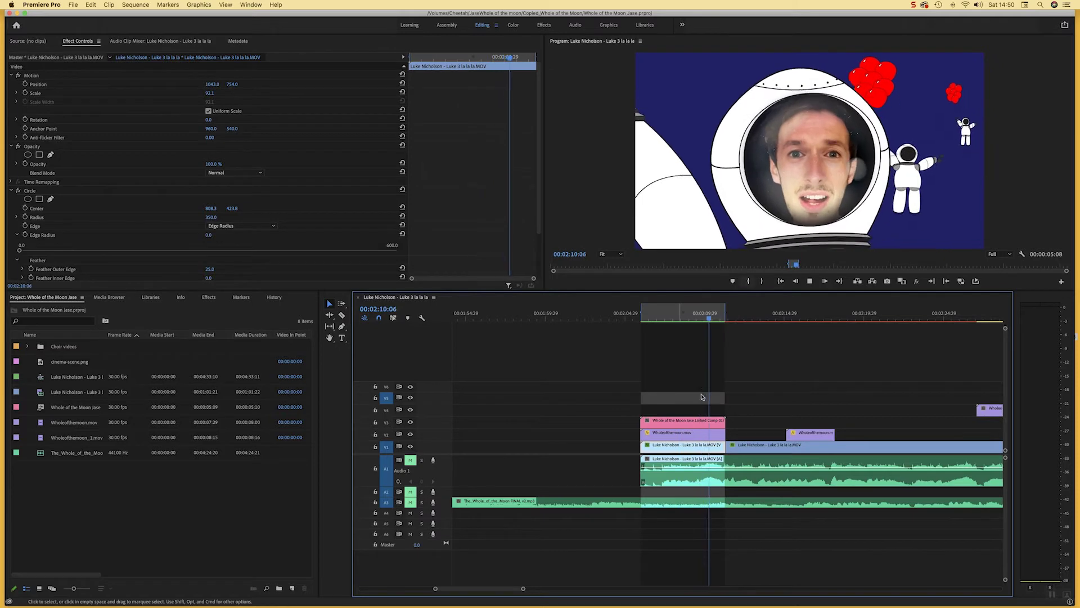
Step: Delete the Whole of the Moon Jase Linked Comp clip from V3 and scrub through the remaining helmet composite
left_click(690, 379)
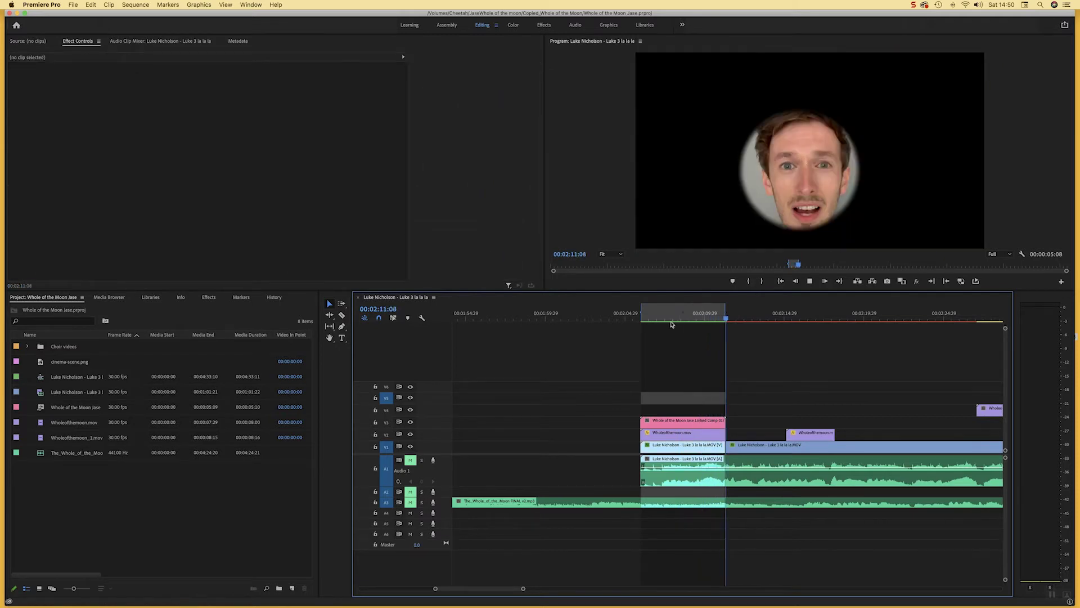
left_click(669, 317)
left_click_drag(684, 370, 704, 434)
left_click(708, 402)
left_click(699, 422)
key("Delete")
left_click_drag(651, 316, 668, 318)
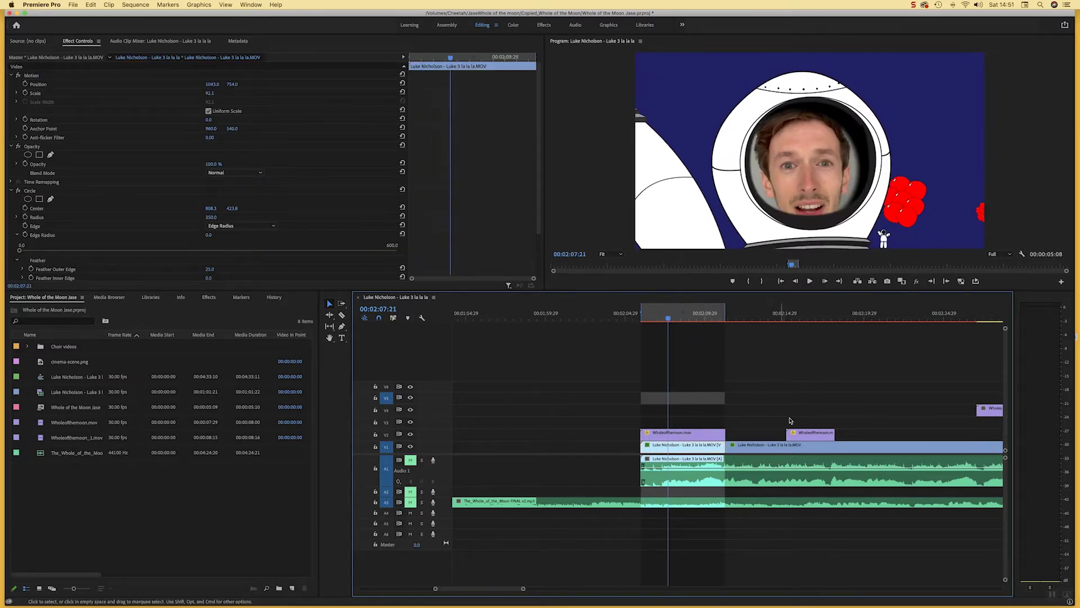
Step: Select the Wholeofthemoon.mov clip on V2 and hide track V1 to view the helmet animation on its own
left_click(648, 433)
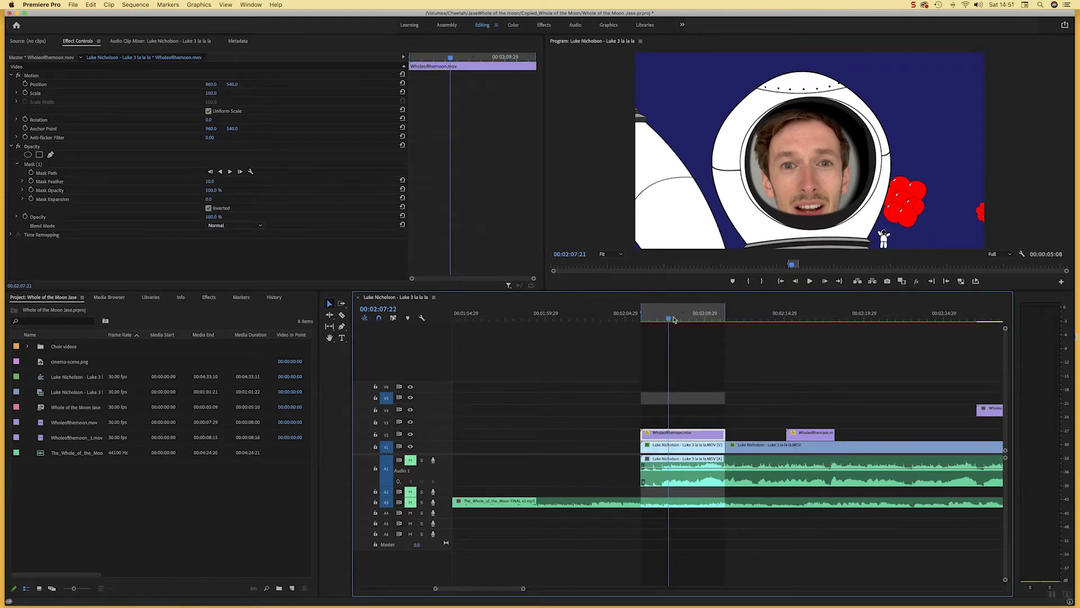
left_click_drag(669, 319, 678, 319)
left_click(411, 446)
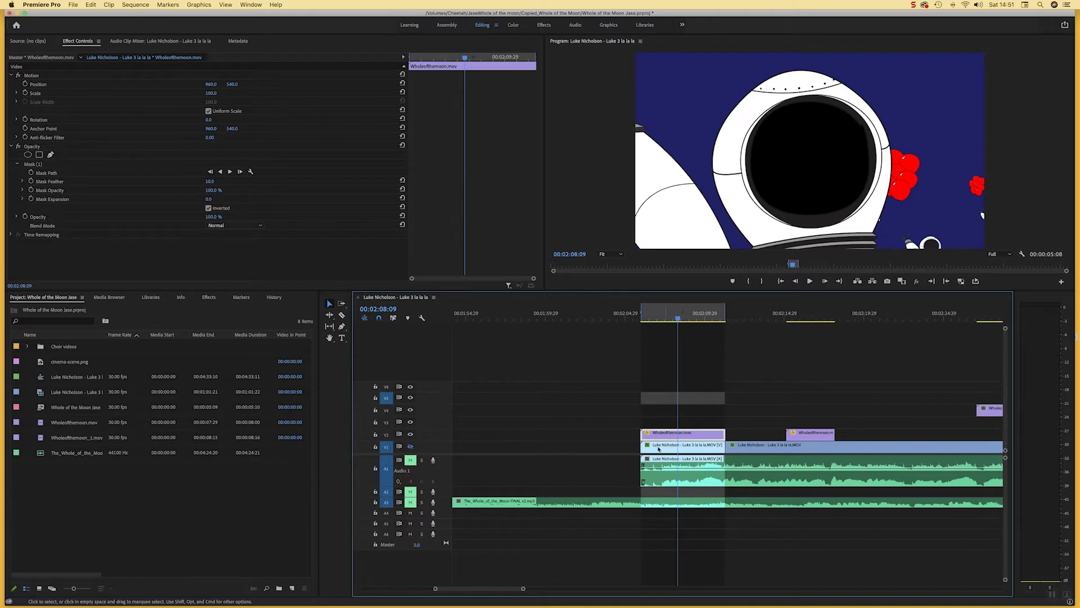
left_click(410, 448)
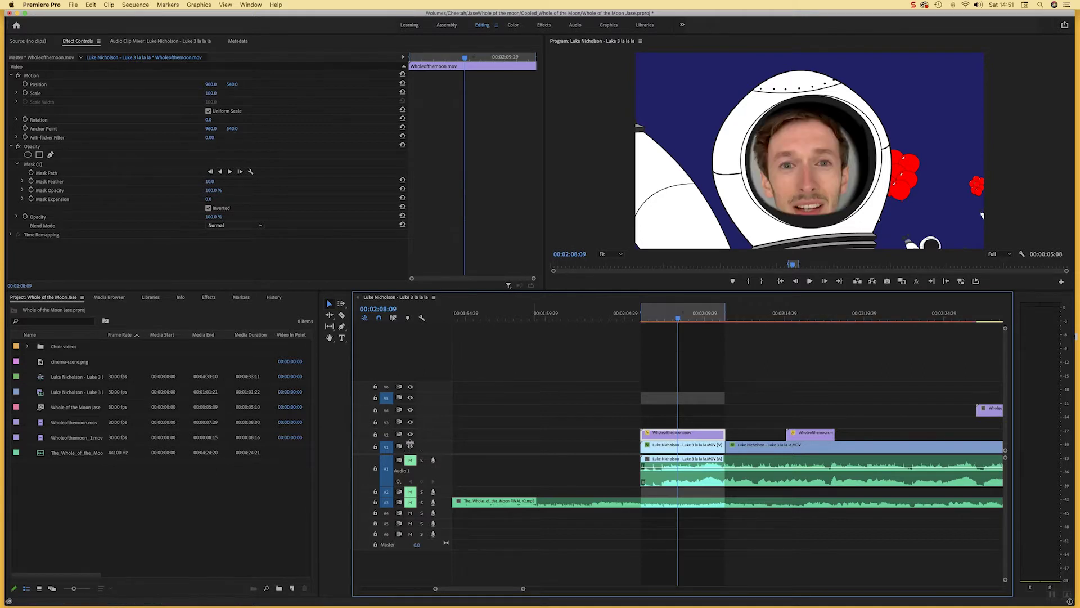
left_click(410, 447)
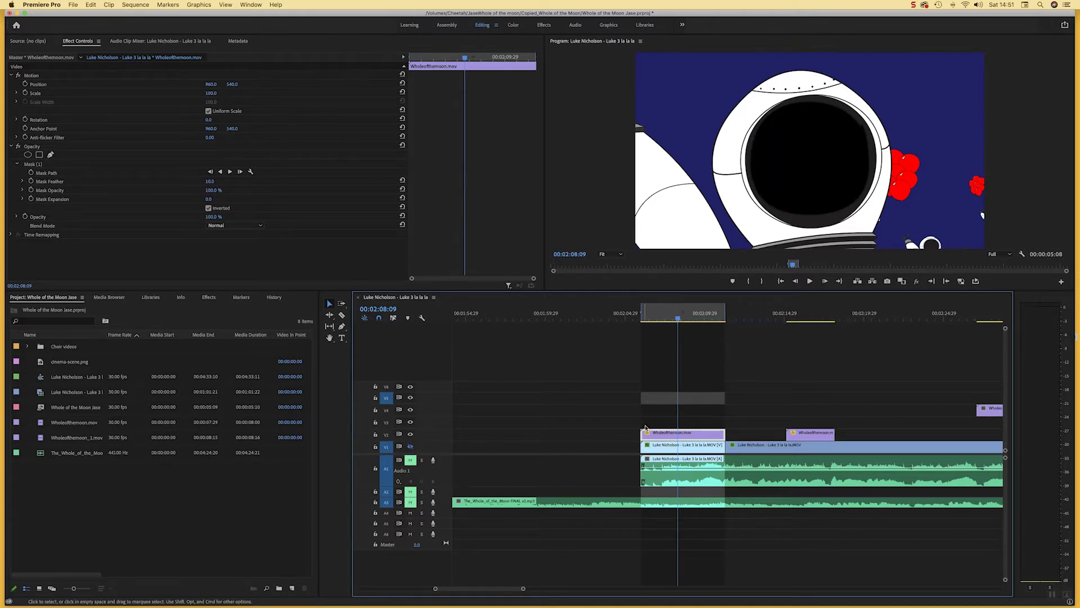
left_click_drag(662, 319, 677, 318)
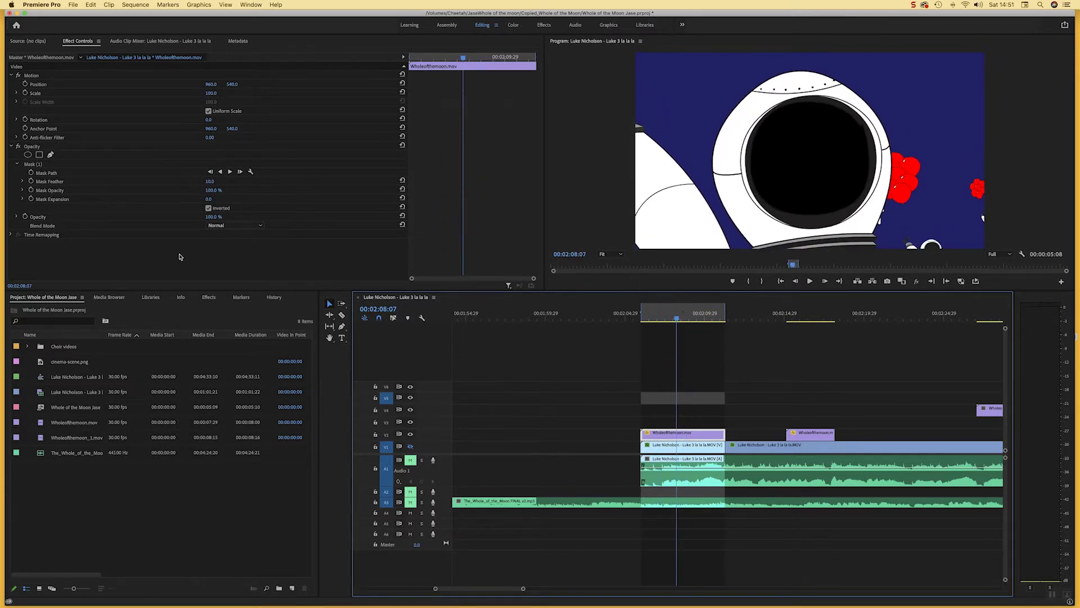
Step: Compare the Wholeofthemoon.mov helmet with its Opacity mask off and on
left_click(32, 165)
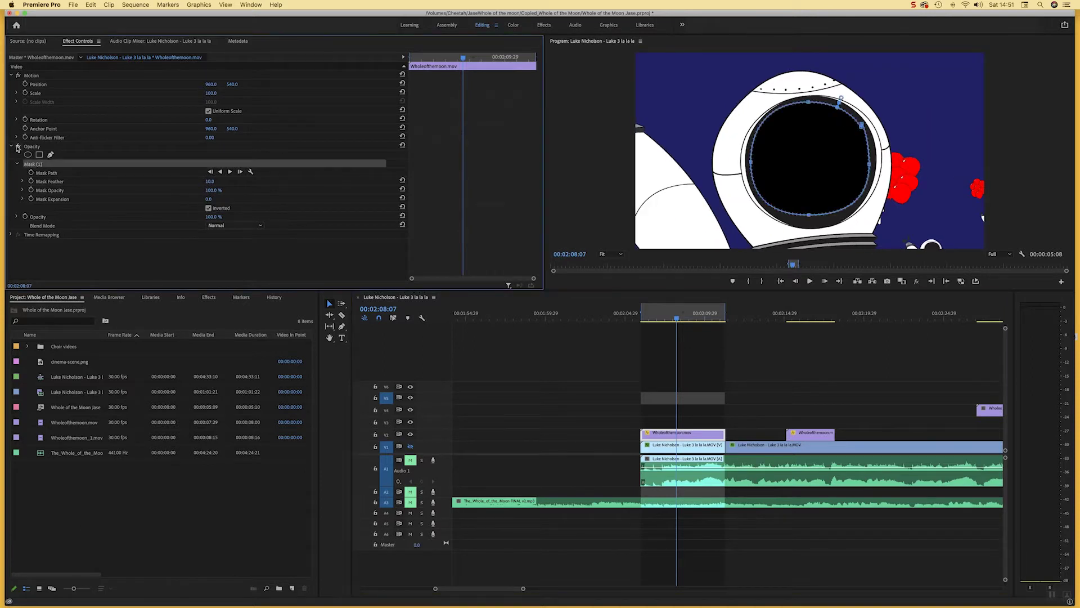
left_click(19, 146)
left_click(18, 146)
left_click(19, 147)
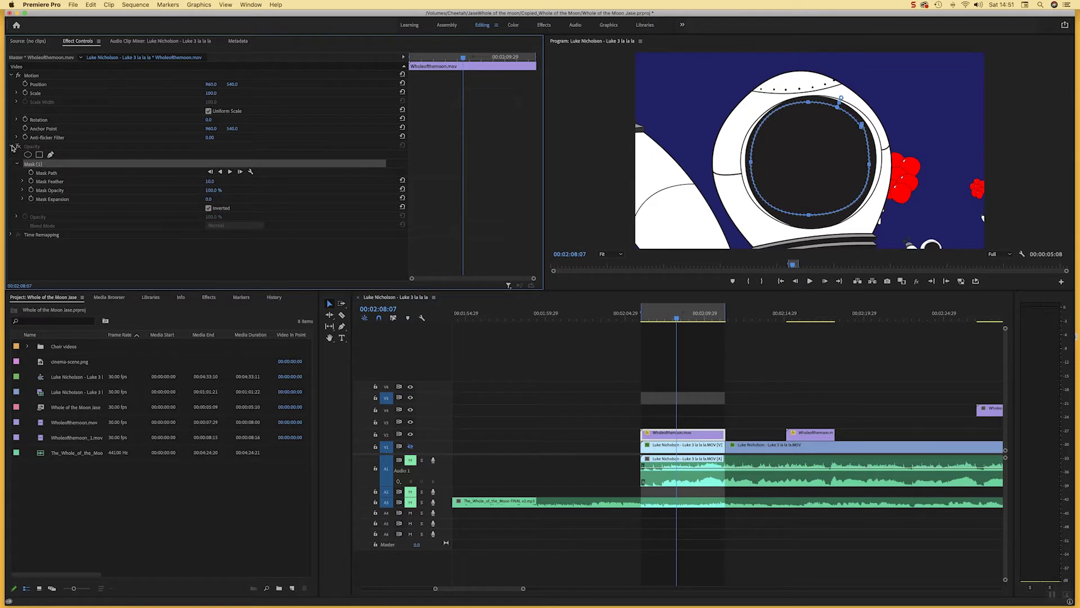
left_click(18, 146)
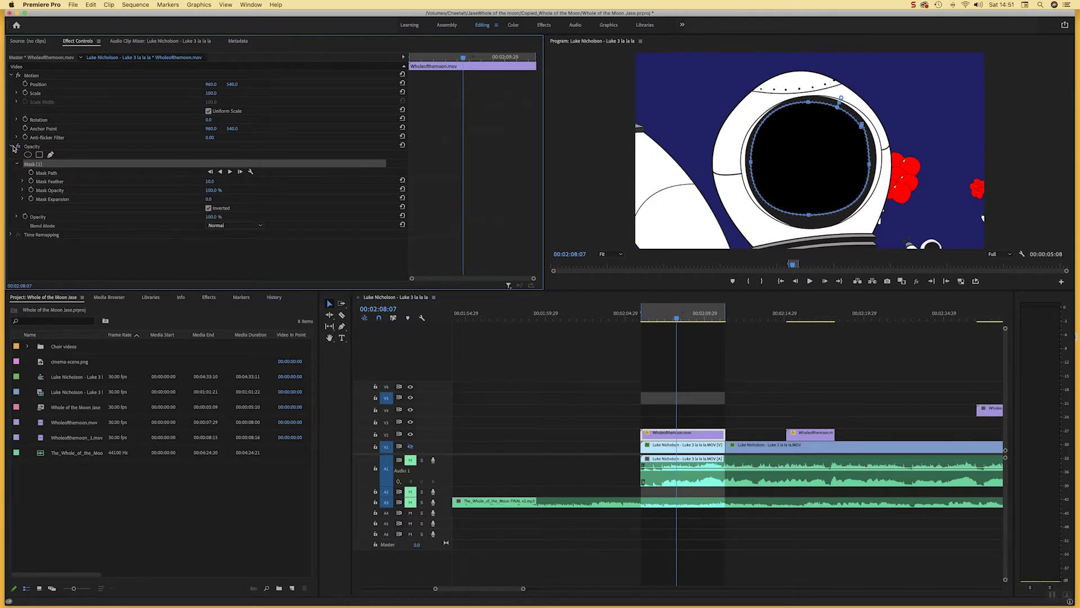
left_click(11, 147)
Step: Select the face clip, hide track V2 and show V1 to view the face footage on its own
left_click(691, 422)
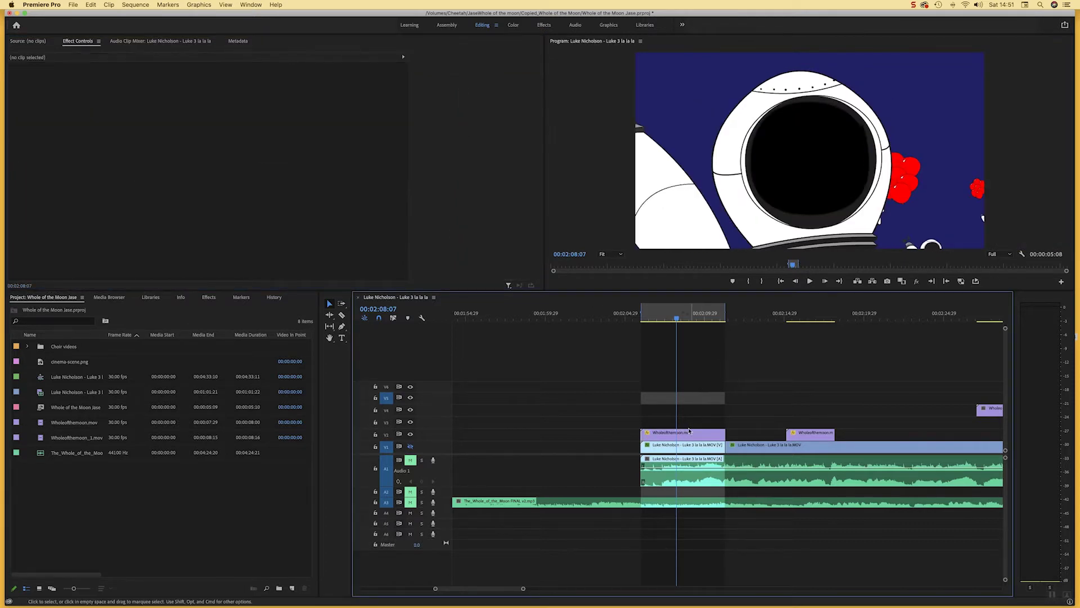
left_click(687, 450)
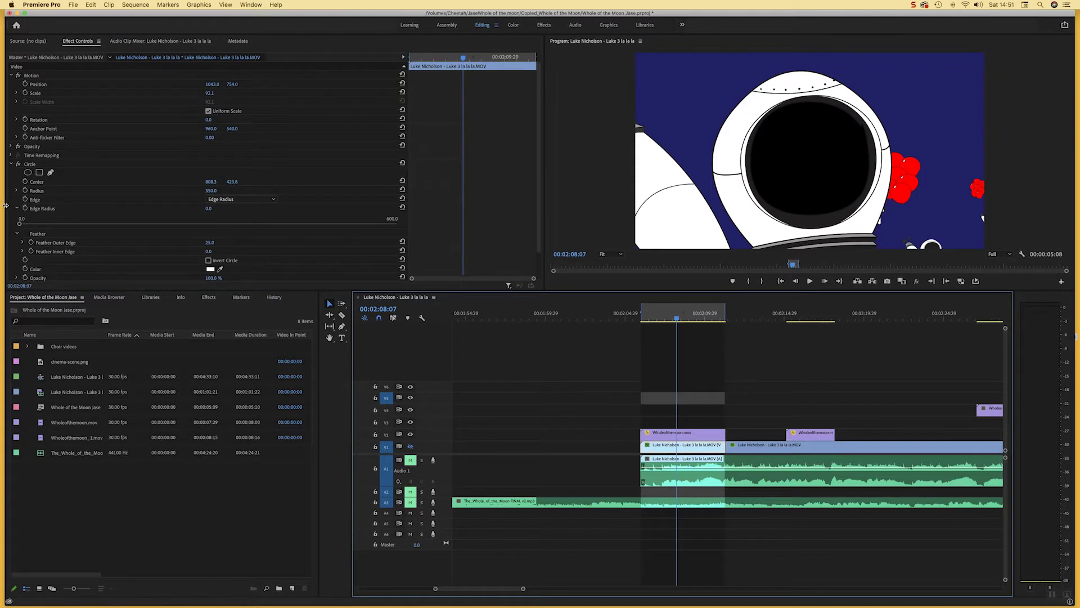
left_click(410, 434)
left_click(410, 446)
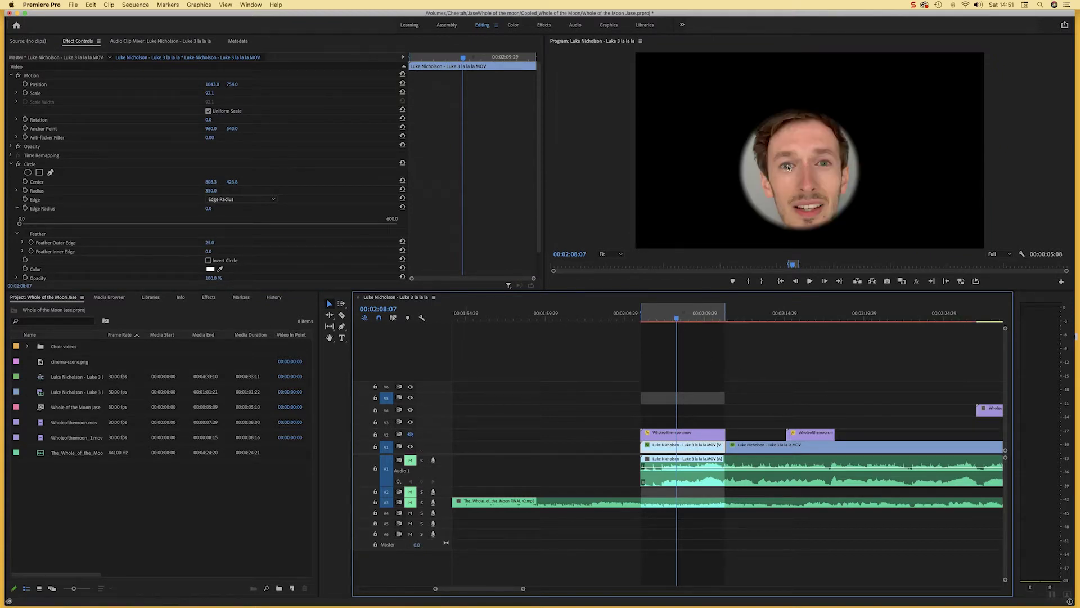
Step: Compare the face clip with its Circle effect off and on, and show track V2 again
left_click(11, 164)
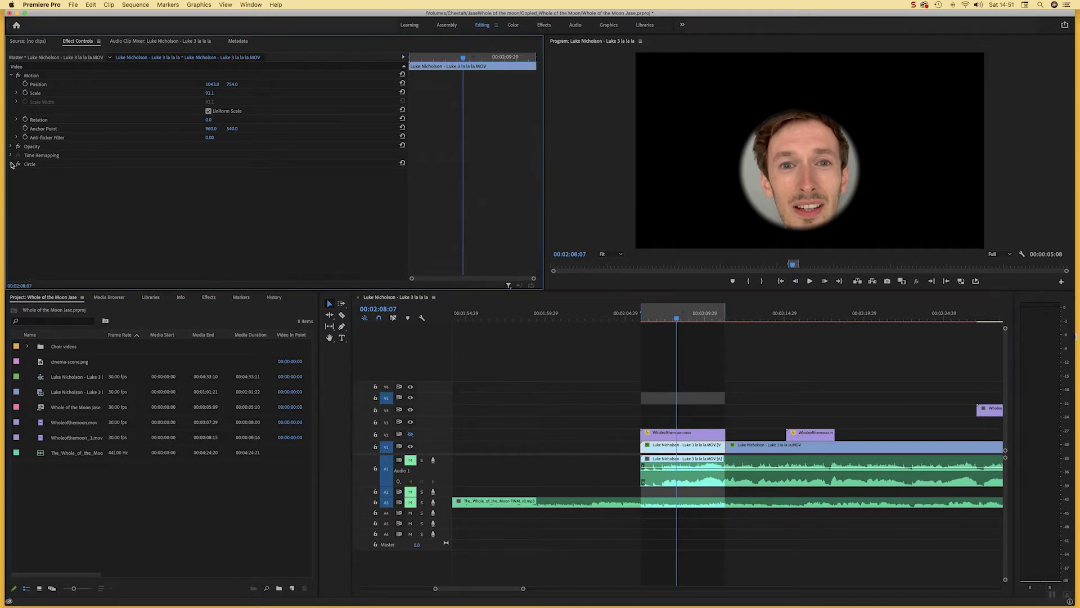
left_click(18, 164)
left_click(18, 165)
left_click(692, 398)
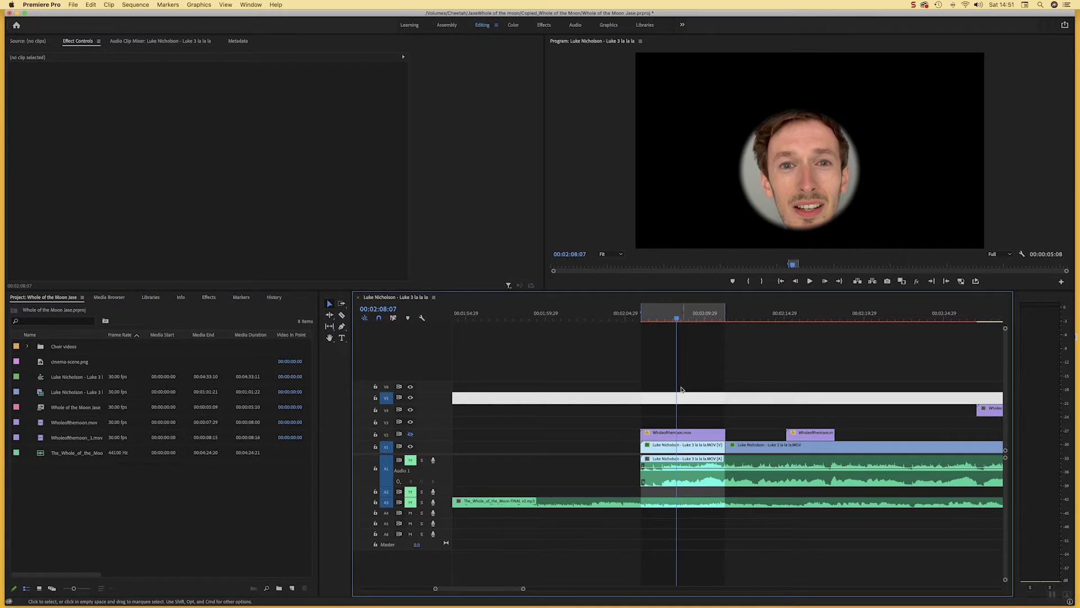
left_click(410, 434)
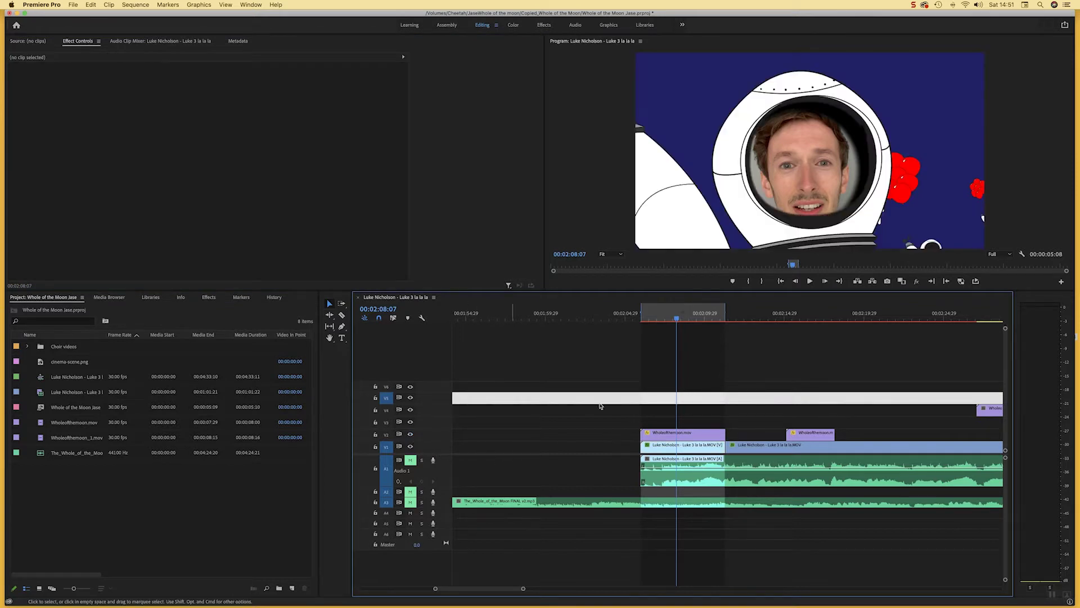
left_click(702, 358)
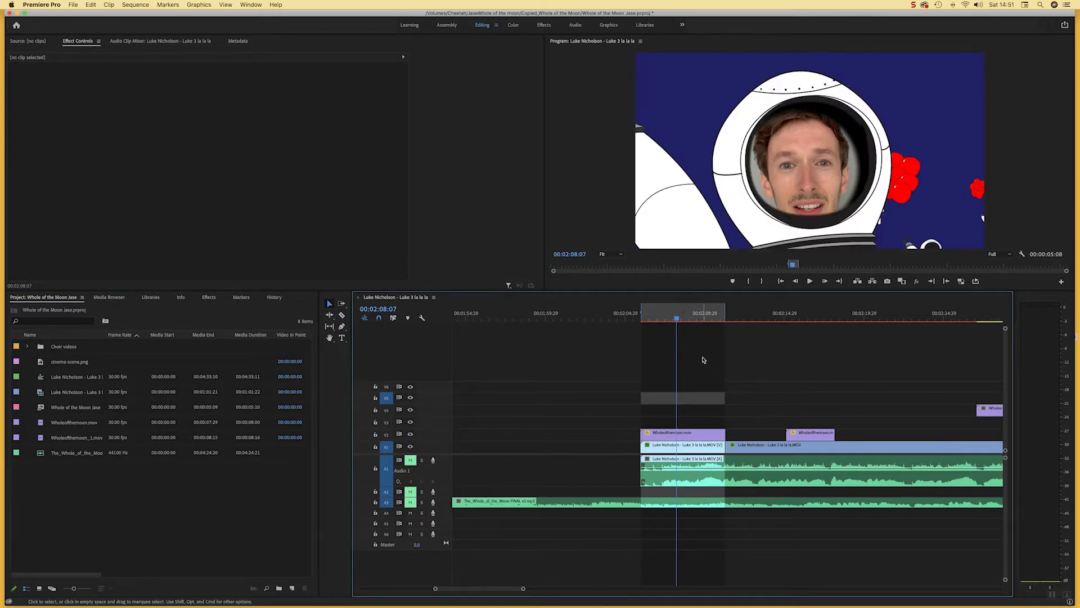
Step: Undo the recent edits until the deleted Linked Comp clip is back on track V3
key("super+z")
key("super+z")
key("super+z")
key("super+z")
key("super+z")
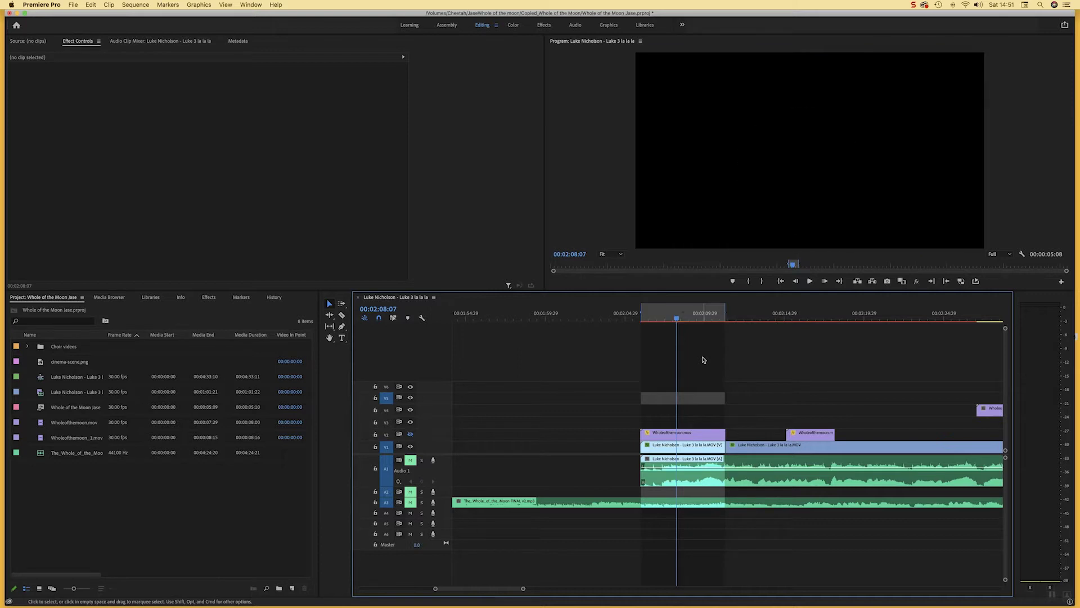
key("super+z")
key("super+z")
key("super+z")
key("super+z")
key("super+z")
key("super+z")
key("super+z")
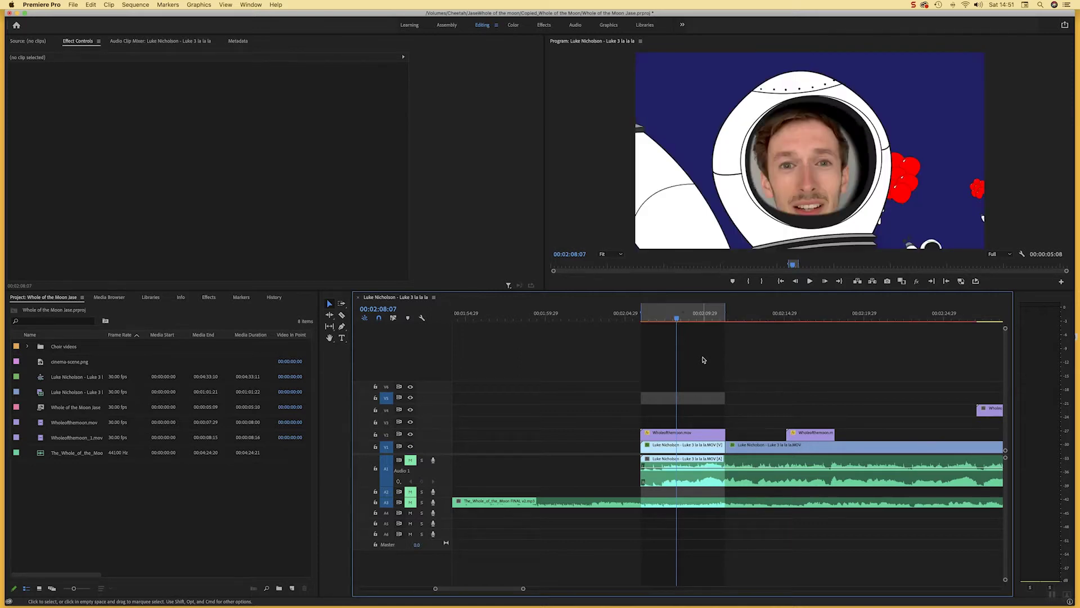
key("super+z")
key("super+z")
key("super+z")
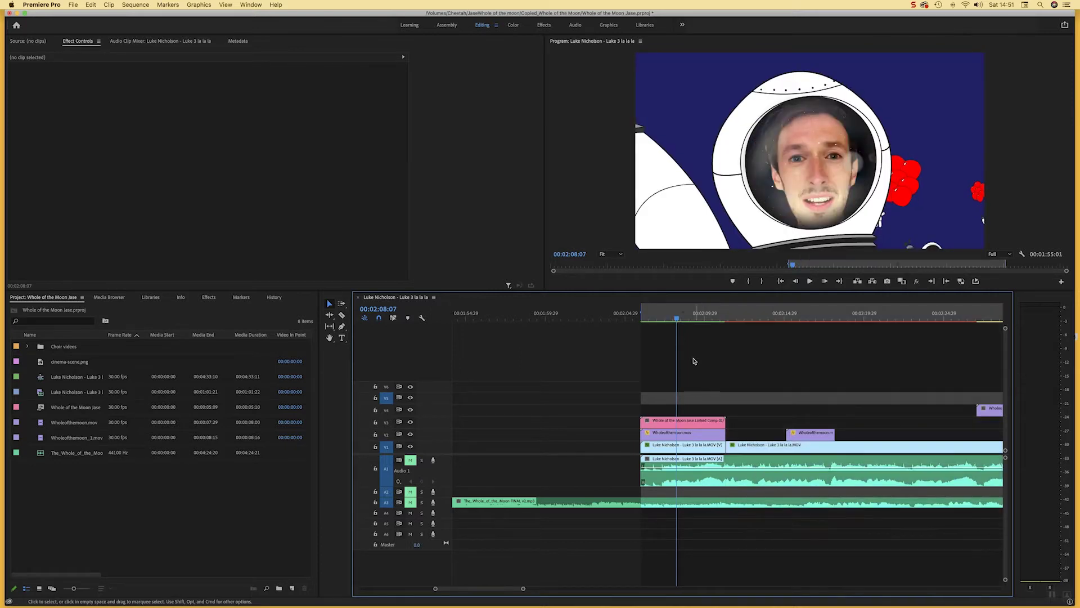
Step: Move the playhead to 00:02:08:01 and delete the Whole of the Moon Jase Linked Comp clip from V3
mouse_move(678, 319)
left_mouse_down()
mouse_move(664, 321)
mouse_move(673, 309)
left_mouse_up()
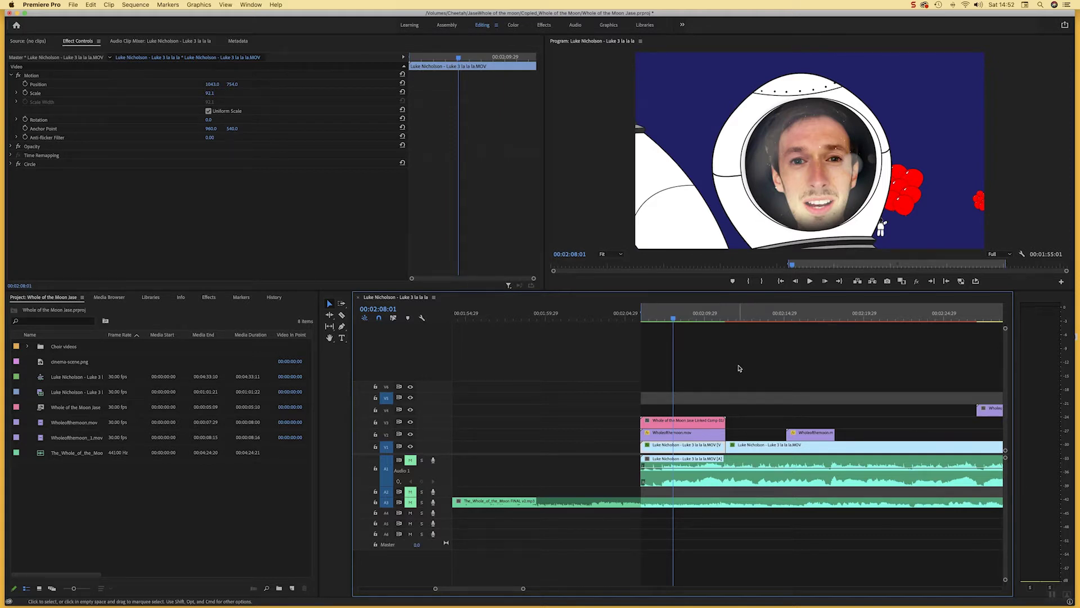
left_click(702, 420)
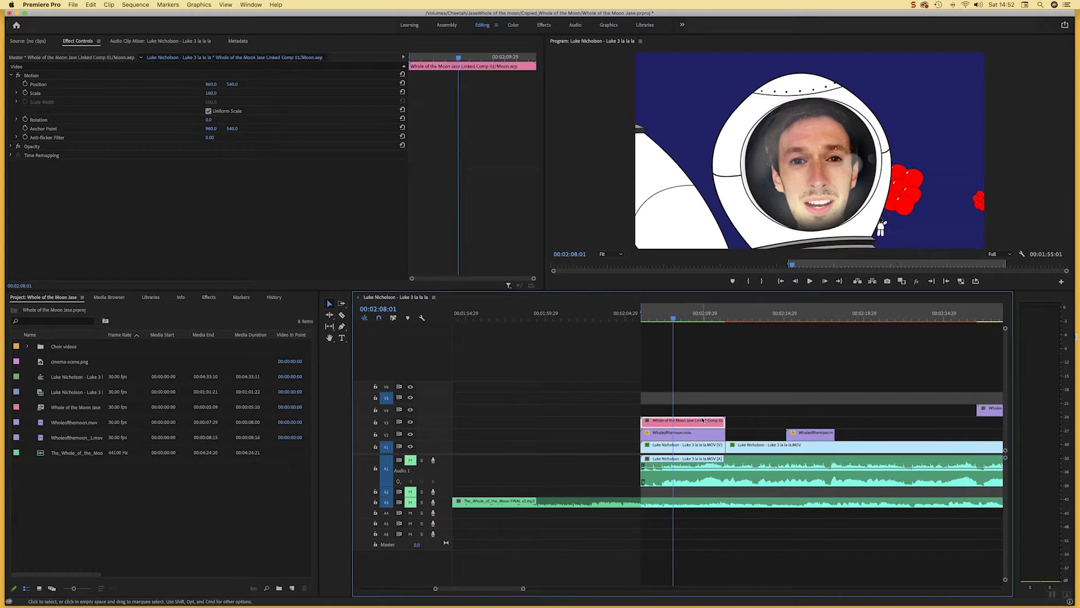
key("Delete")
left_click(702, 413)
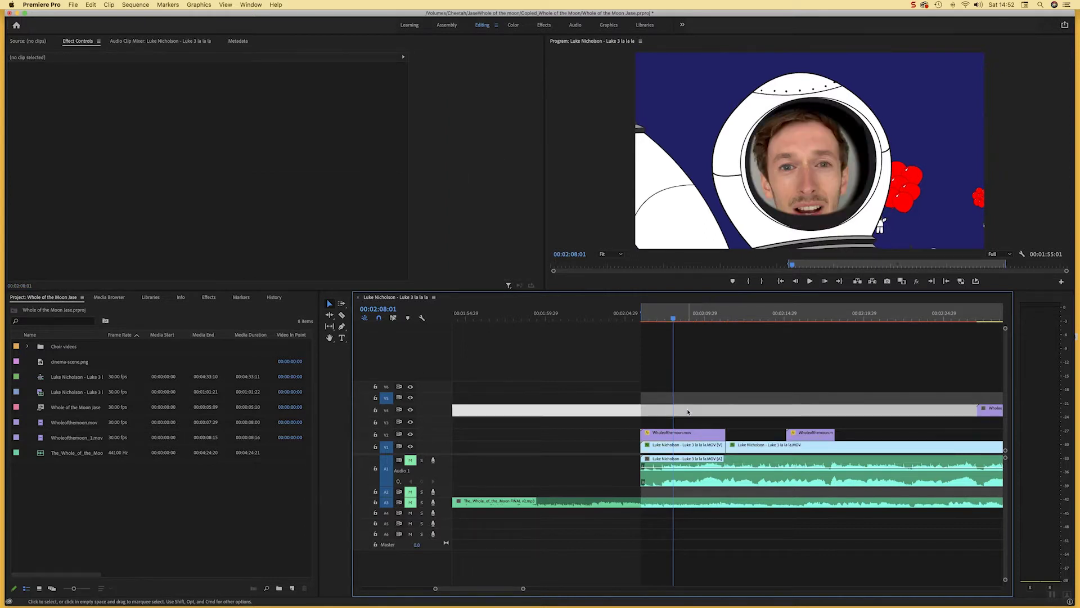
left_click(688, 412)
Step: Duplicate the face clip from V1 and the Wholeofthemoon.mov clip from V2 onto tracks V3 and V4 directly above
left_click_drag(690, 411, 694, 441)
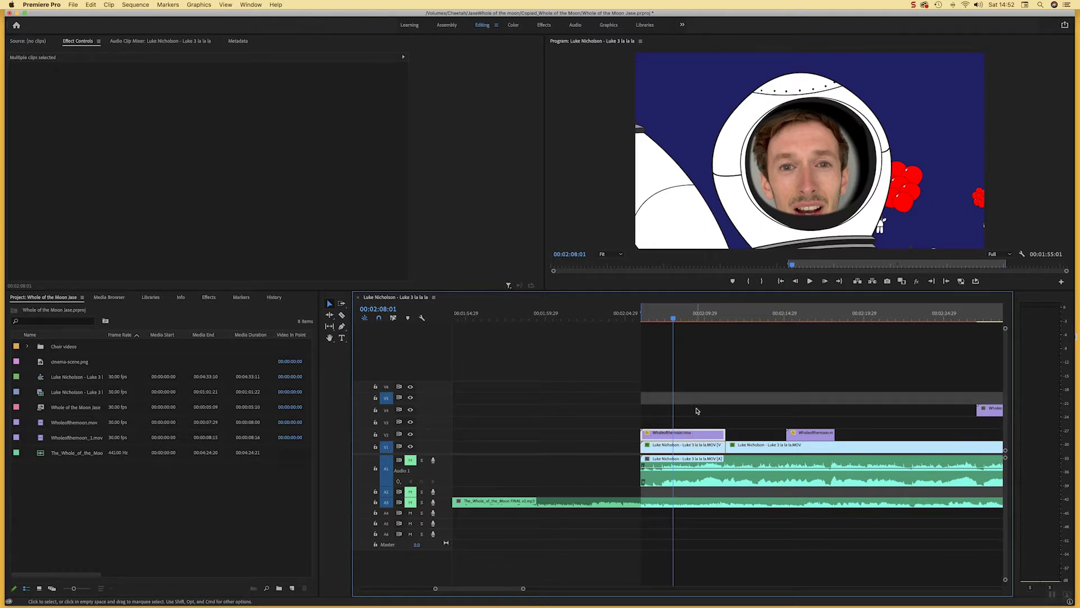
left_click_drag(696, 409, 701, 447)
left_click_drag(693, 451, 701, 423)
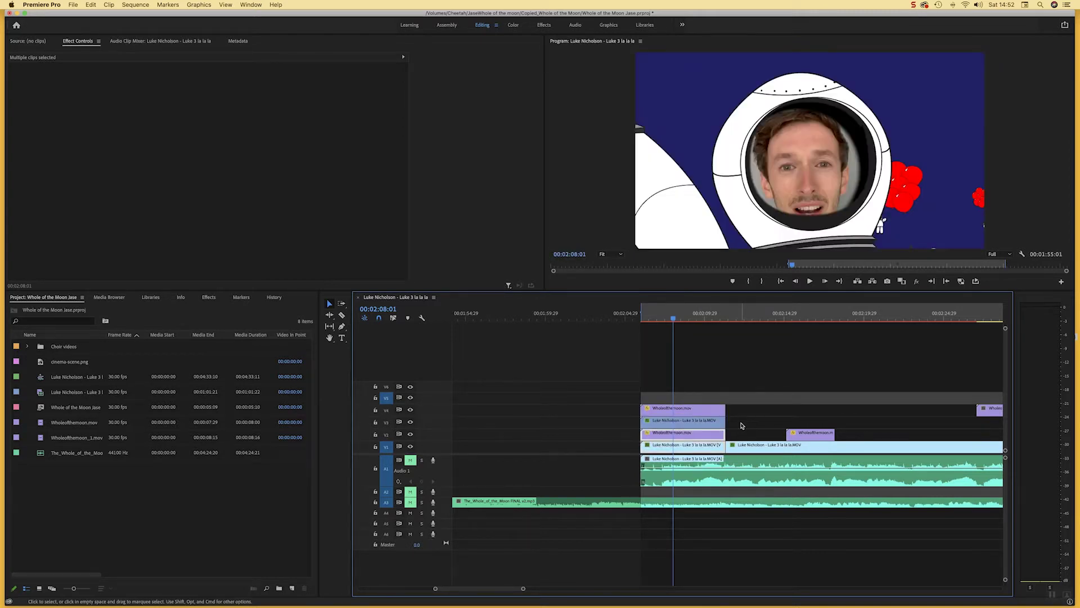
left_click(741, 426)
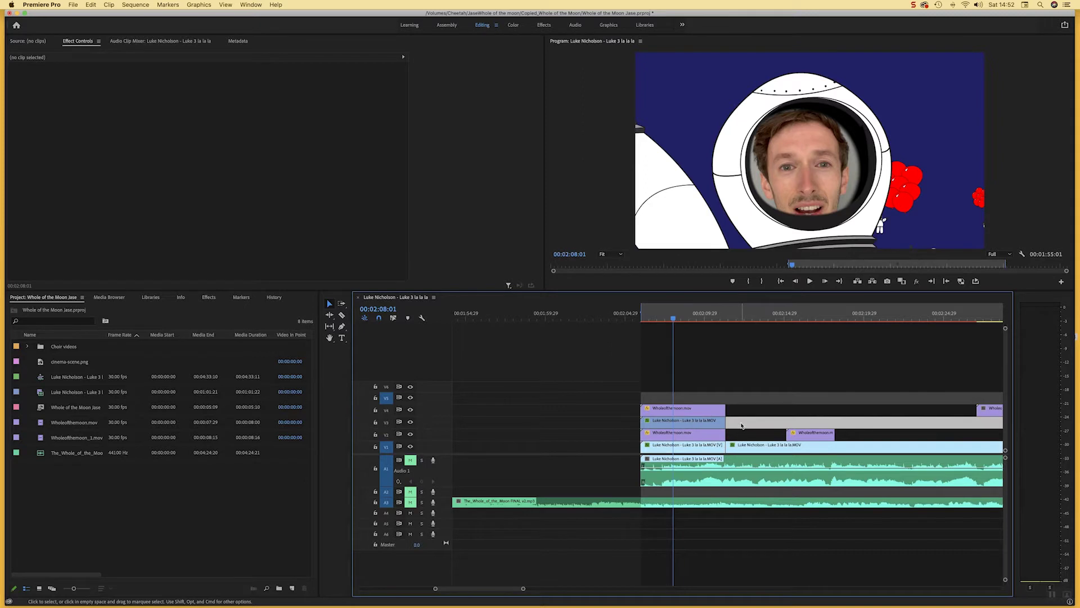
Step: Turn off the Circle effect on the duplicated face clip on track V3
left_click(696, 439)
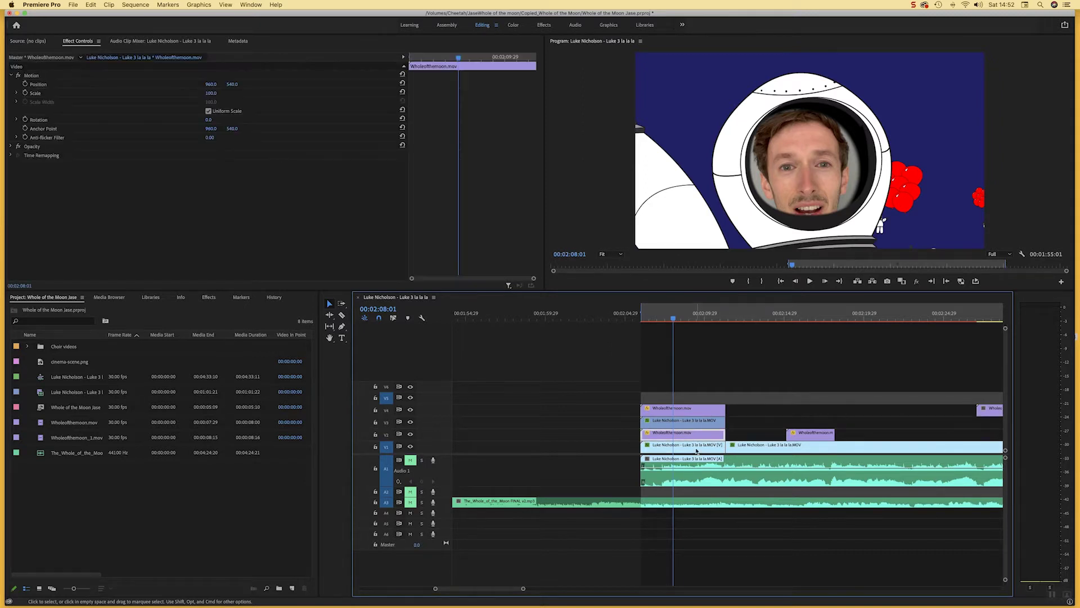
left_click(760, 428)
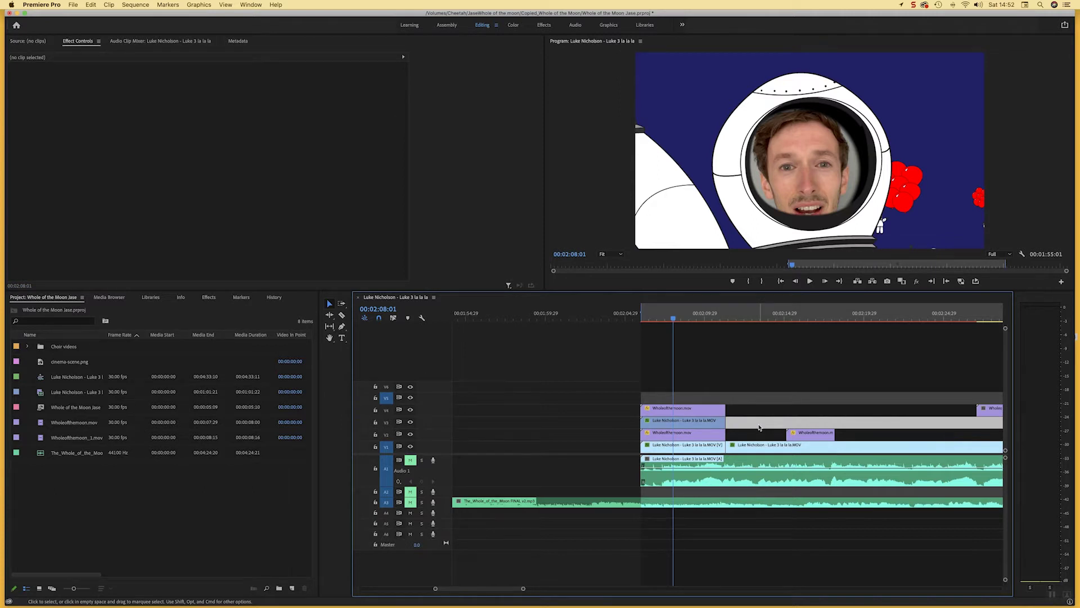
left_click_drag(705, 381, 714, 419)
left_click(745, 414)
left_click(718, 425)
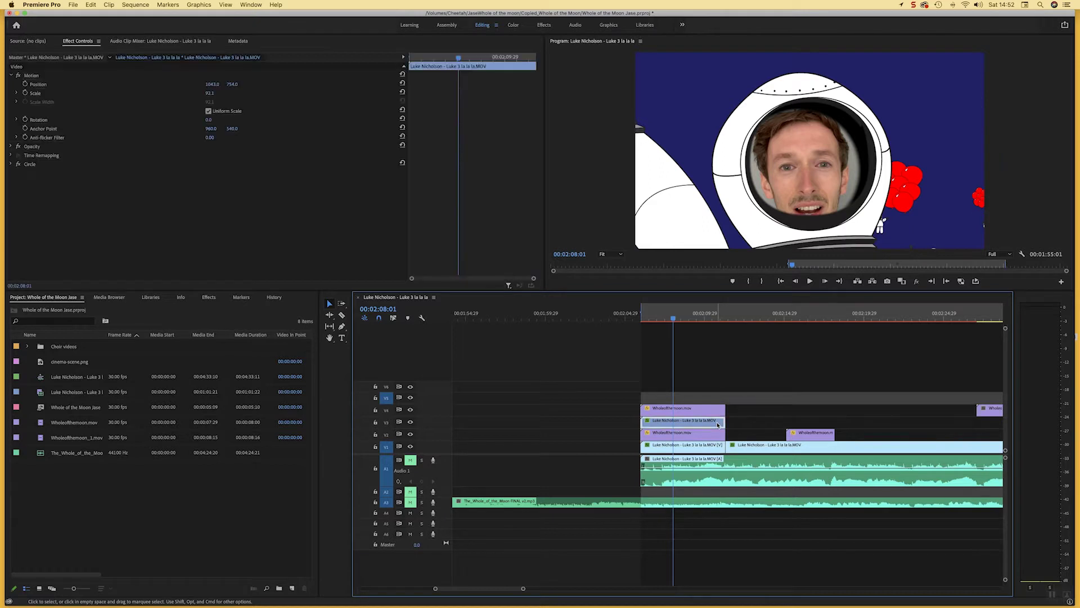
left_click(18, 165)
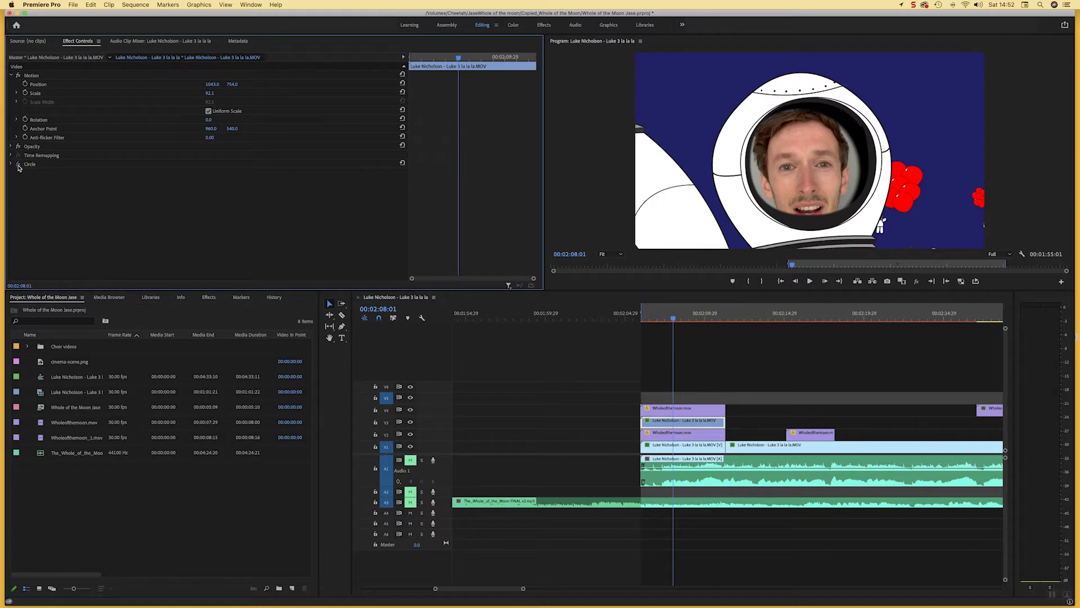
Step: Turn off the masked Opacity effect on the duplicated Wholeofthemoon.mov clip on track V4
left_click(688, 410)
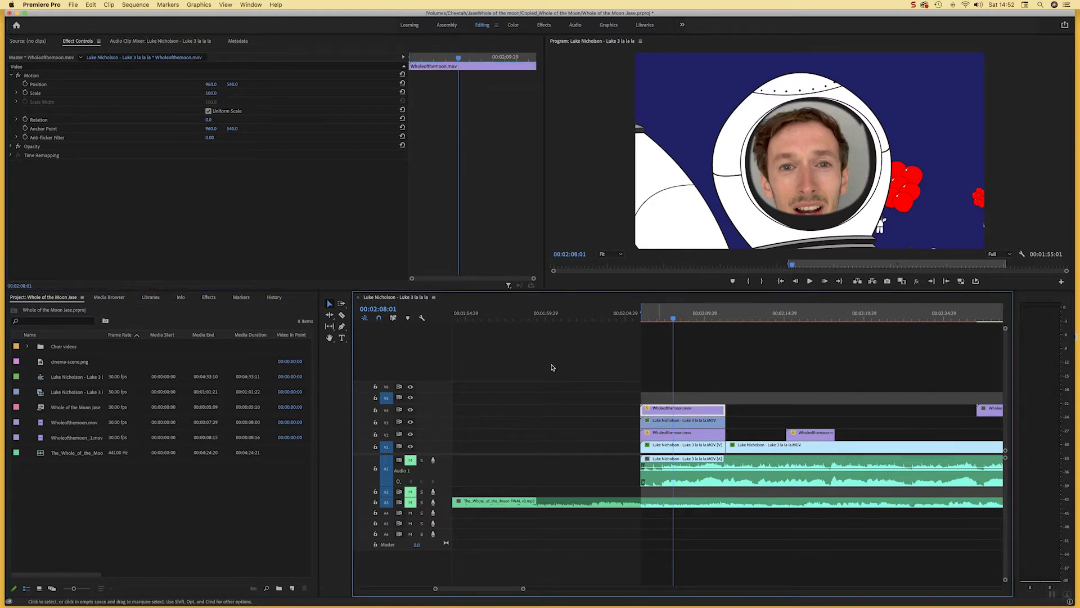
left_click(727, 372)
left_click(698, 406)
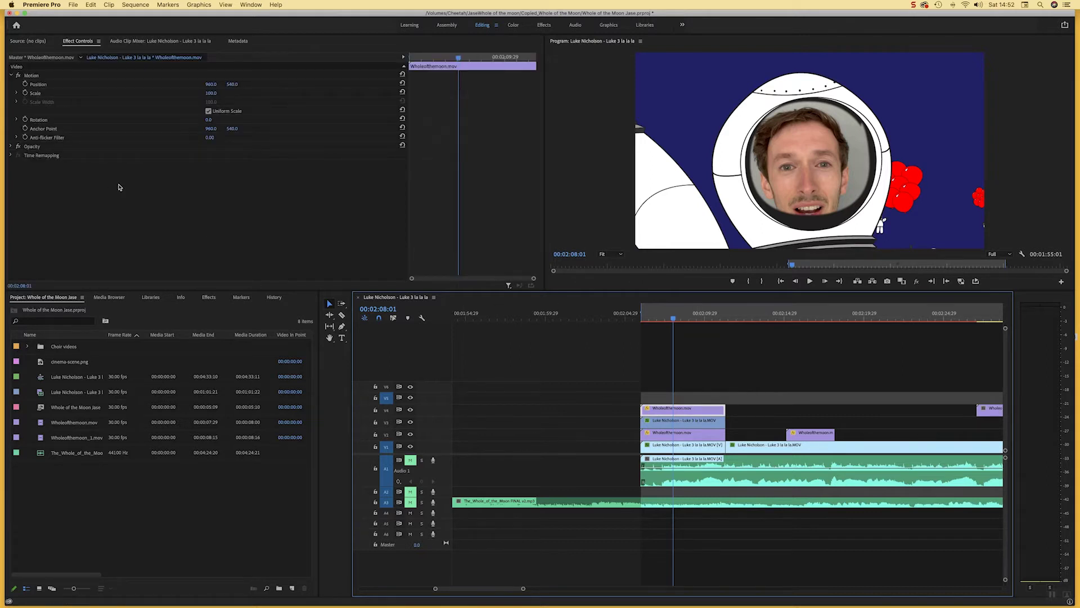
left_click(18, 147)
Step: Render and replace the duplicated face and helmet clips on V3 and V4 as individual clips without handles, using DNxHR/DNxHD MXF OP1a
left_click(706, 387)
left_click_drag(685, 383, 690, 423)
right_click(691, 423)
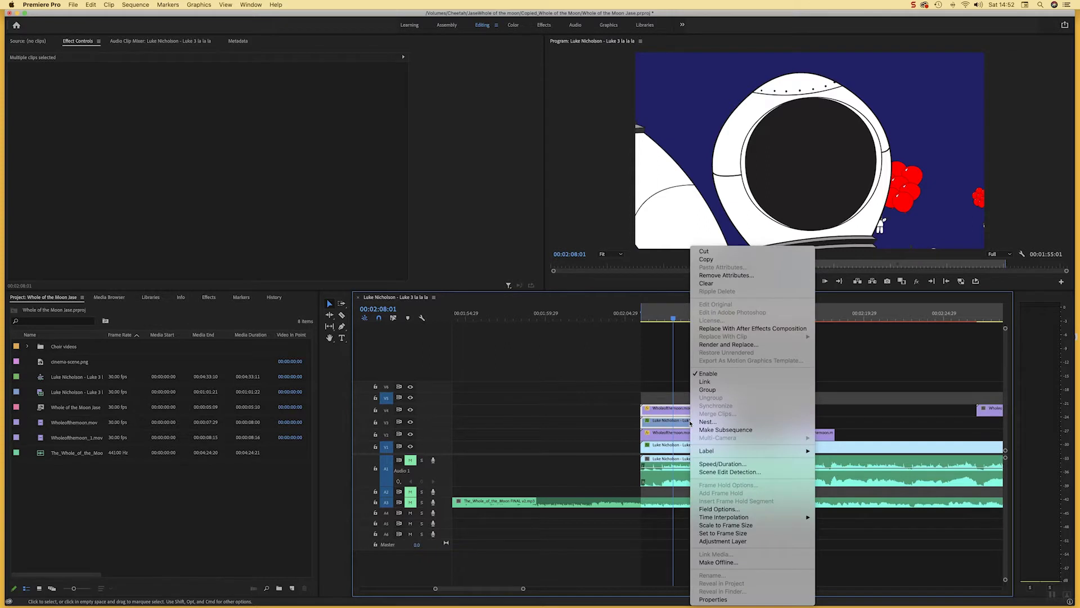
left_click(728, 343)
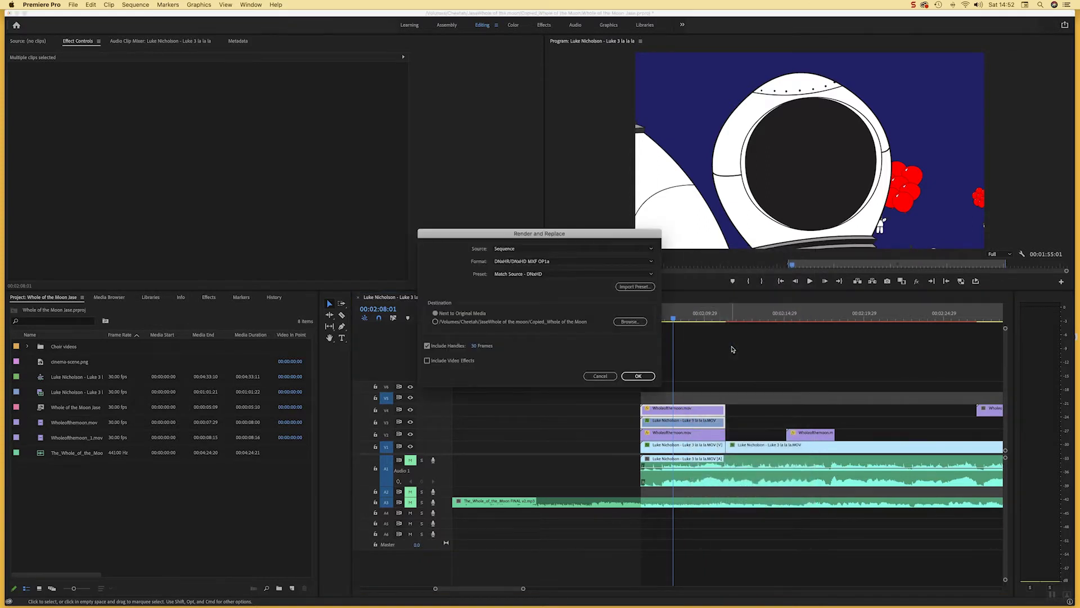
left_click(555, 251)
left_click(556, 265)
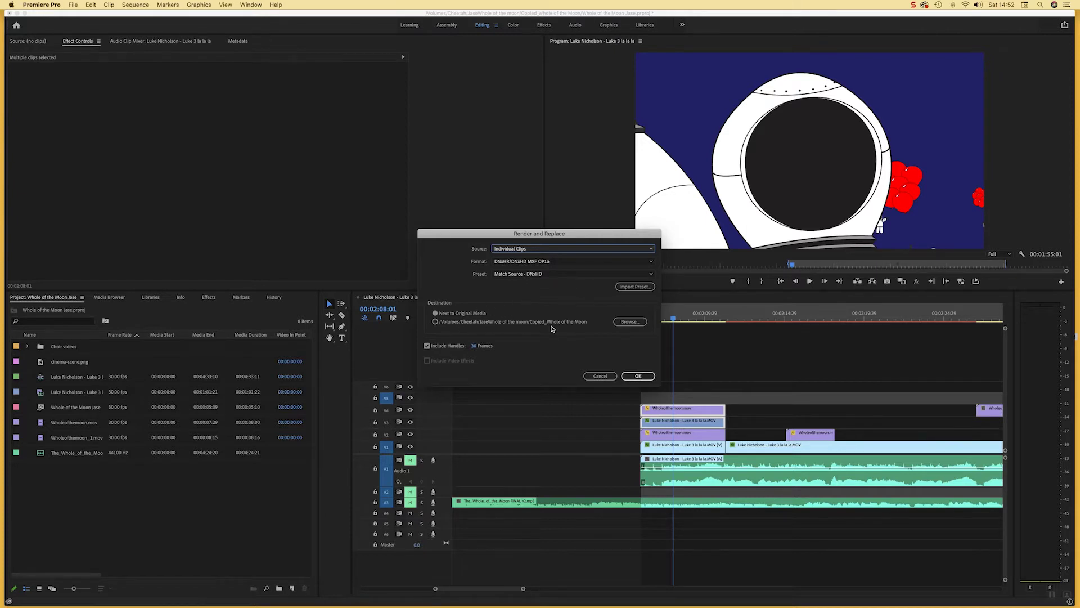
left_click(427, 346)
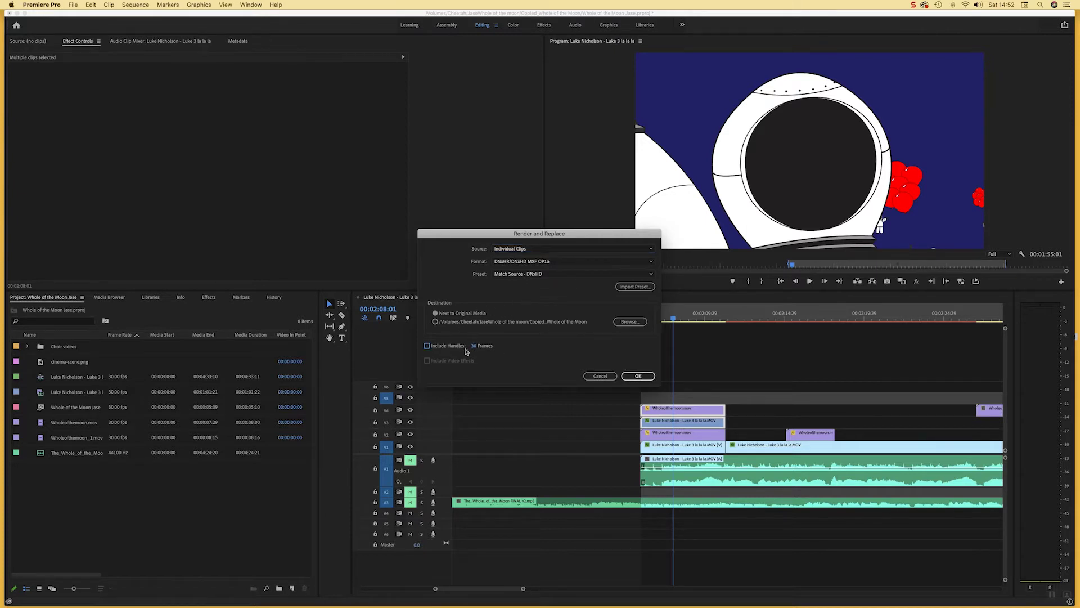
left_click(628, 376)
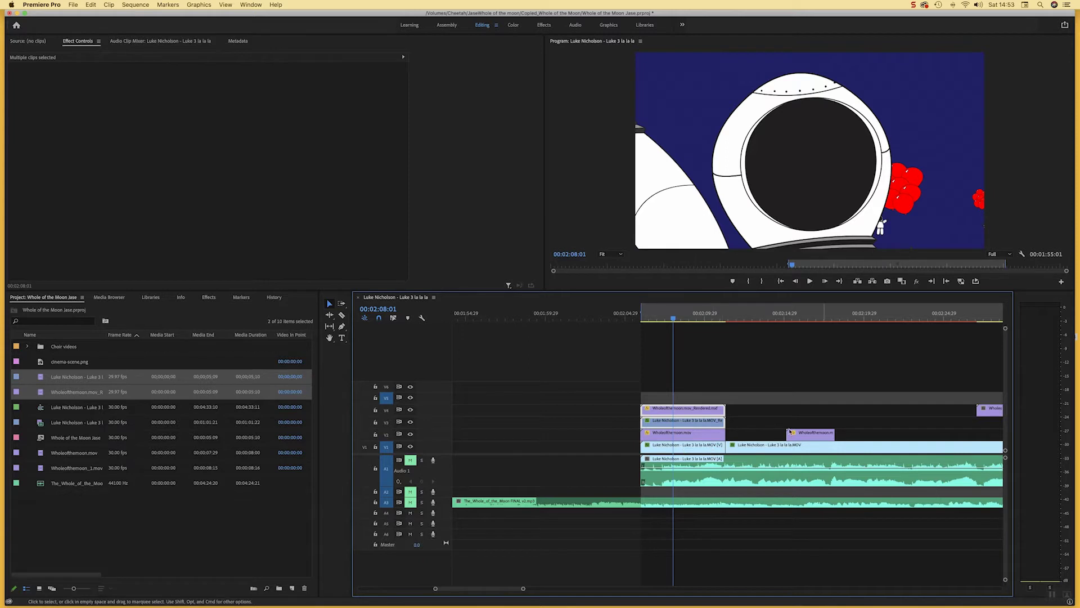
left_click(746, 388)
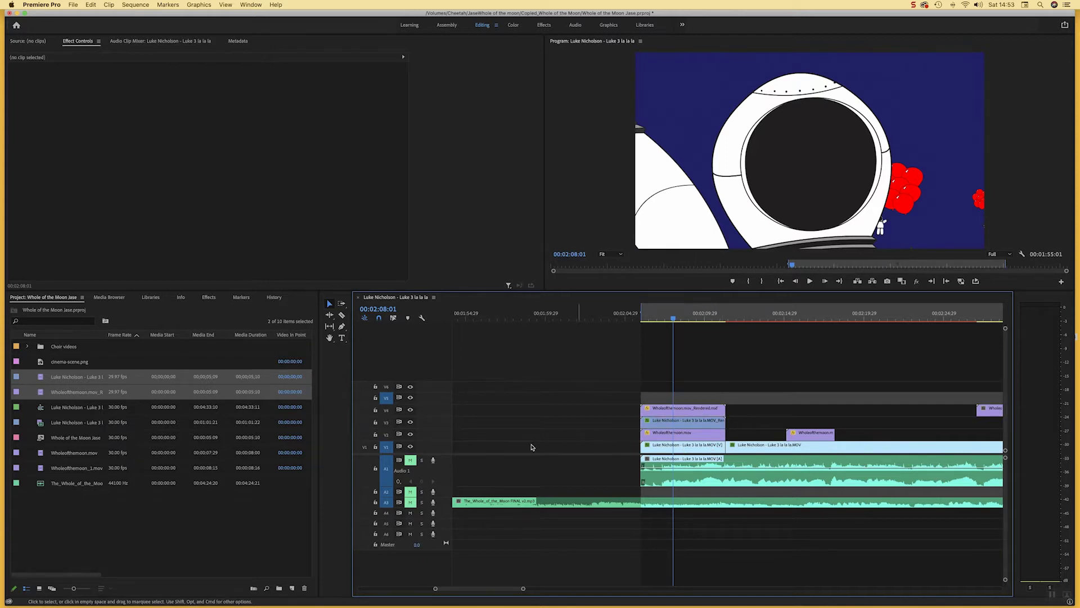
Step: Hide video tracks V1, V2 and V4 so only the rendered face clip on V3 shows, and check it around 00:02:08:07
left_click(410, 434)
left_click(410, 447)
left_click(708, 411)
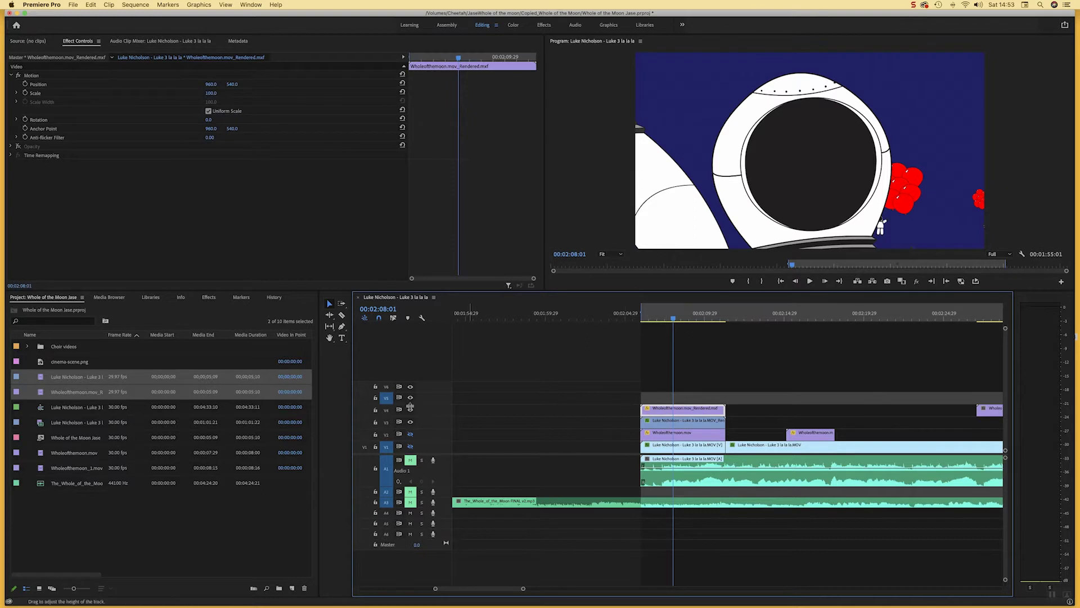
left_click_drag(657, 319, 671, 319)
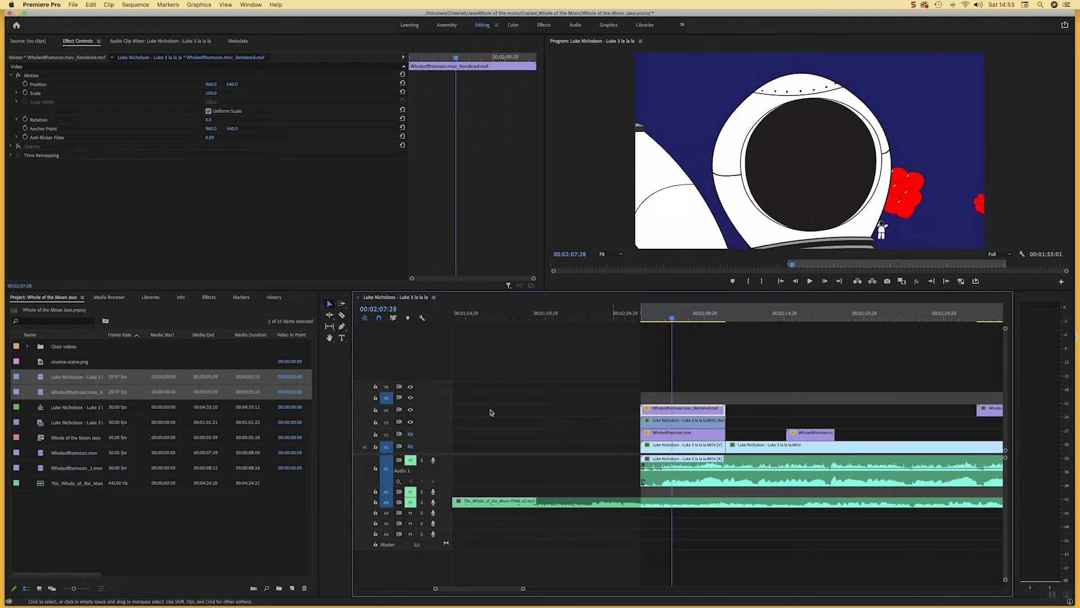
left_click(409, 410)
left_click(677, 320)
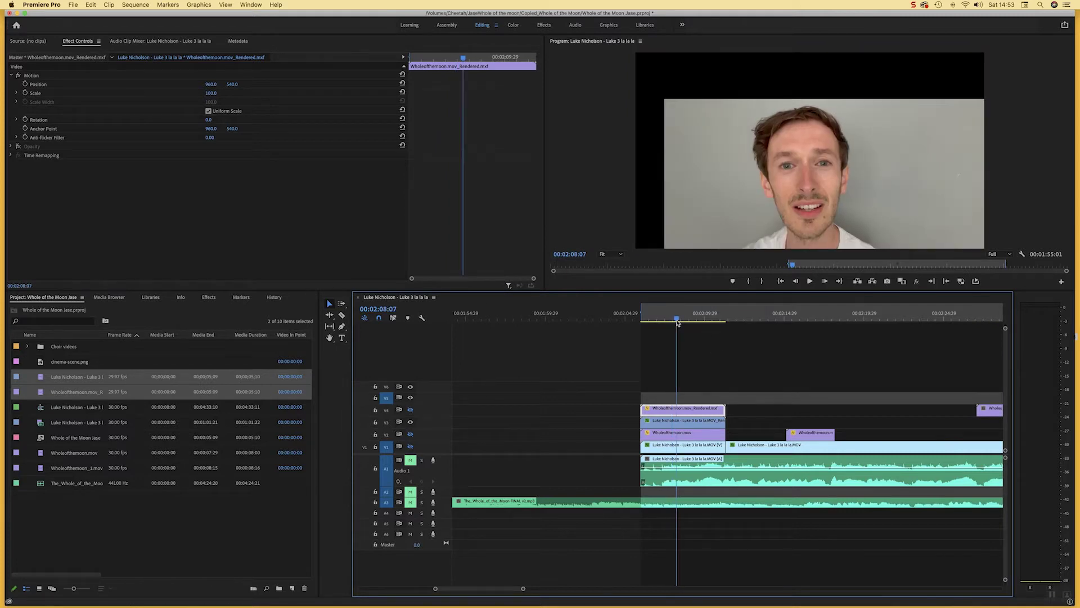
Step: Turn on the Circle effect on the rendered face clip on V3 and check the frame at 00:02:08:26
left_click(672, 422)
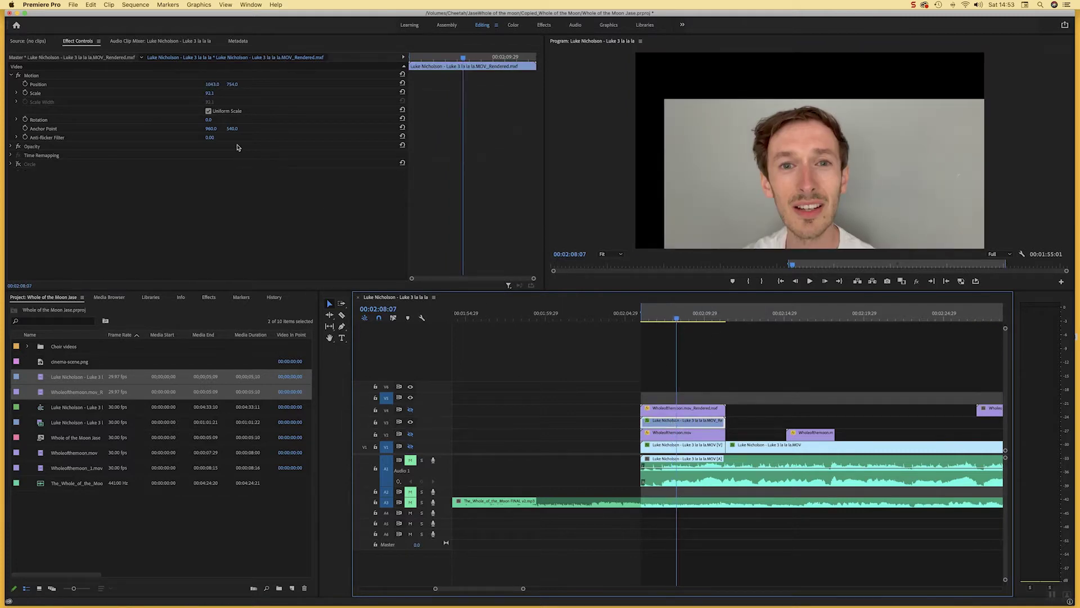
left_click_drag(677, 313, 683, 313)
left_click(19, 164)
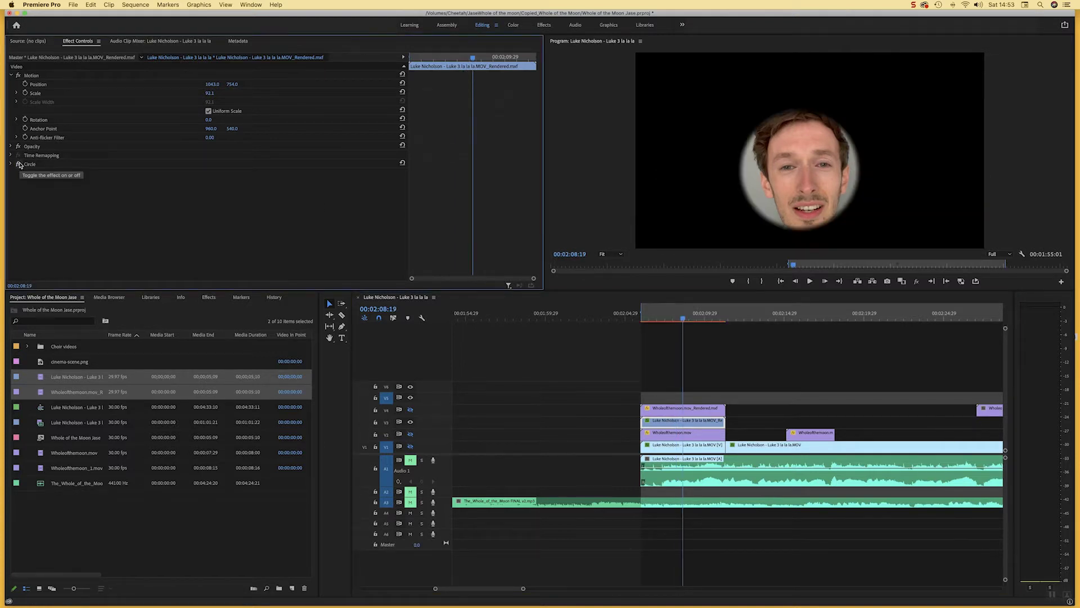
left_click(708, 357)
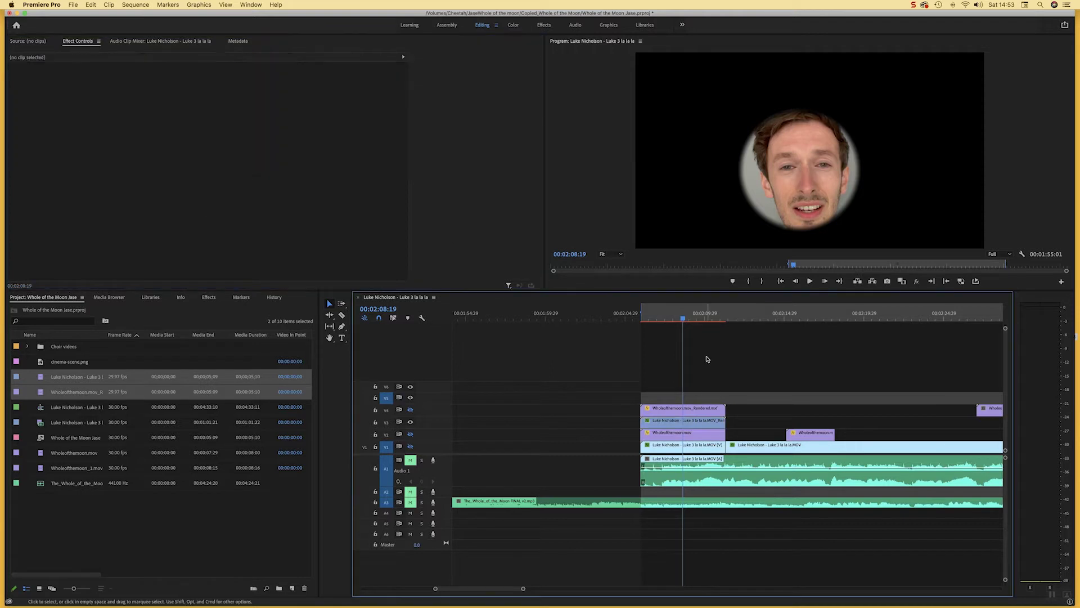
mouse_move(683, 316)
left_mouse_down()
mouse_move(698, 318)
mouse_move(687, 319)
left_mouse_up()
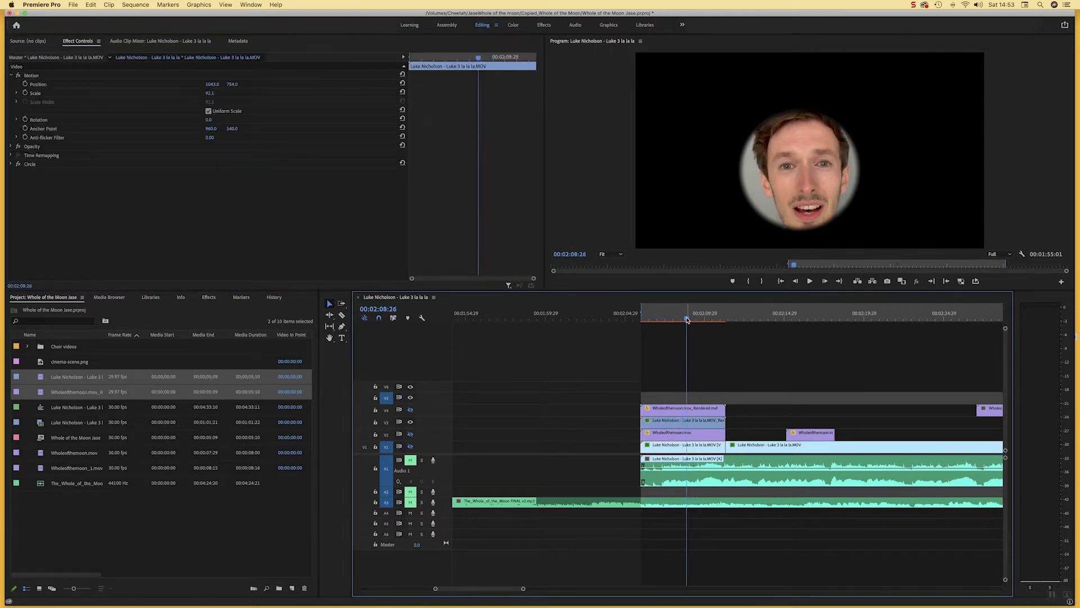
Step: Replace the rendered face and helmet clips on V3 and V4 with an After Effects composition
left_click_drag(702, 376, 708, 424)
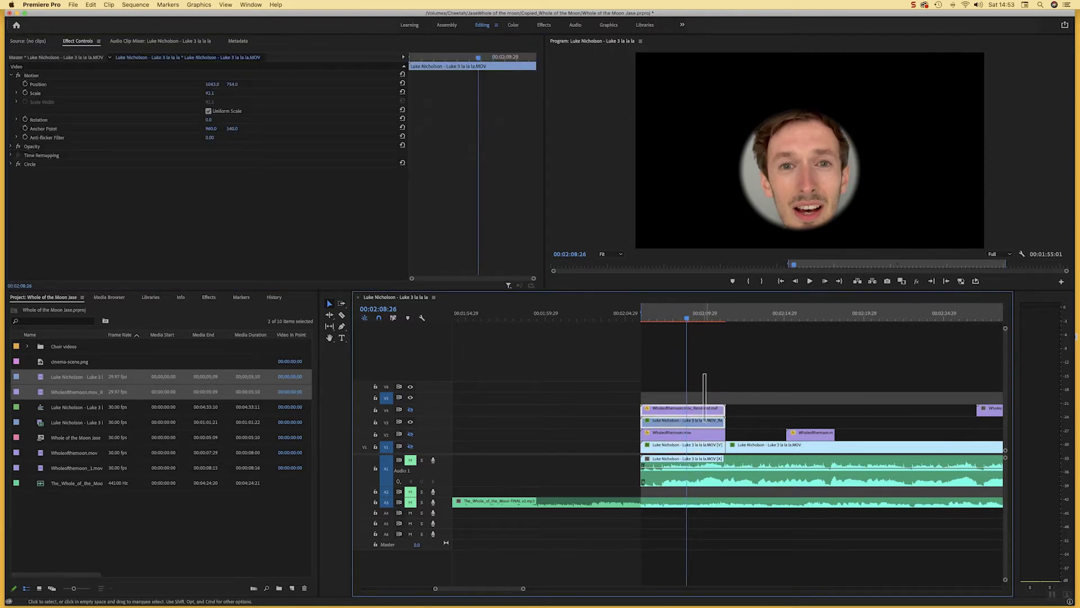
right_click(708, 423)
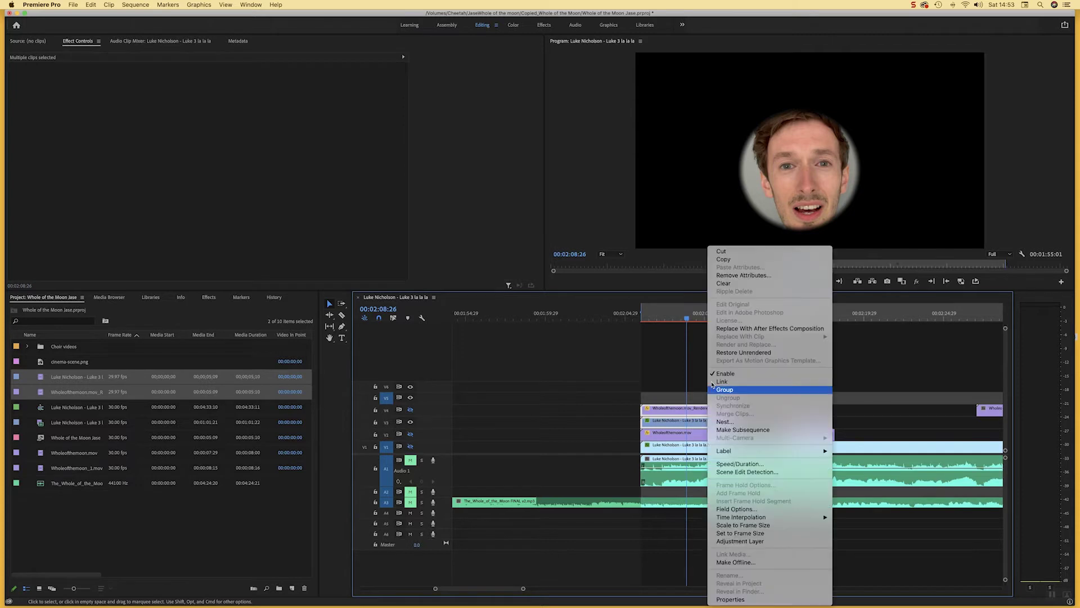
left_click(739, 332)
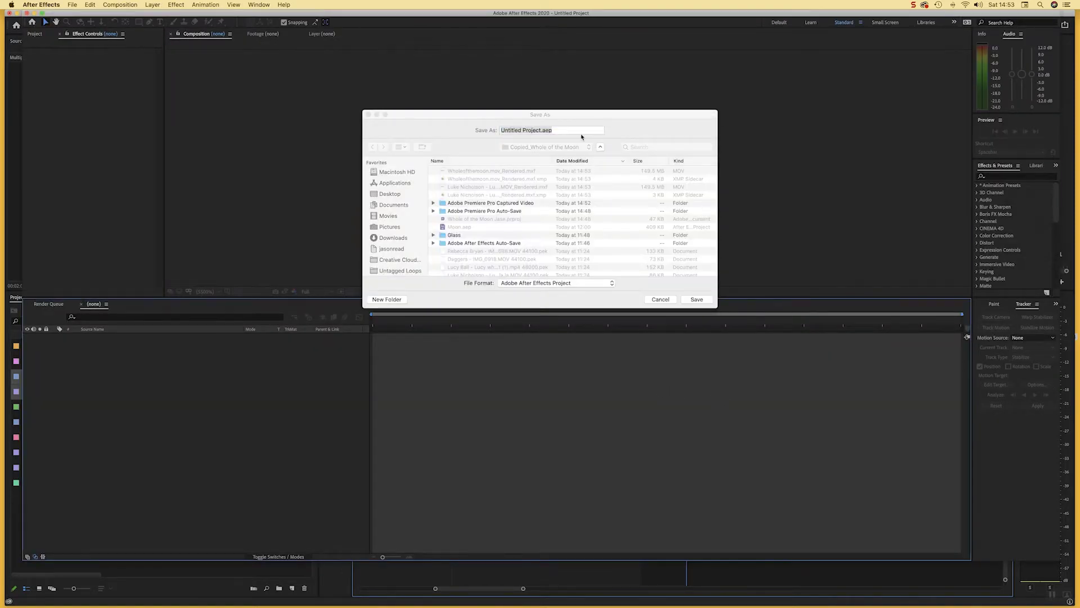
Step: Save the new After Effects project as Helmet.aep in the Copied_Whole of the Moon folder
left_click(543, 131)
left_click(542, 130)
left_click_drag(541, 130, 471, 129)
type("Helme")
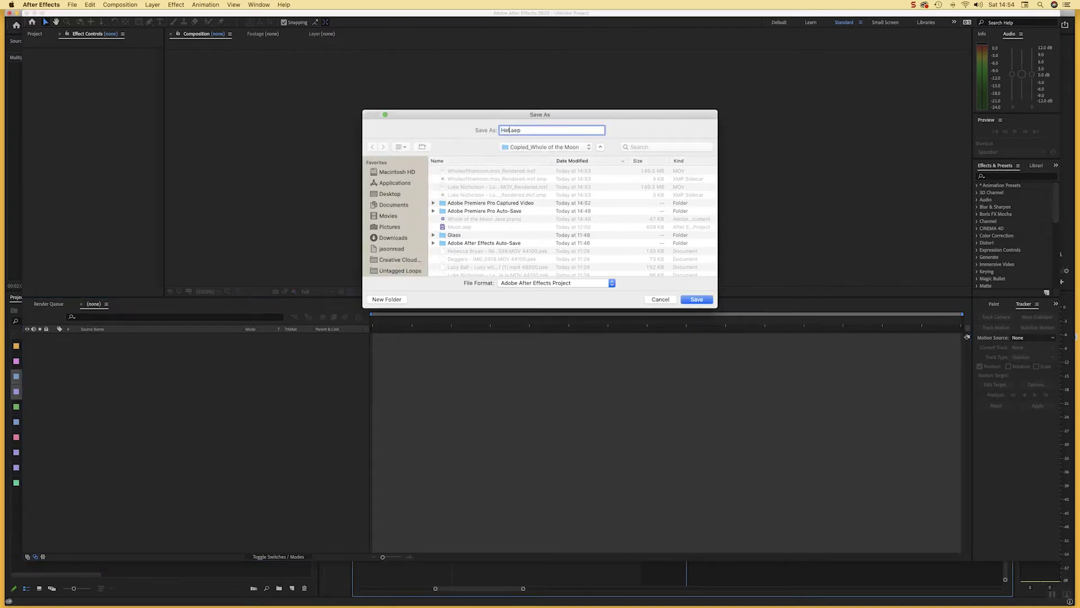
left_click(696, 300)
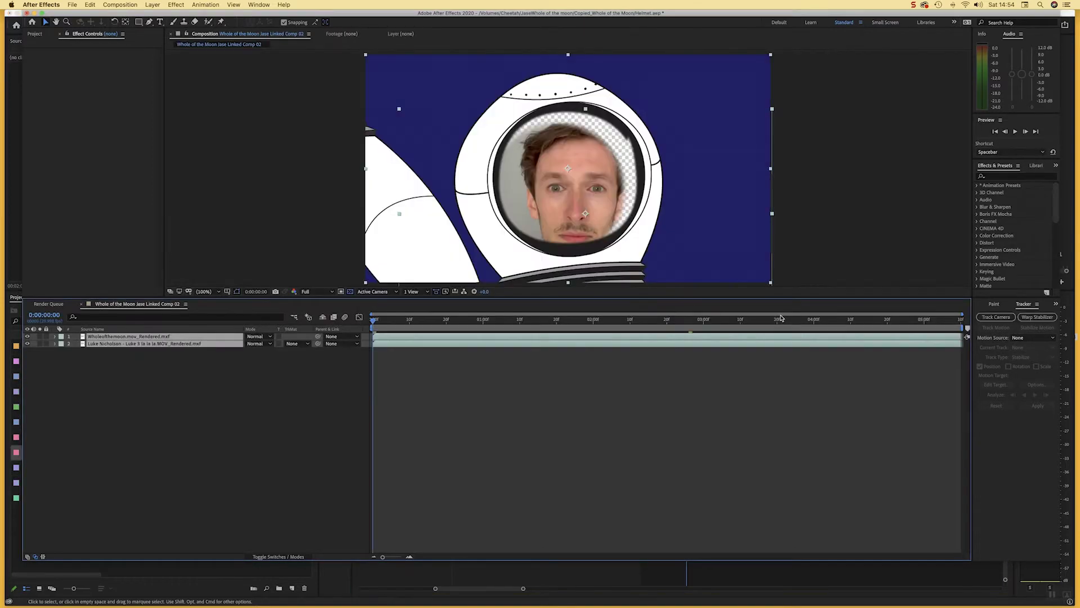
Step: Scrub through the linked composition and delete Mask 1 from the Wholeofthemoon.mov_Rendered.mxf layer
left_click(716, 405)
left_click_drag(430, 325, 294, 324)
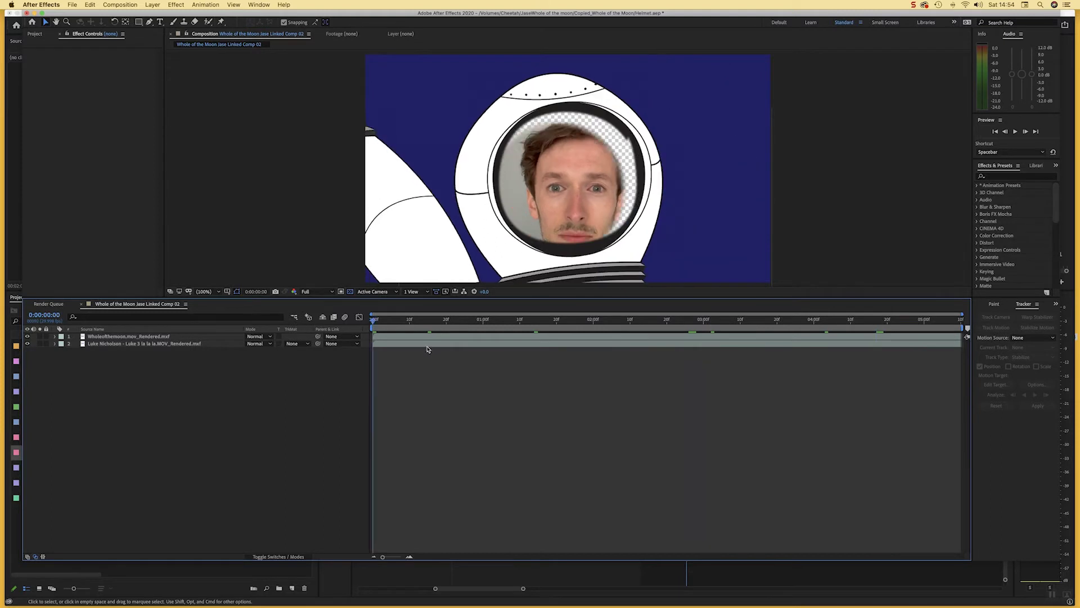
left_click(409, 345)
left_click(152, 336)
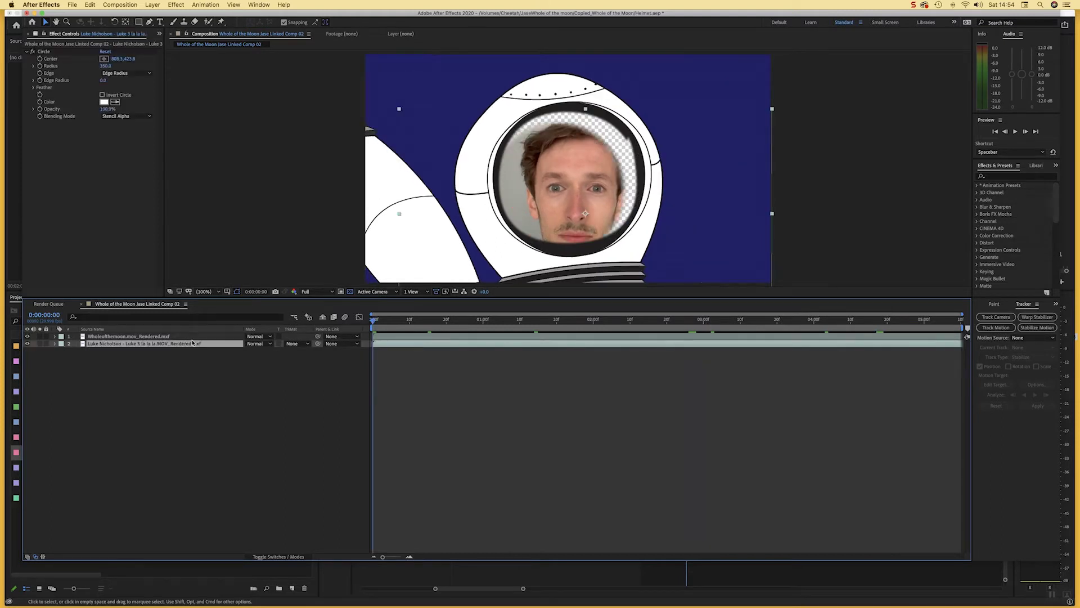
left_click(55, 336)
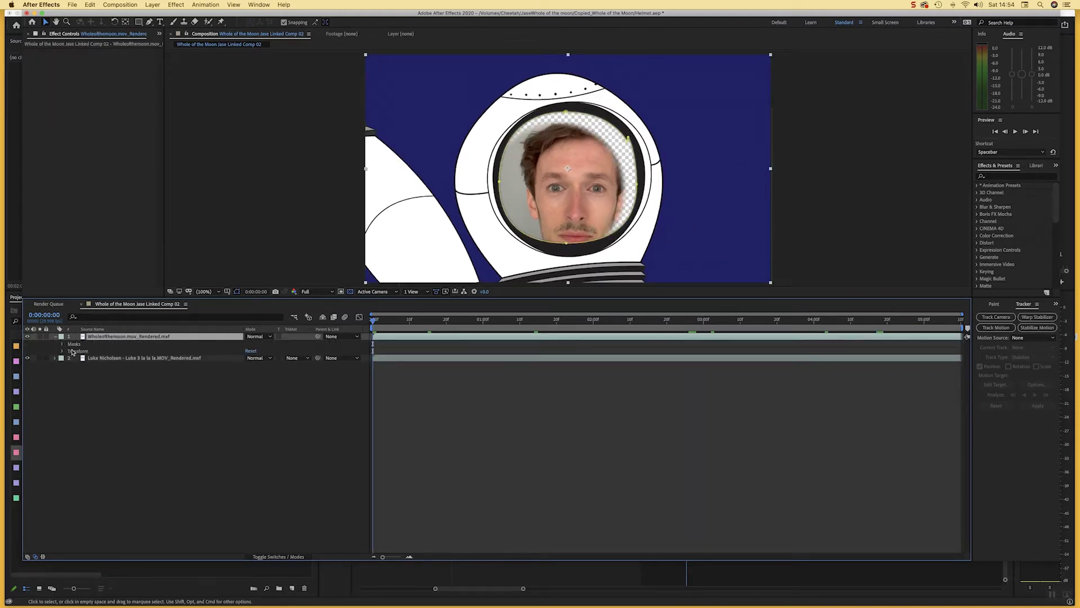
left_click(62, 344)
left_click(88, 351)
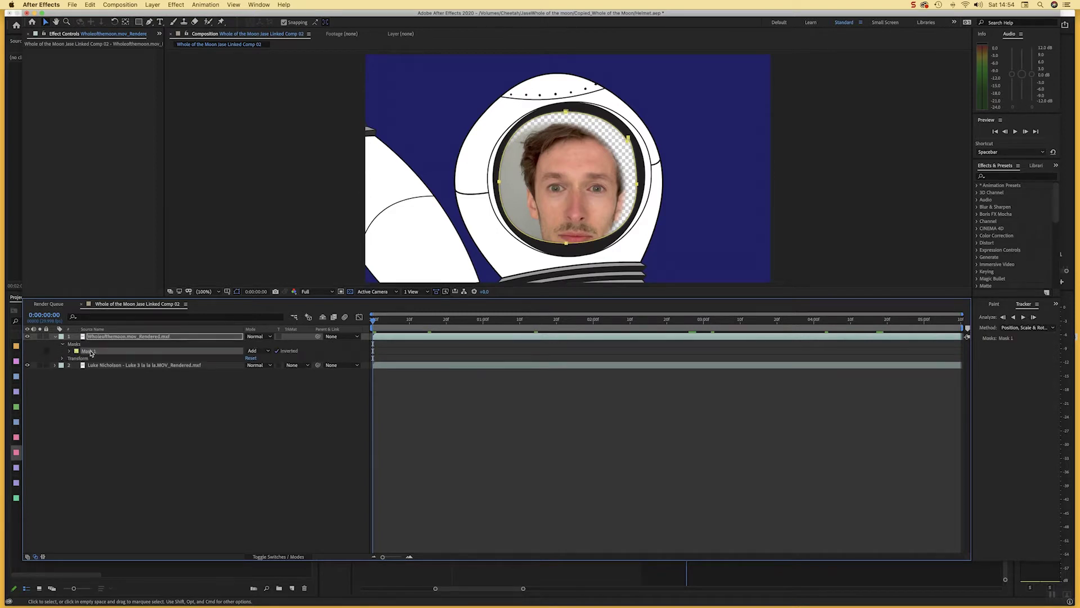
key("Delete")
left_click(446, 375)
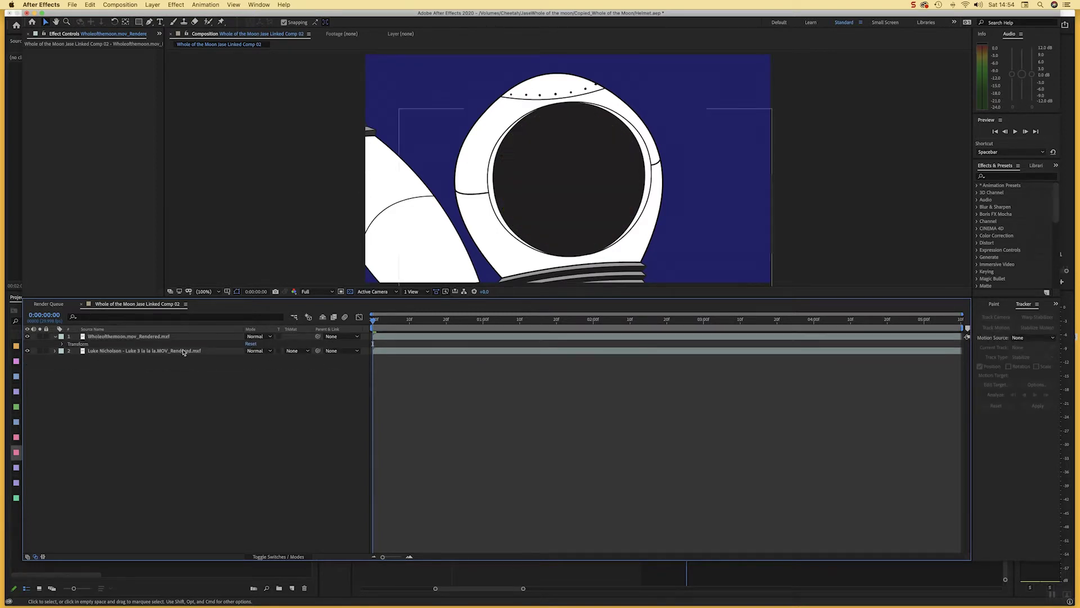
Step: Move the rendered face layer above the helmet layer, scrub to check it and return to the first frame
left_click(150, 351)
left_click_drag(152, 332, 152, 337)
left_click(554, 407)
left_click_drag(430, 323, 372, 332)
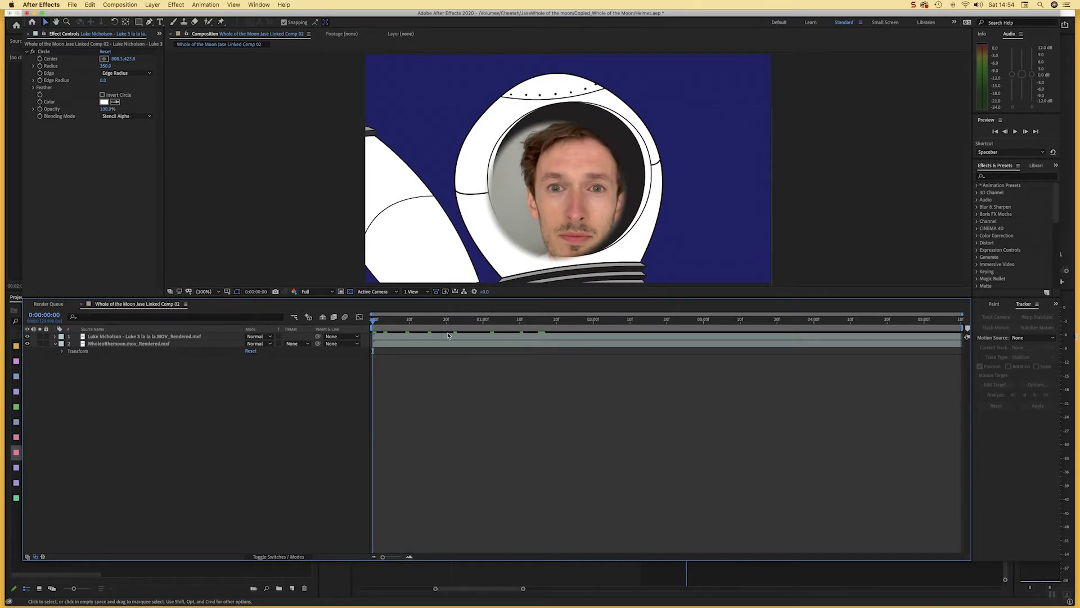
Step: Start Track Motion on the Wholeofthemoon.mov_Rendered.mxf layer and track rotation as well as position
left_click(419, 342)
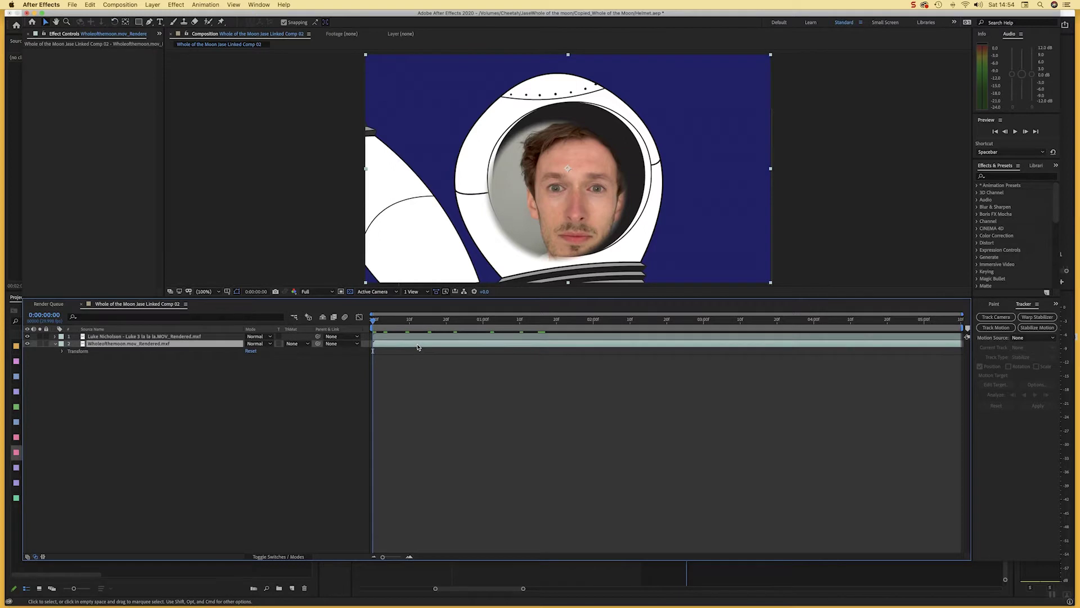
right_click(418, 346)
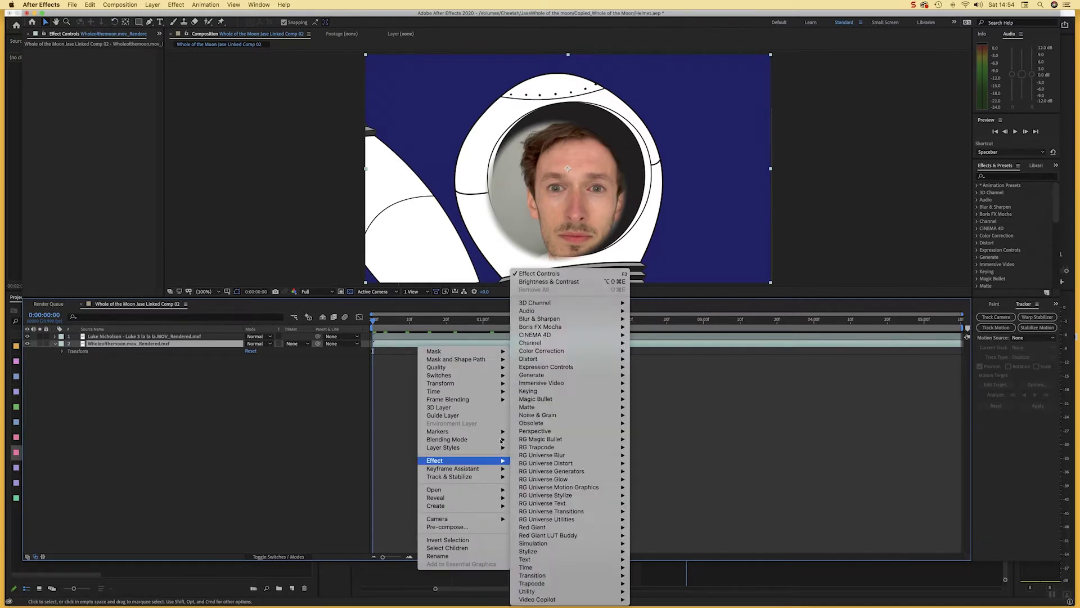
mouse_move(498, 477)
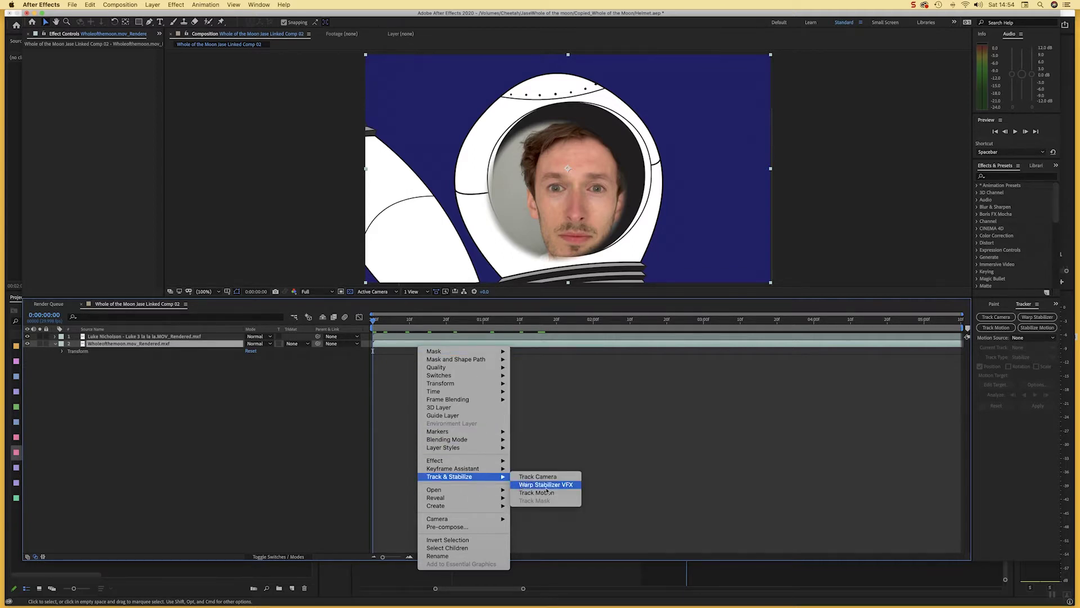
left_click(556, 495)
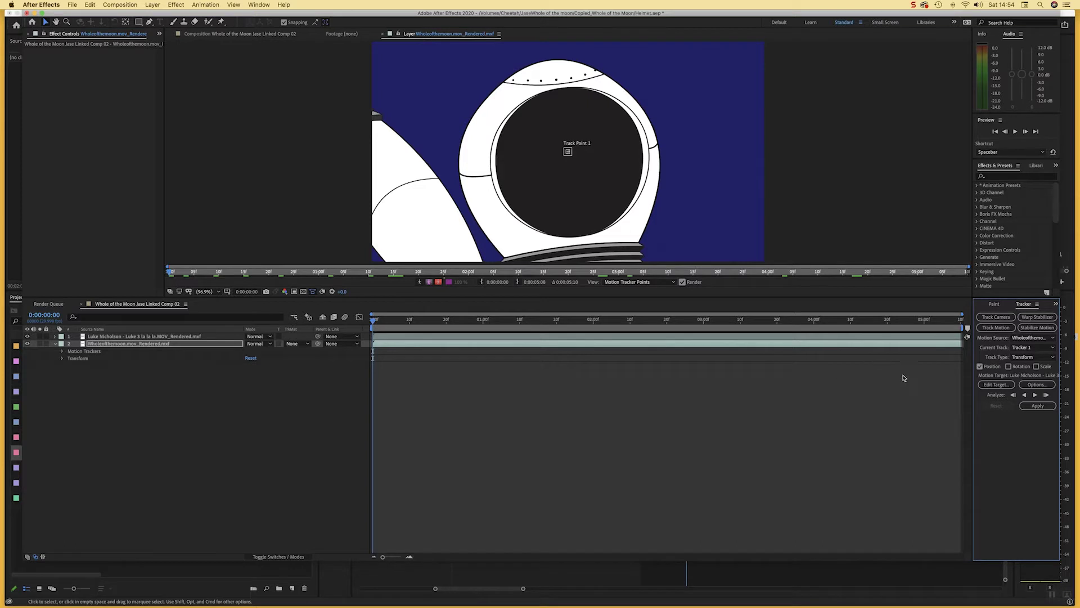
left_click(1008, 366)
Step: Place Track Points 1 and 2 where the helmet's side seams meet the left and right edges of the visor ring
scroll(571, 159, "up", 3)
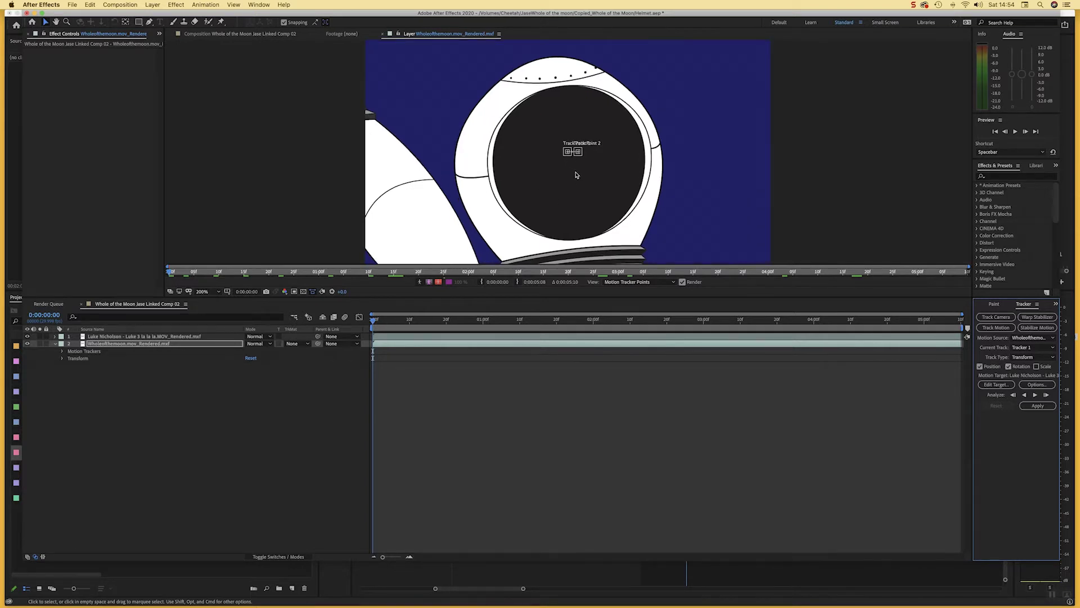
left_click_drag(573, 160, 416, 208)
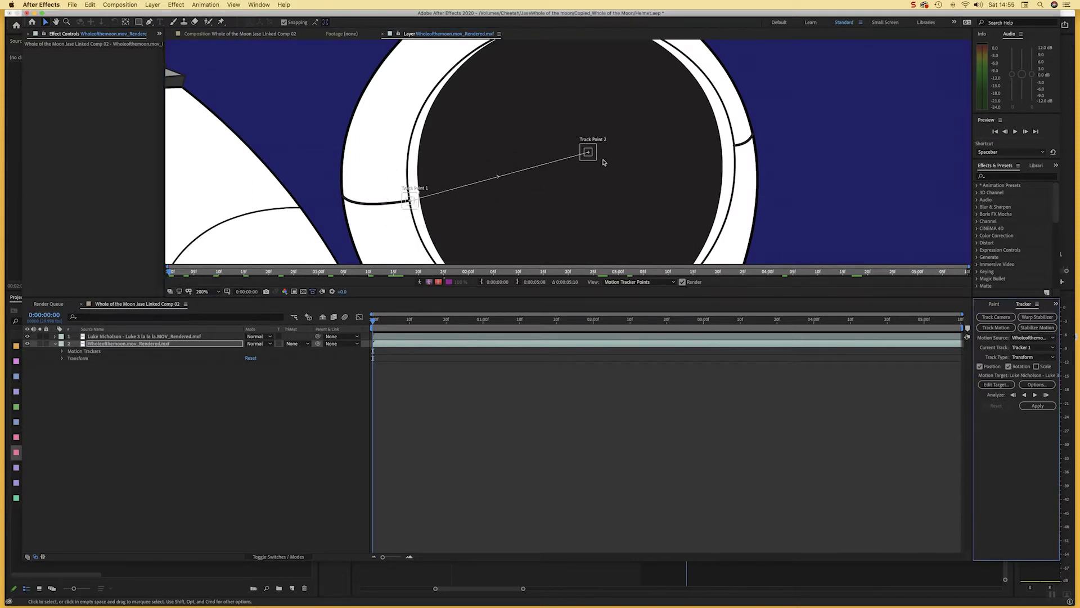
left_click_drag(589, 151, 745, 157)
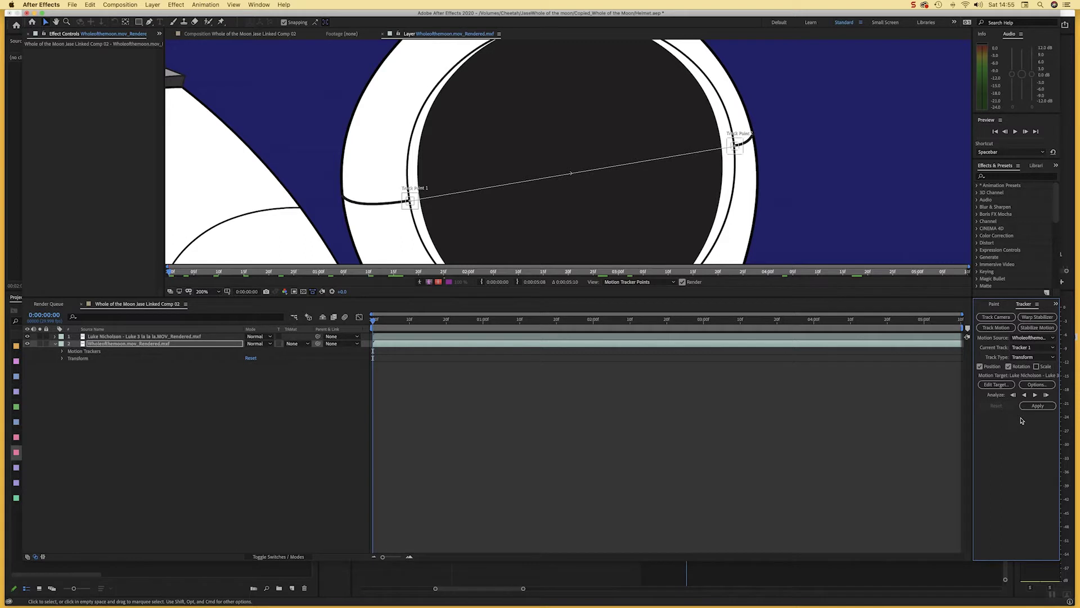
Step: Analyze the motion forward, stop at about 0:00:02:00, and return to the first frame with the helmet layer selected
left_click(1035, 395)
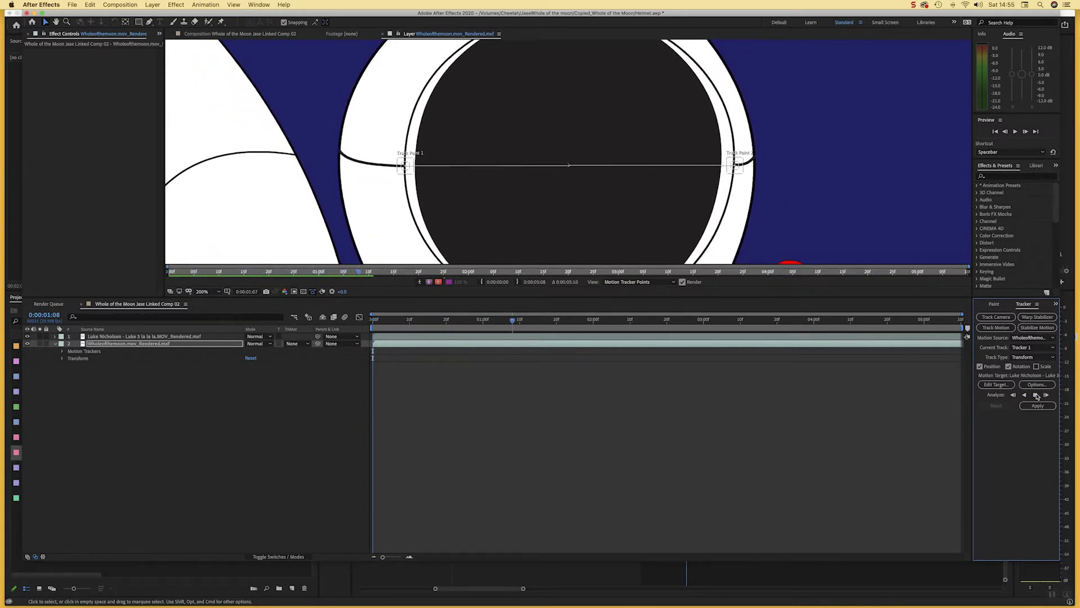
left_click(1036, 396)
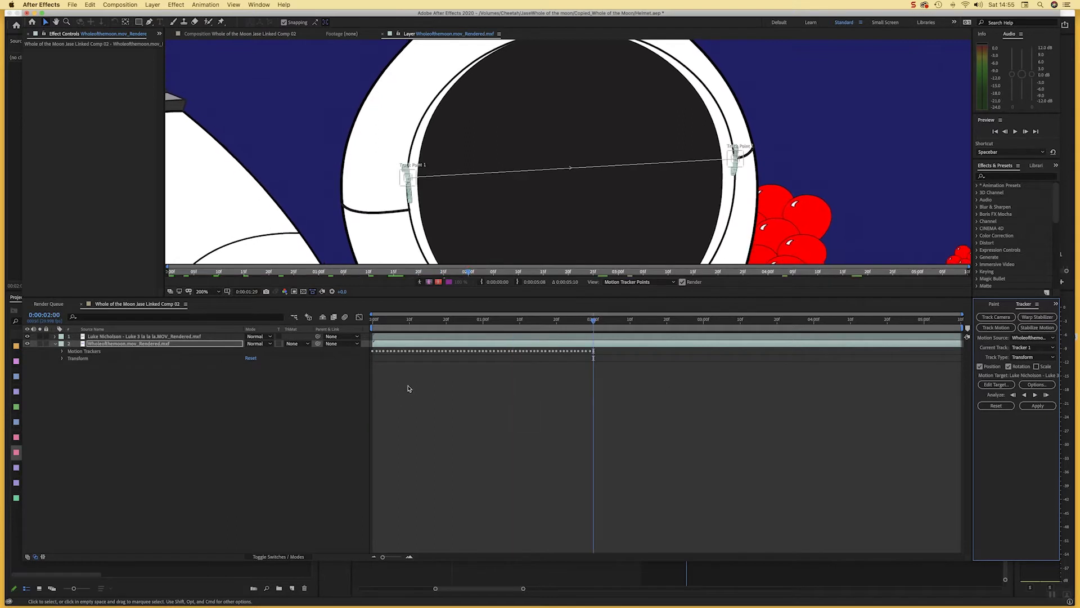
left_click(393, 337)
key("super+z")
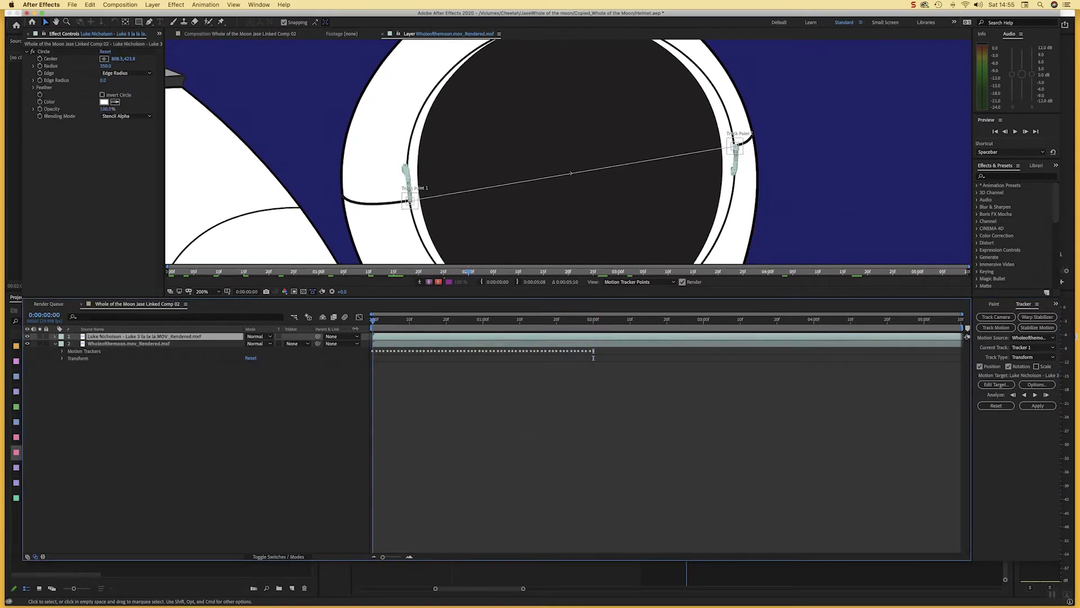
left_click(418, 212)
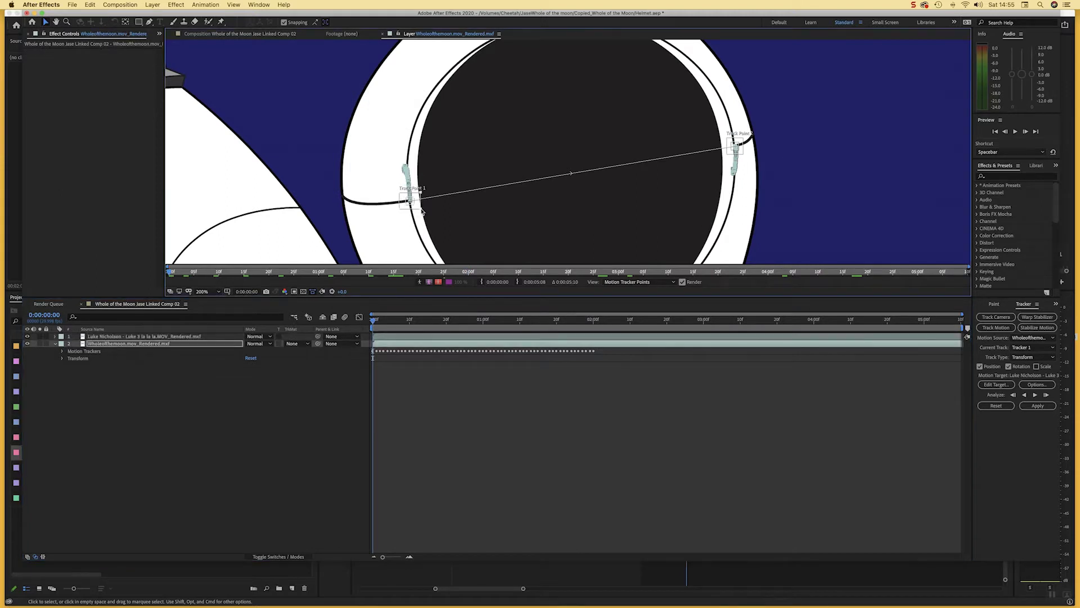
Step: Adjust Track Point 1 slightly and analyze the helmet motion forward through the whole clip
left_click_drag(424, 211, 428, 211)
left_click(1034, 395)
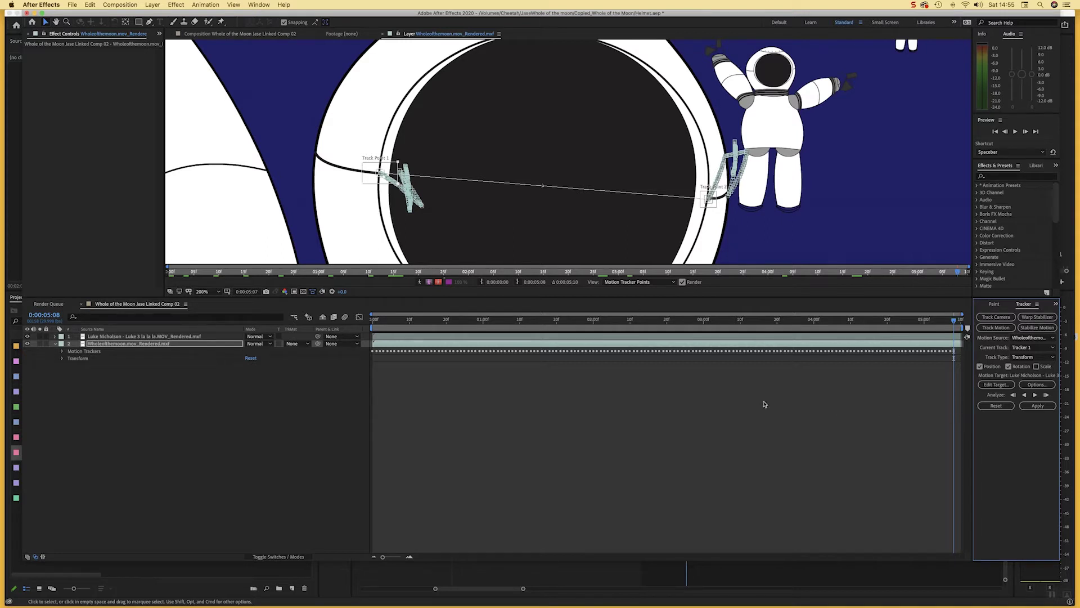
Step: Add a new null object above the helmet layer in the composition
left_click(157, 5)
mouse_move(169, 14)
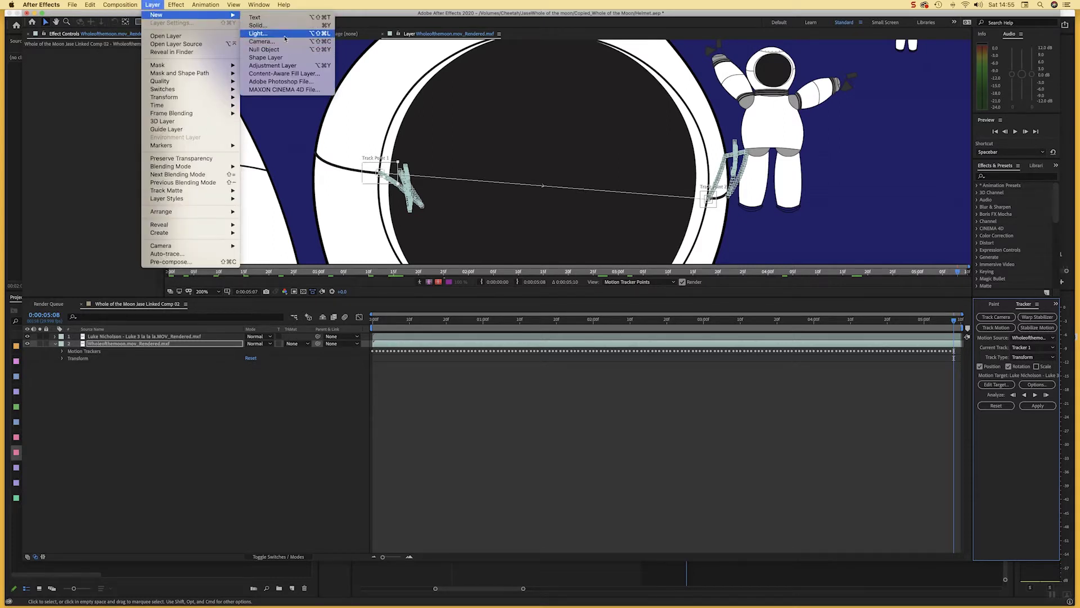
left_click(551, 232)
key("alt+shift+super+y")
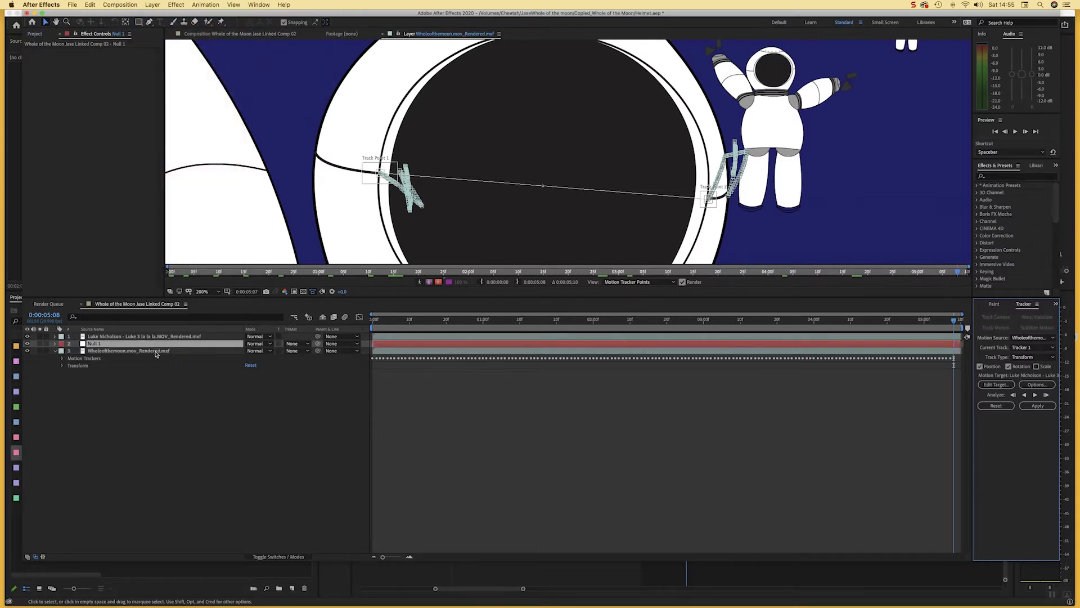
Step: Set the tracker's motion target to the Null 1 layer and apply the tracked position and rotation to it
left_click(996, 385)
left_click(584, 316)
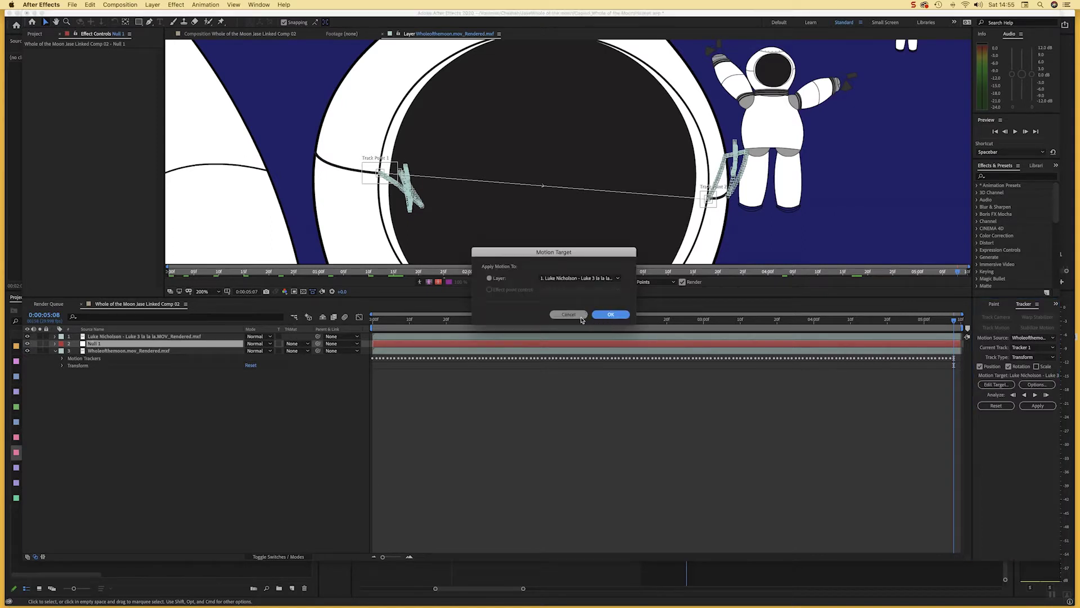
left_click(996, 384)
left_click(597, 279)
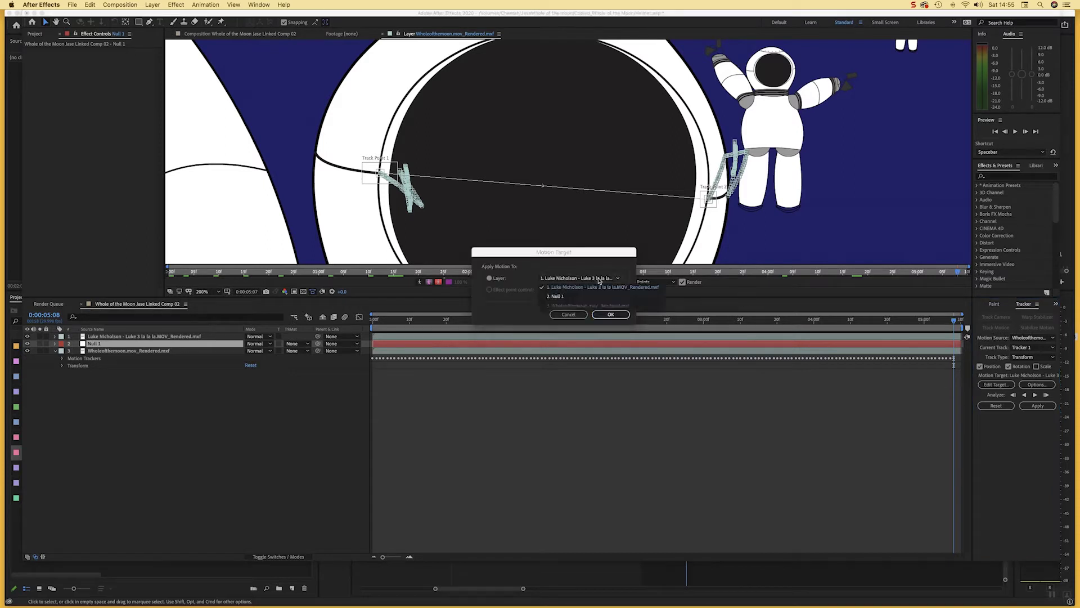
left_click(580, 297)
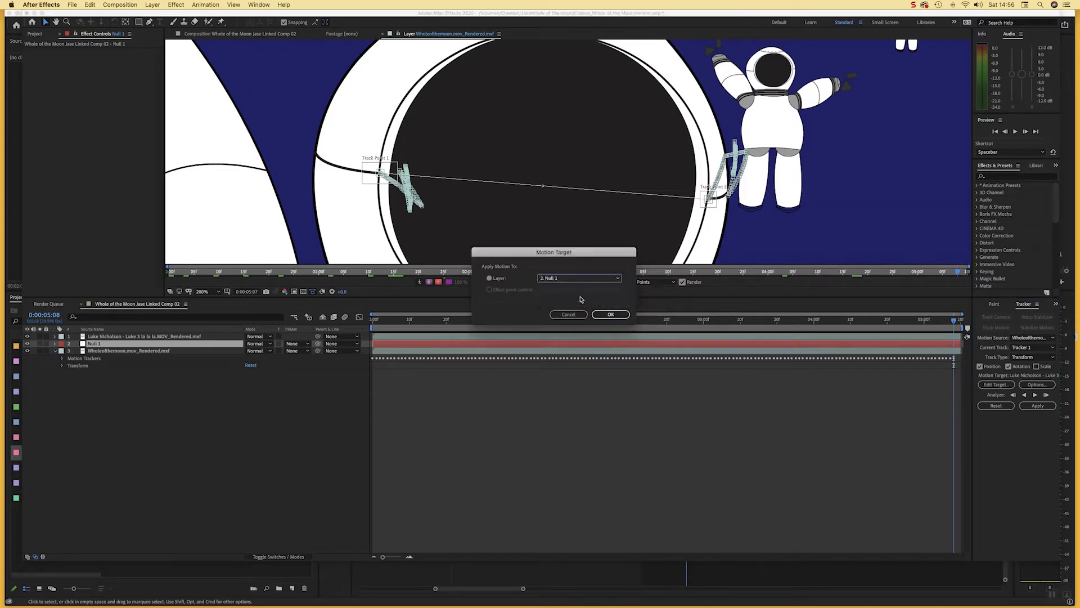
left_click(611, 314)
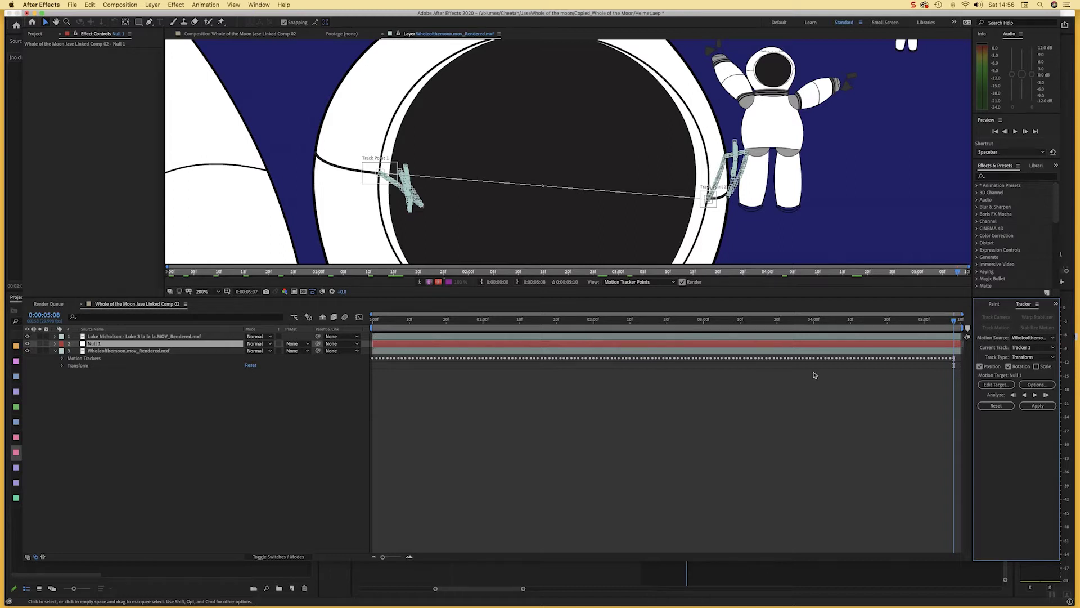
left_click(1028, 406)
left_click(583, 297)
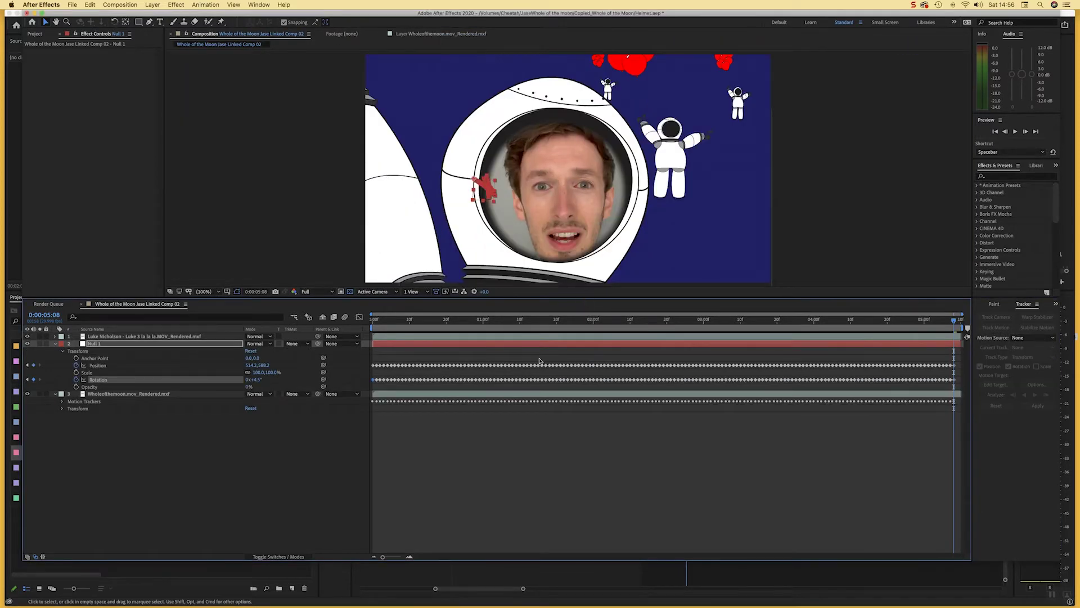
Step: Collapse the layer properties, return to the first frame and reposition the face layer so it fills the helmet's visor
left_click(55, 344)
left_click(56, 352)
left_click(489, 343)
left_click(495, 336)
left_click_drag(567, 220, 561, 213)
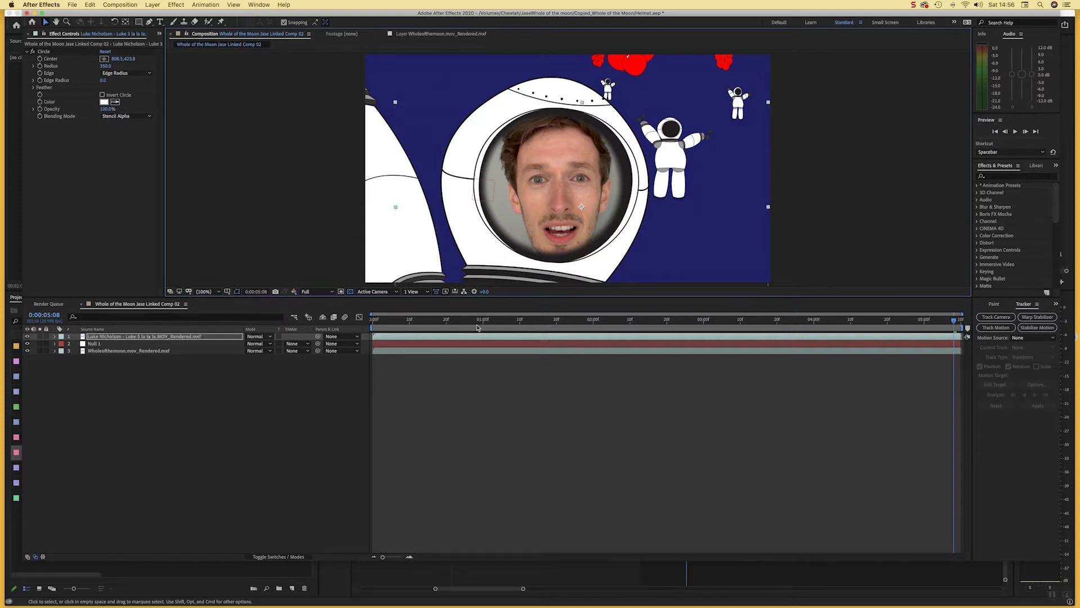
left_click_drag(436, 321, 347, 319)
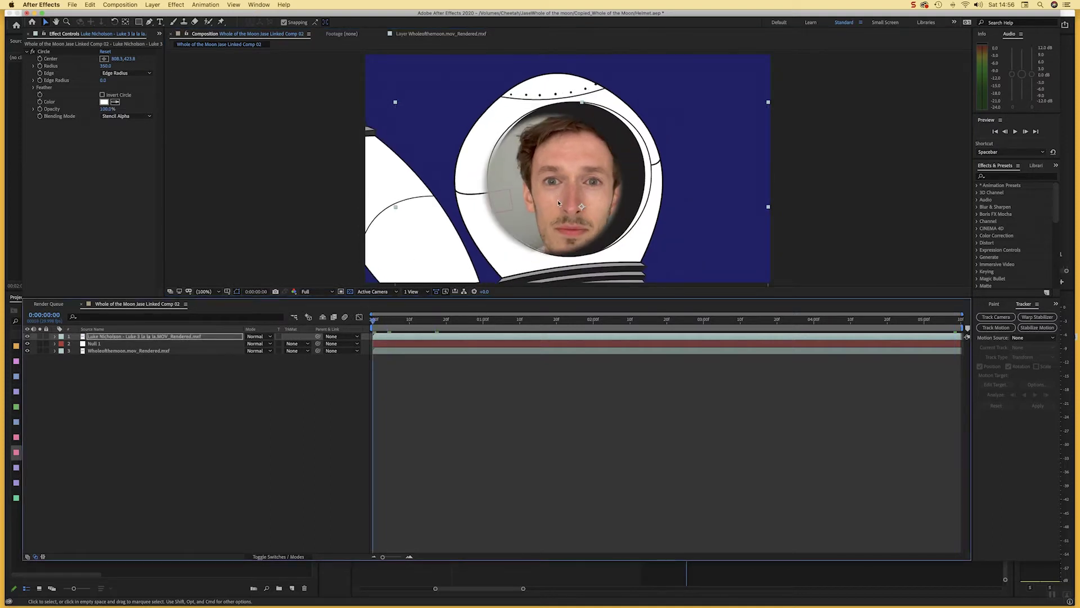
left_click_drag(581, 205, 598, 199)
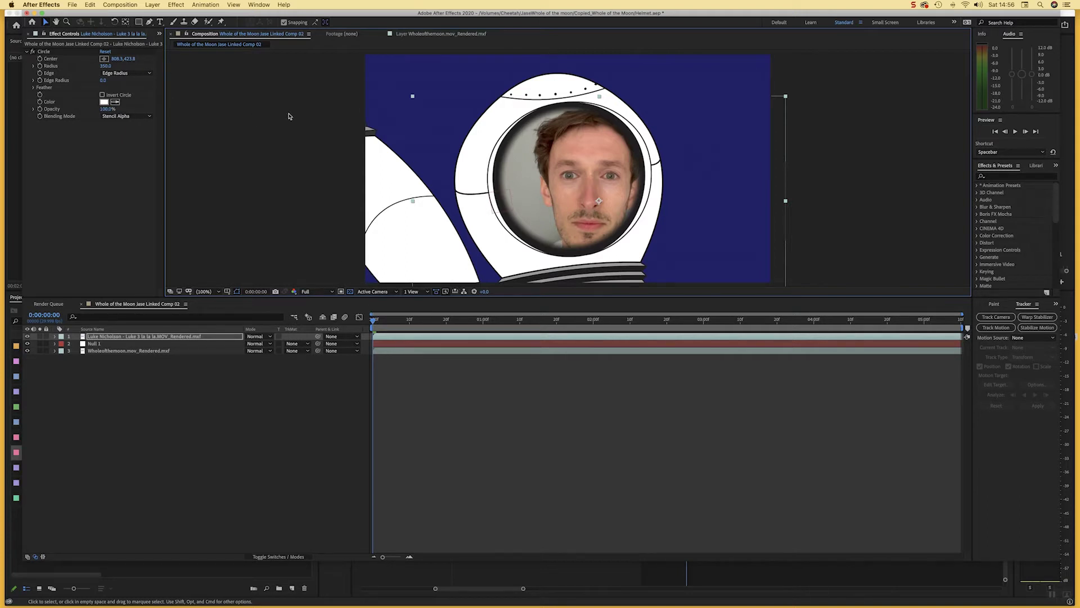
Step: Move the face layer's anchor point to the null at the visor's left seam and parent the face layer to Null 1
left_click(125, 23)
left_click_drag(599, 201, 489, 193)
left_click_drag(318, 337, 169, 345)
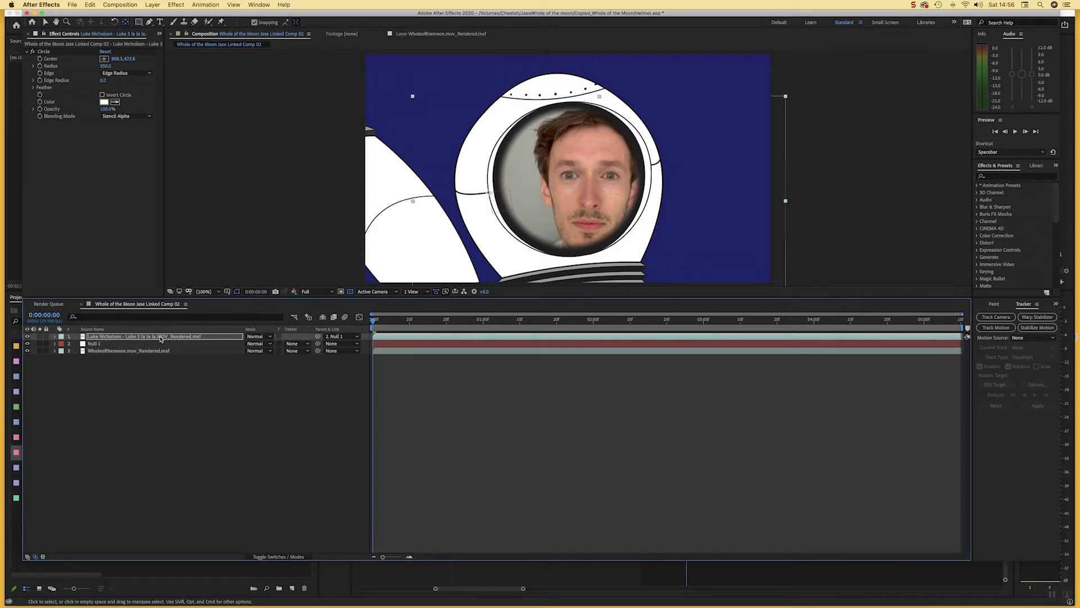
left_click(99, 342)
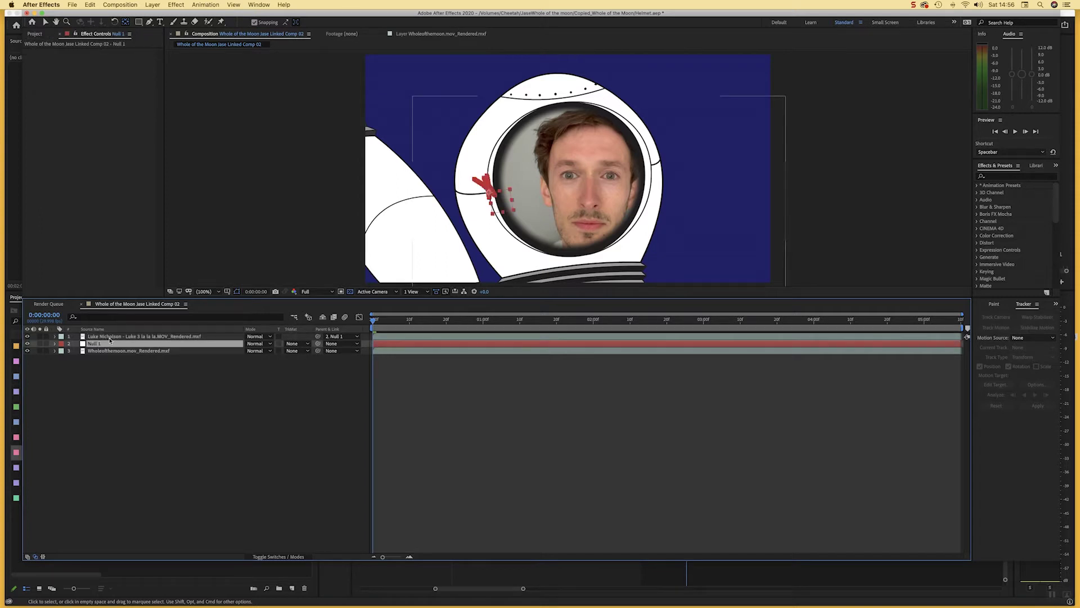
left_click(110, 337)
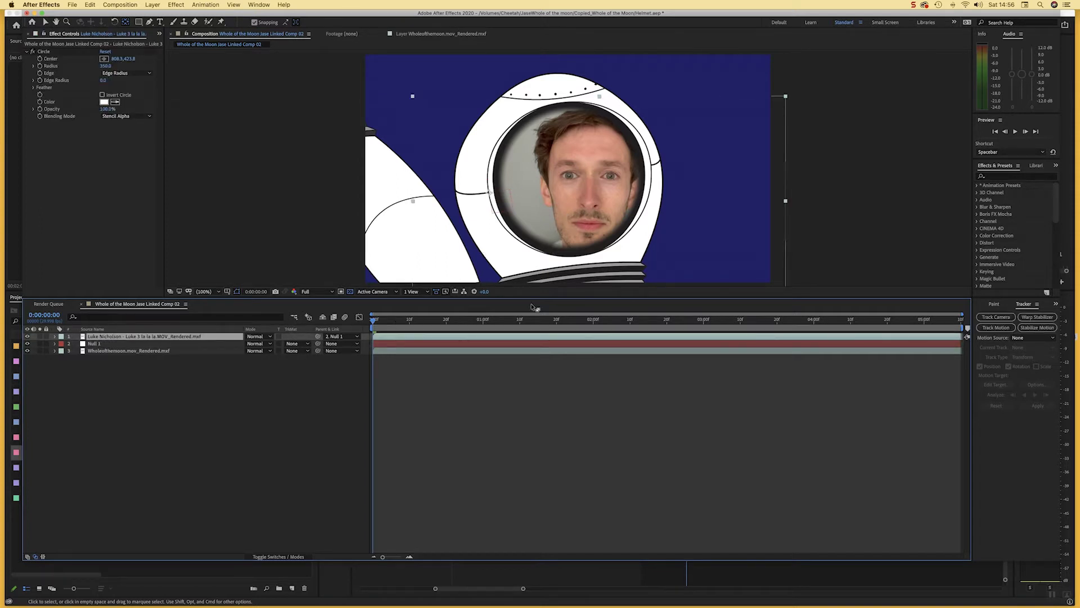
Step: Play back the composition to check how the face follows the helmet, and return to the first frame
key("space")
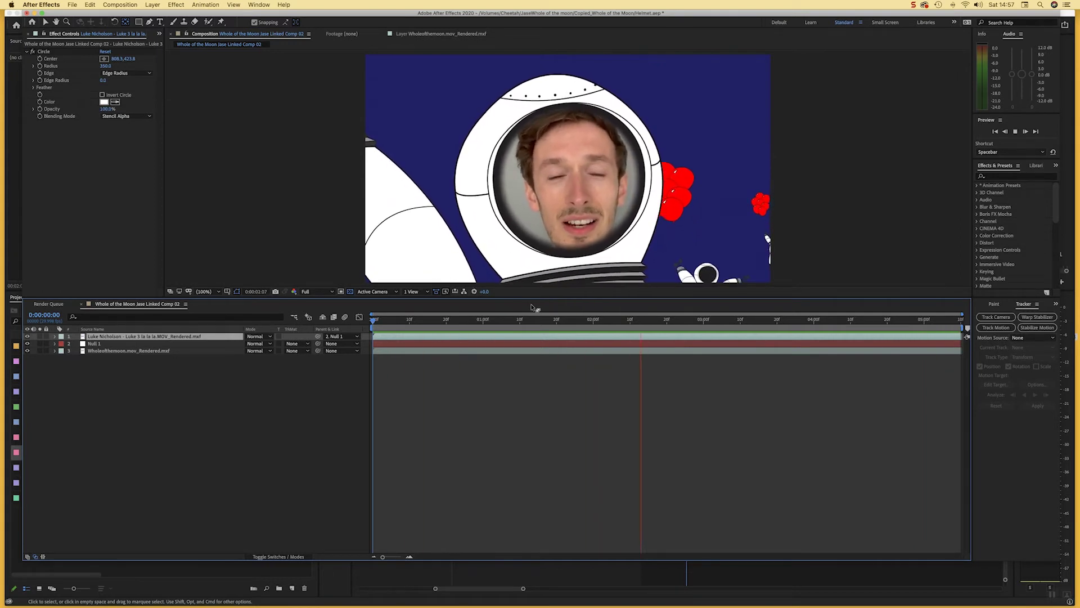
key("space")
left_click_drag(509, 324, 353, 321)
left_click(476, 376)
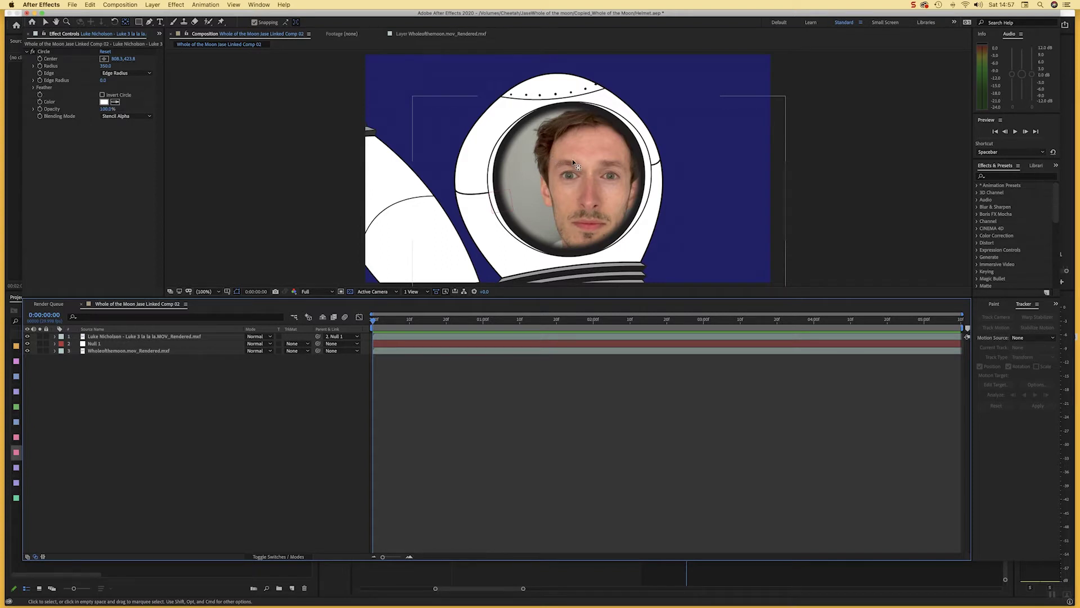
Step: Set the face layer's Circle effect radius to about 321 and its Feather Outer Edge to 152
left_click(467, 338)
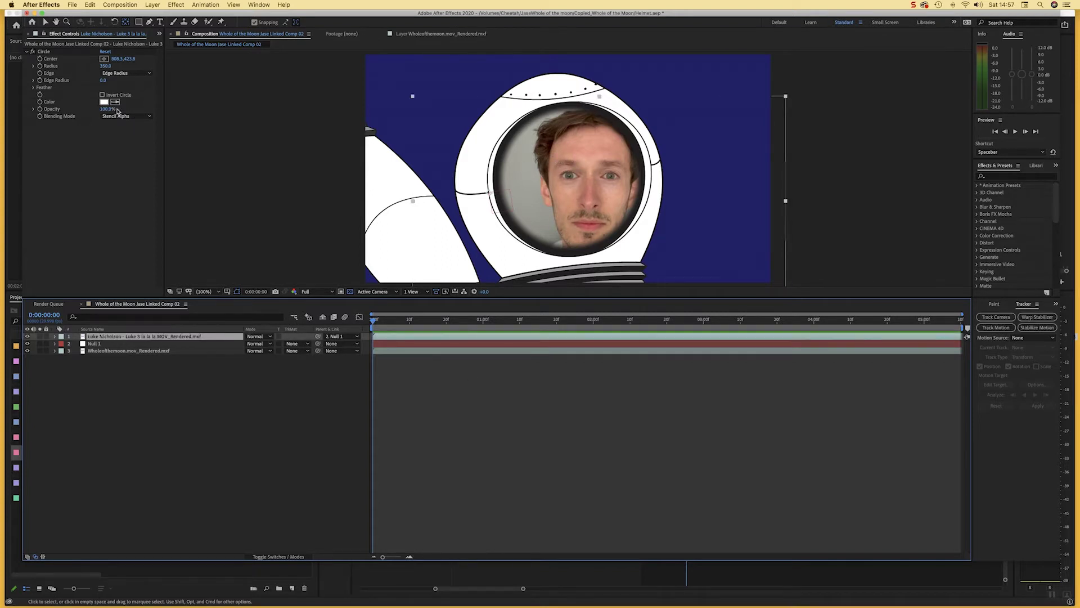
left_click_drag(107, 67, 146, 95)
left_click(33, 88)
left_click(41, 102)
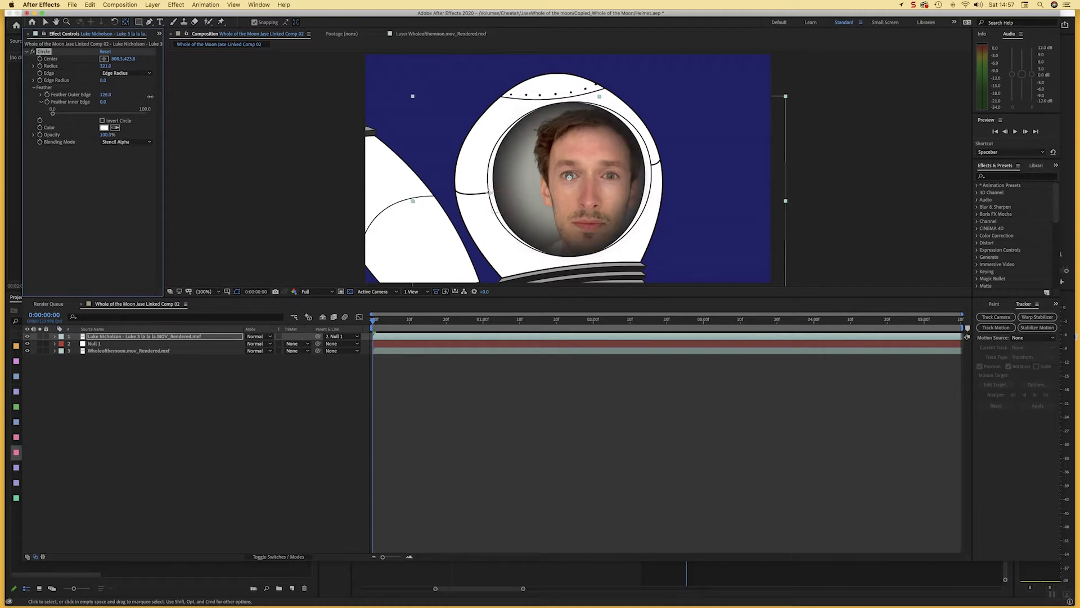
left_click_drag(160, 96, 164, 97)
left_click_drag(149, 99, 149, 97)
left_click(585, 527)
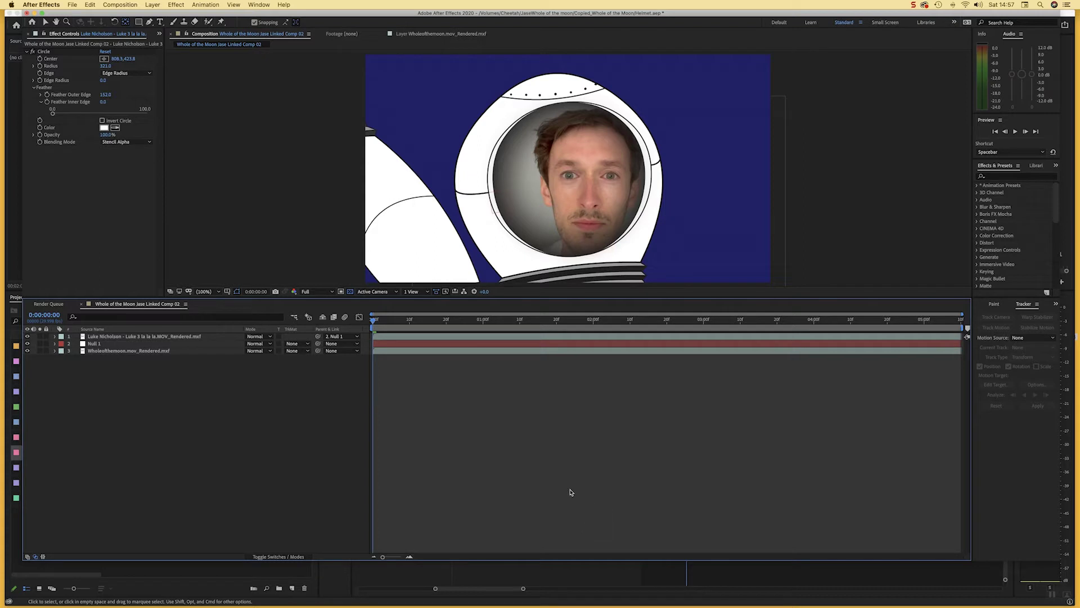
left_click(502, 340)
double_click(502, 339)
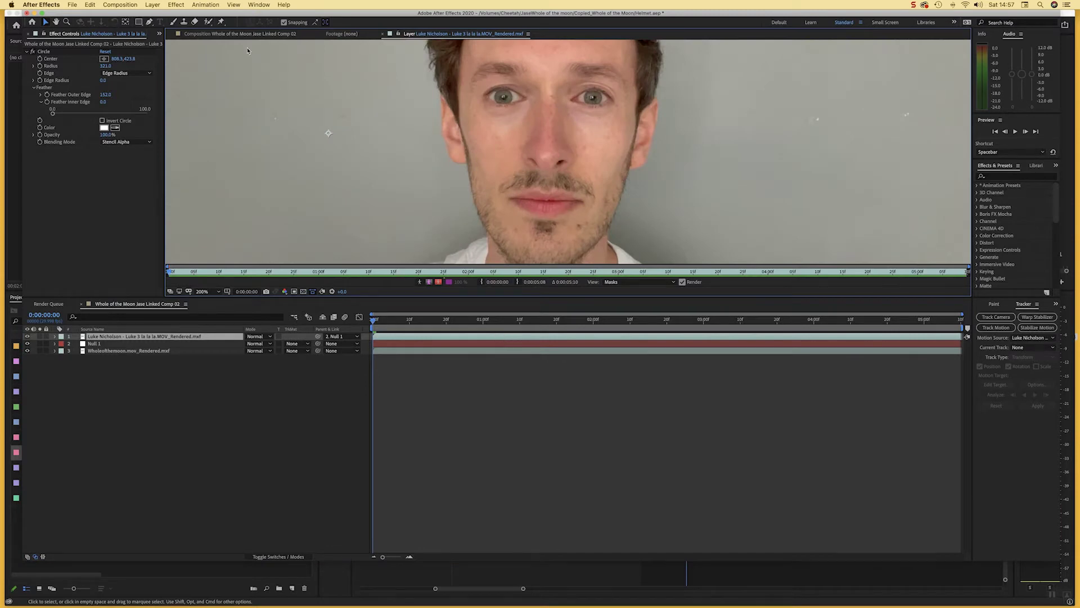
left_click(242, 34)
Step: Pre-compose the face layer as Helmet, leaving all attributes in the current composition
right_click(505, 340)
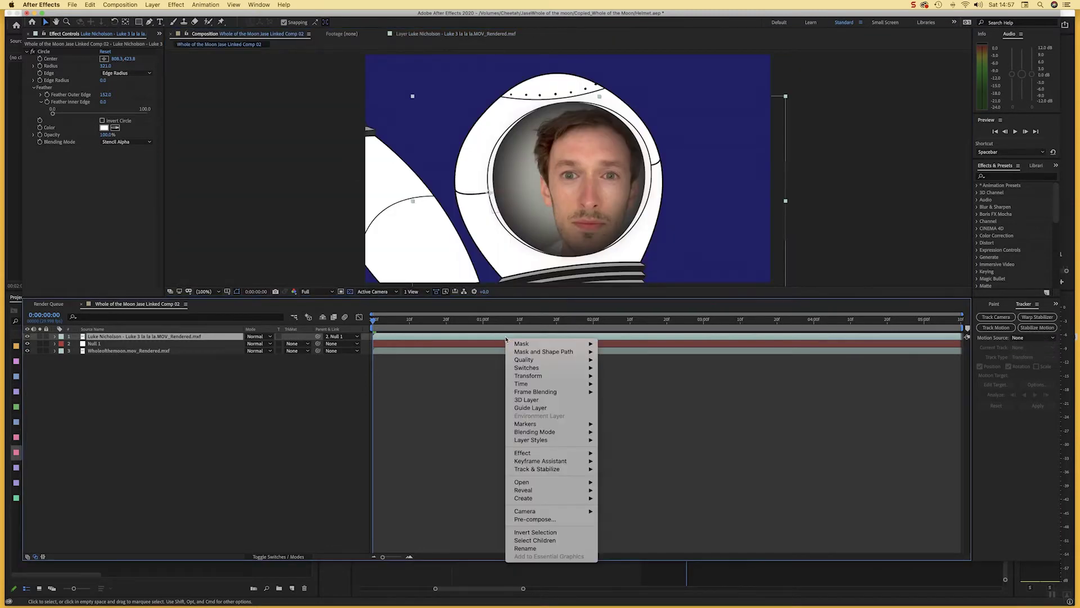
left_click(557, 518)
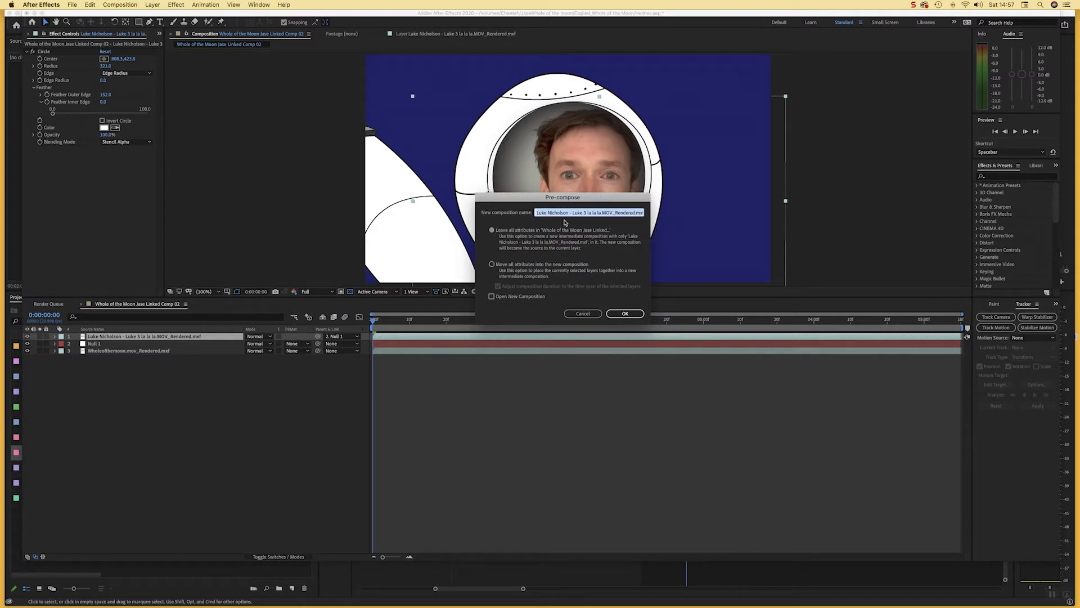
type("Helmet")
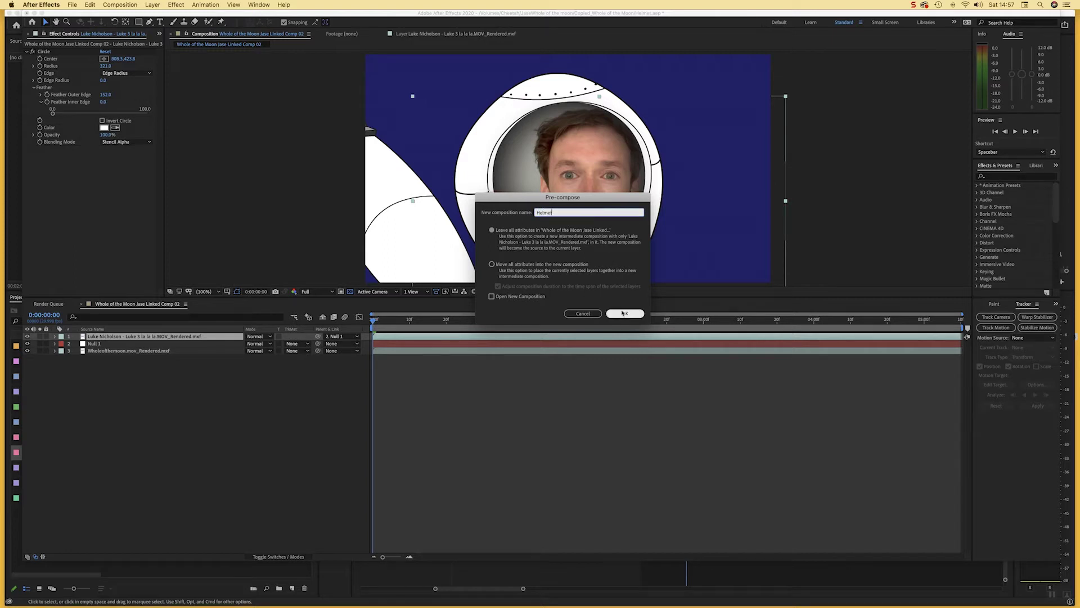
left_click(623, 313)
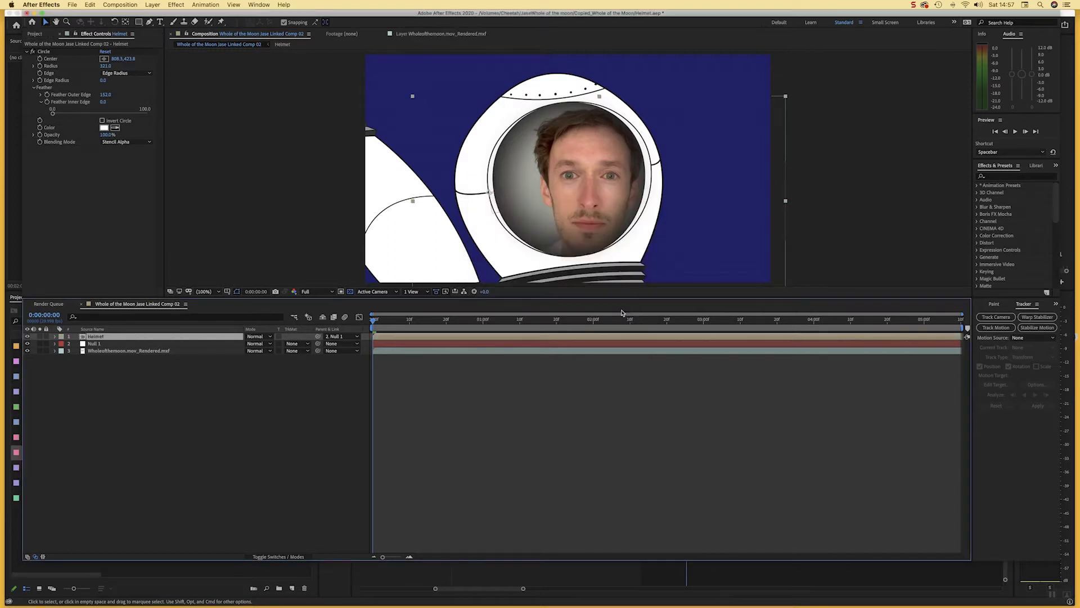
Step: Open the Helmet pre-composition, preview the face footage and return to the first frame
double_click(545, 337)
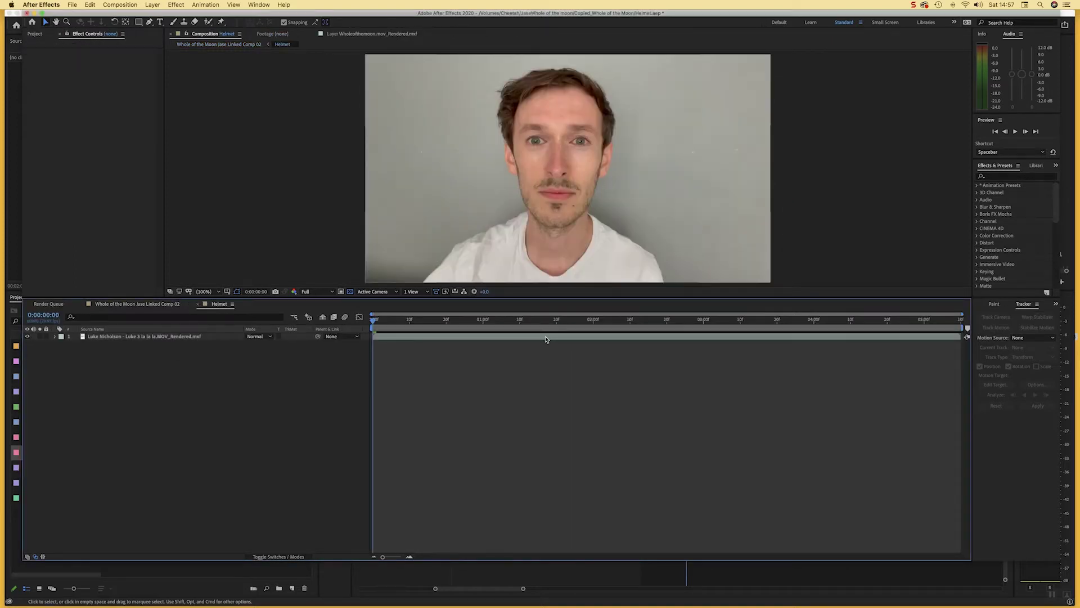
key("space")
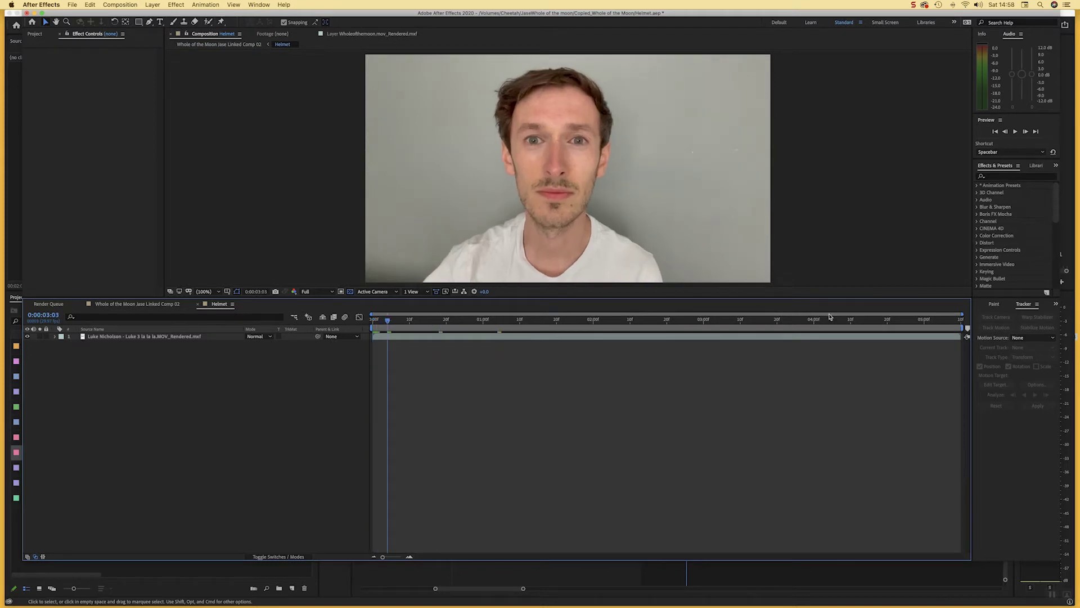
key("space")
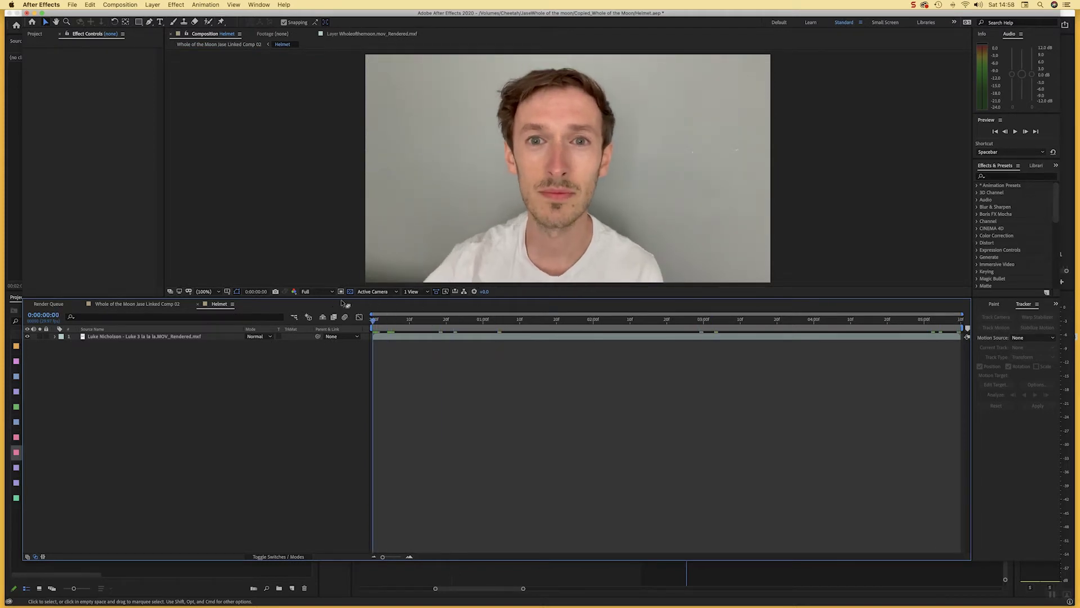
Step: Find the Keylight (1.2) effect and apply it to the face footage layer in the Helmet composition
left_click(1027, 176)
type("keyl")
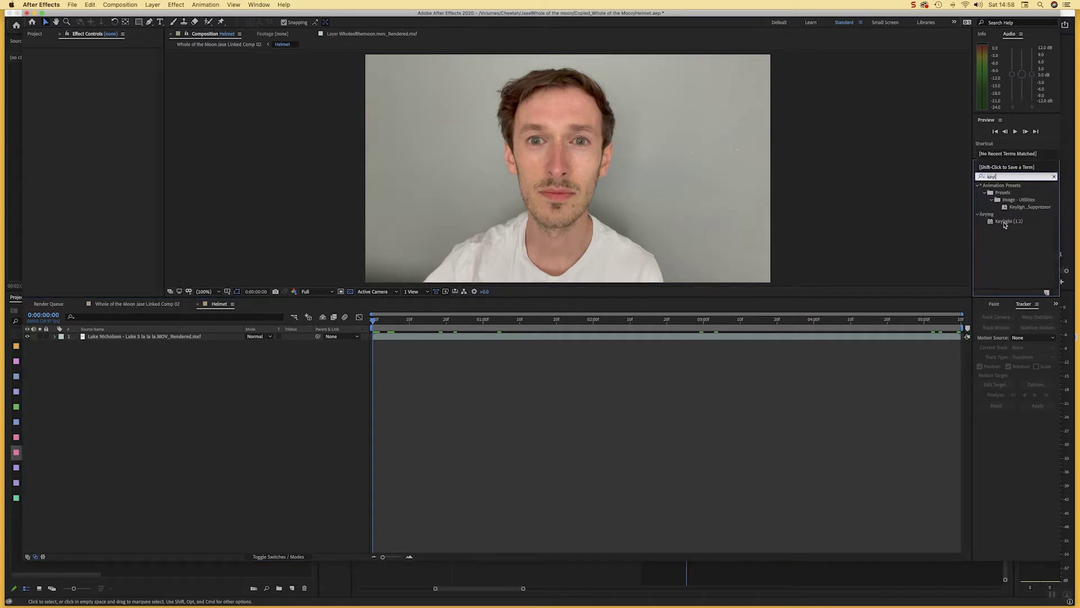
left_click_drag(1006, 225, 758, 341)
left_click(131, 107)
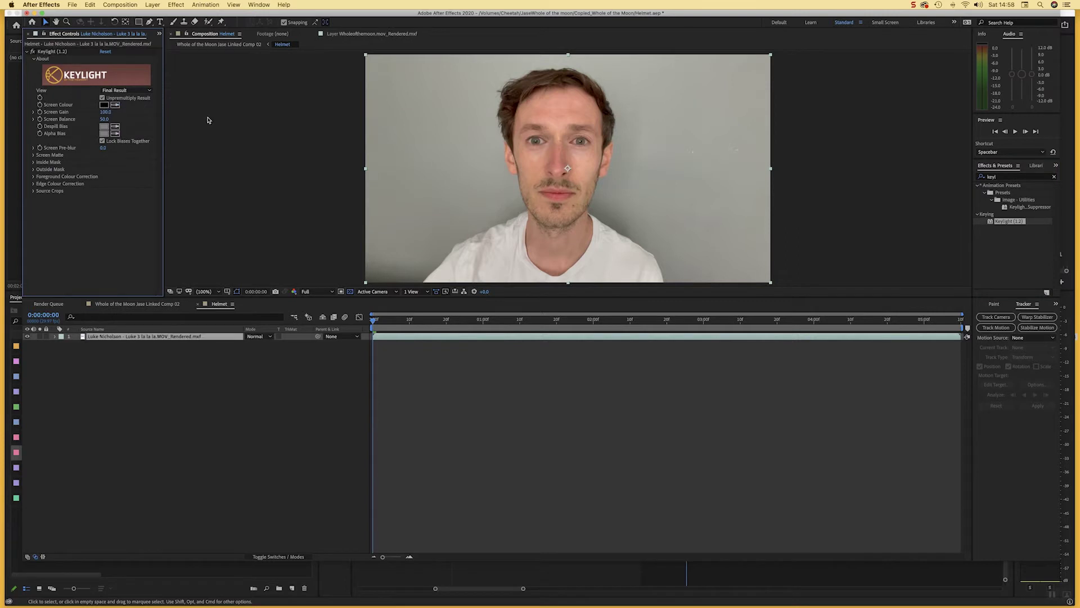
left_click(494, 158)
double_click(373, 148)
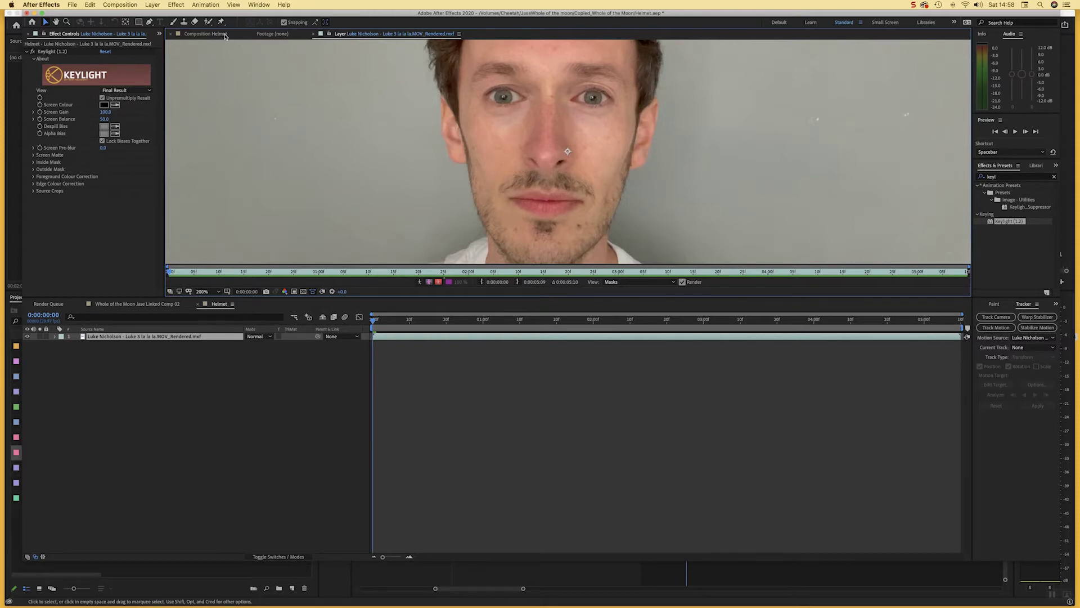
left_click(217, 291)
left_click(215, 301)
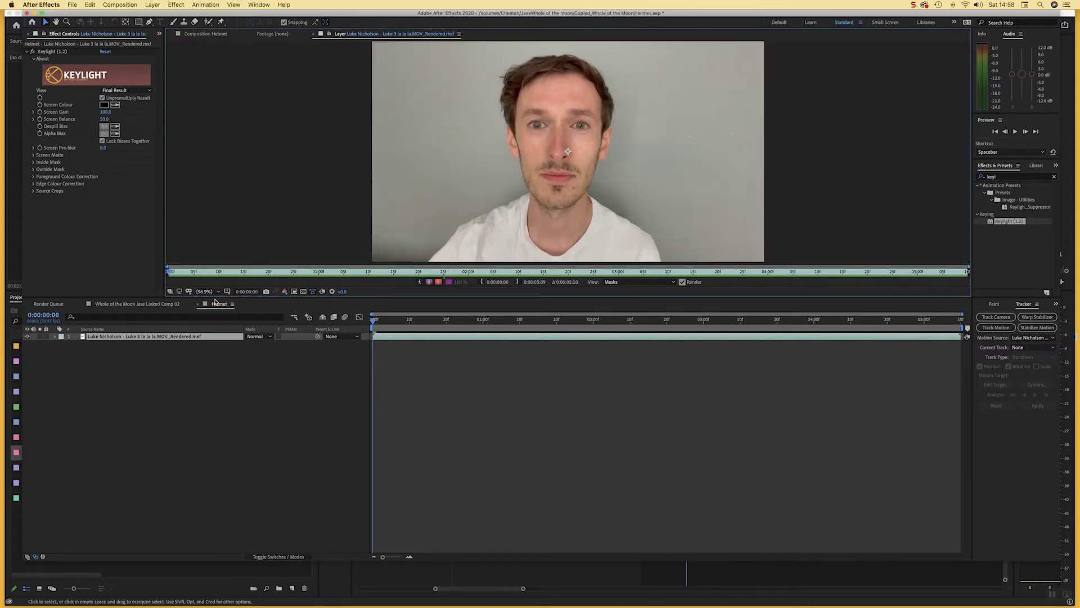
left_click(205, 33)
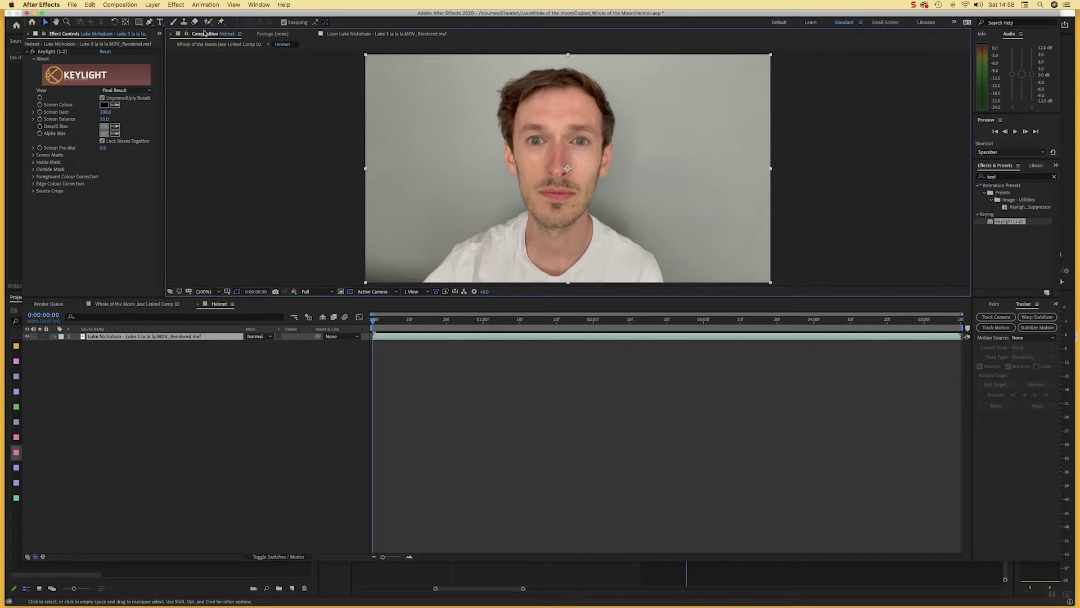
Step: Sample the grey wall beside the face as Keylight's Screen Colour and expand the Screen Balance setting
left_click(115, 105)
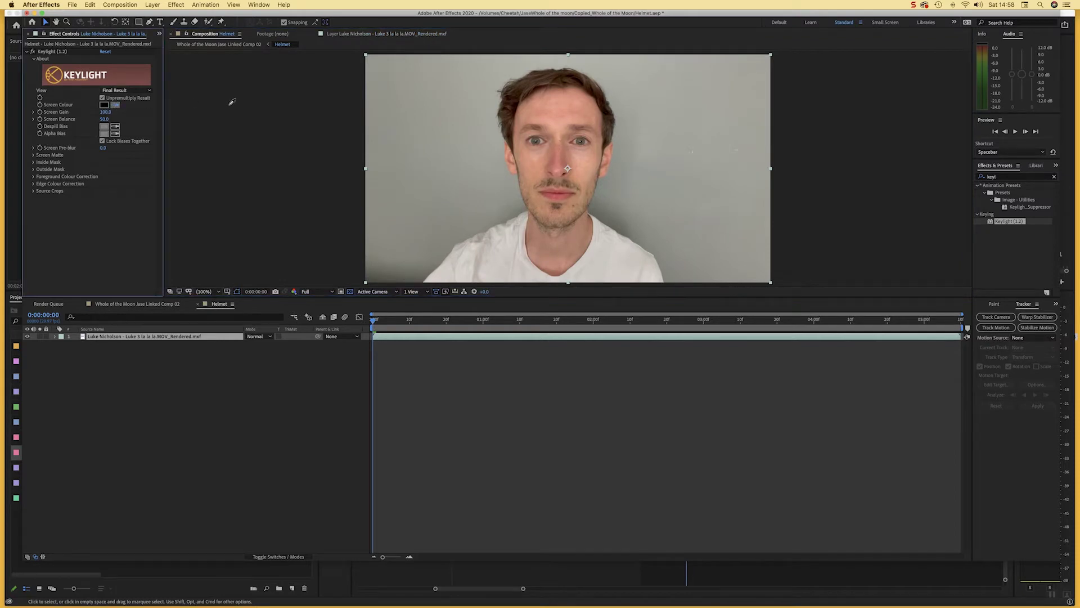
left_click(440, 108)
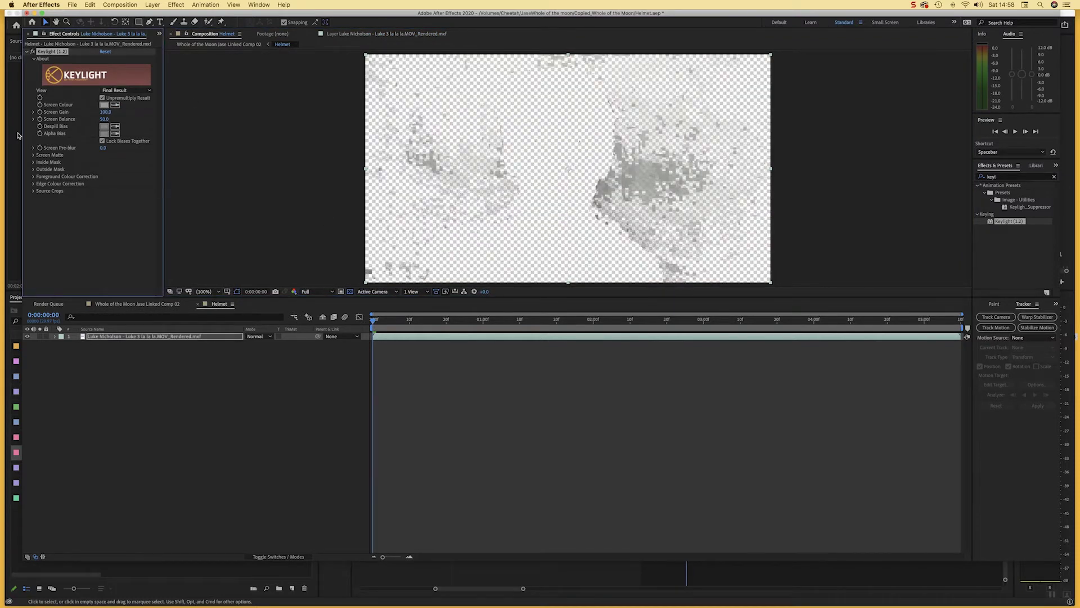
left_click(33, 118)
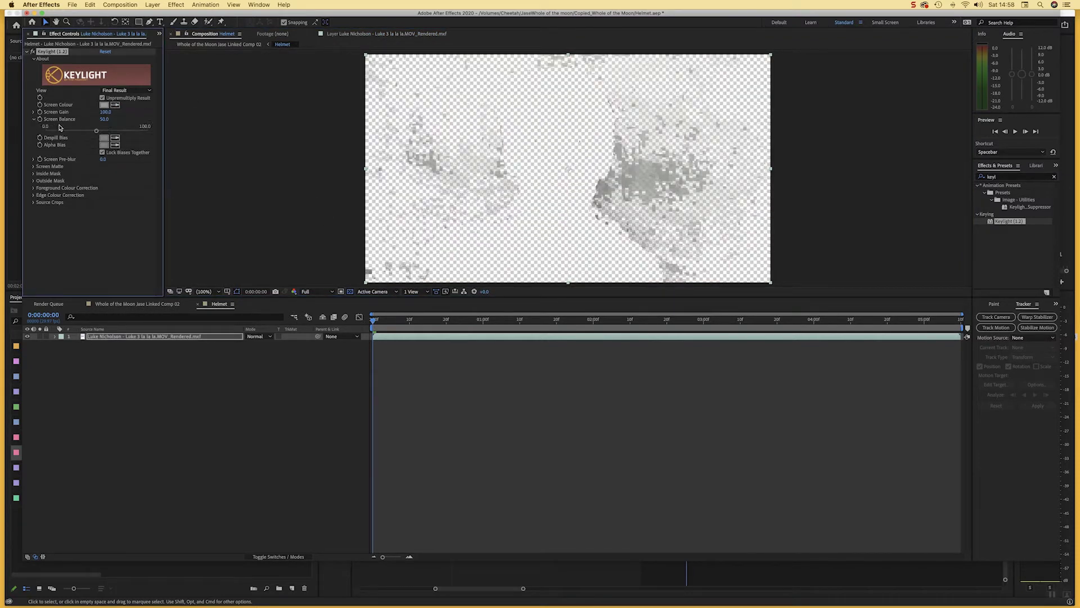
Step: Try keying the wall more cleanly by expanding Keylight's Screen Matte settings and adjusting its clip values
left_click(33, 159)
left_click(33, 177)
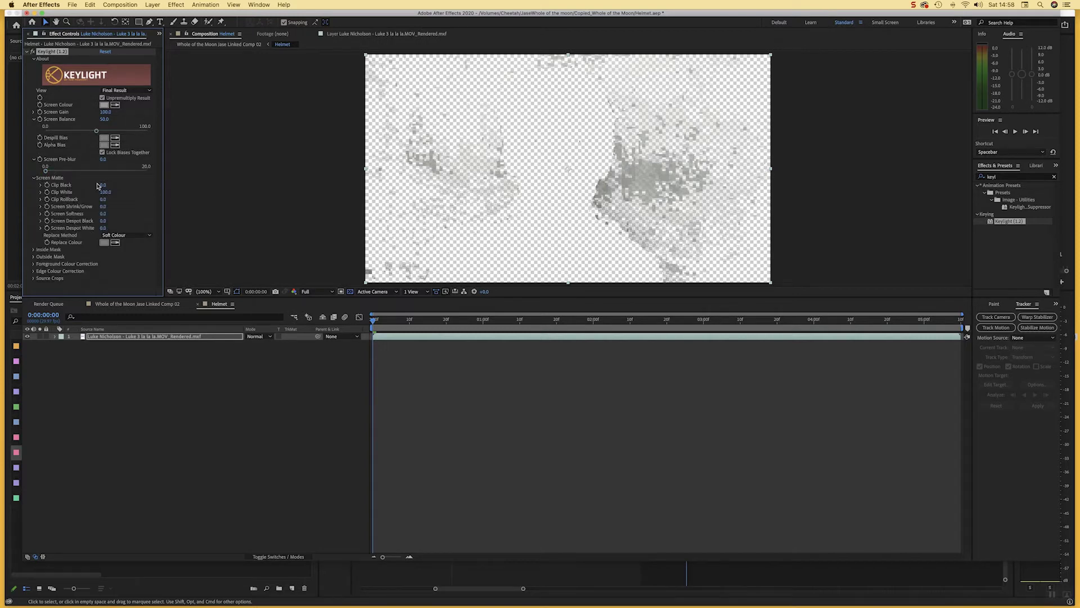
left_click_drag(124, 185, 81, 193)
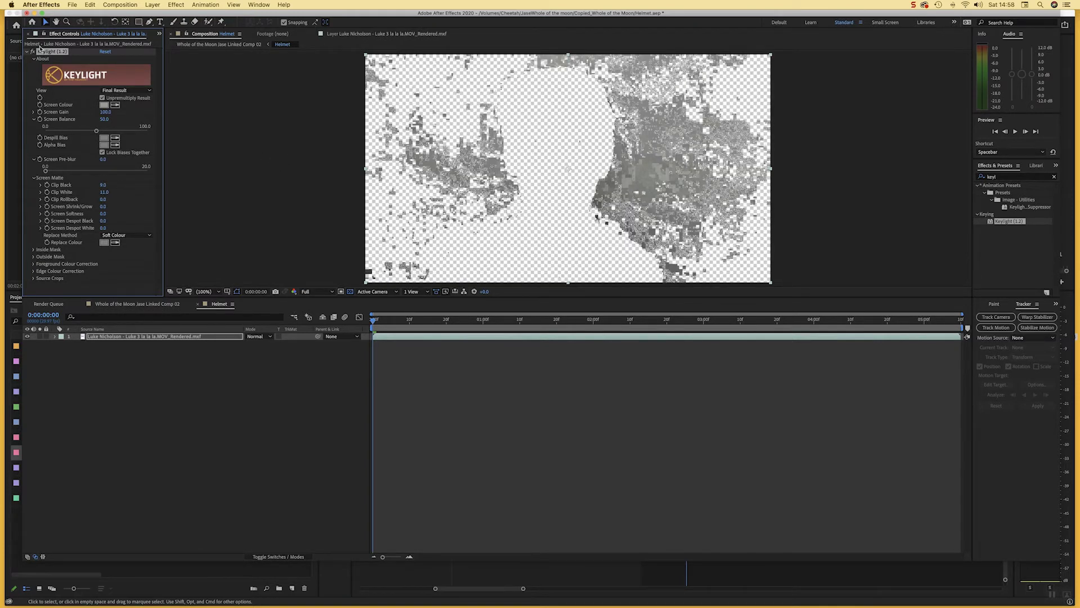
Step: Delete the Keylight effect from the face footage and return to the first frame
key("Delete")
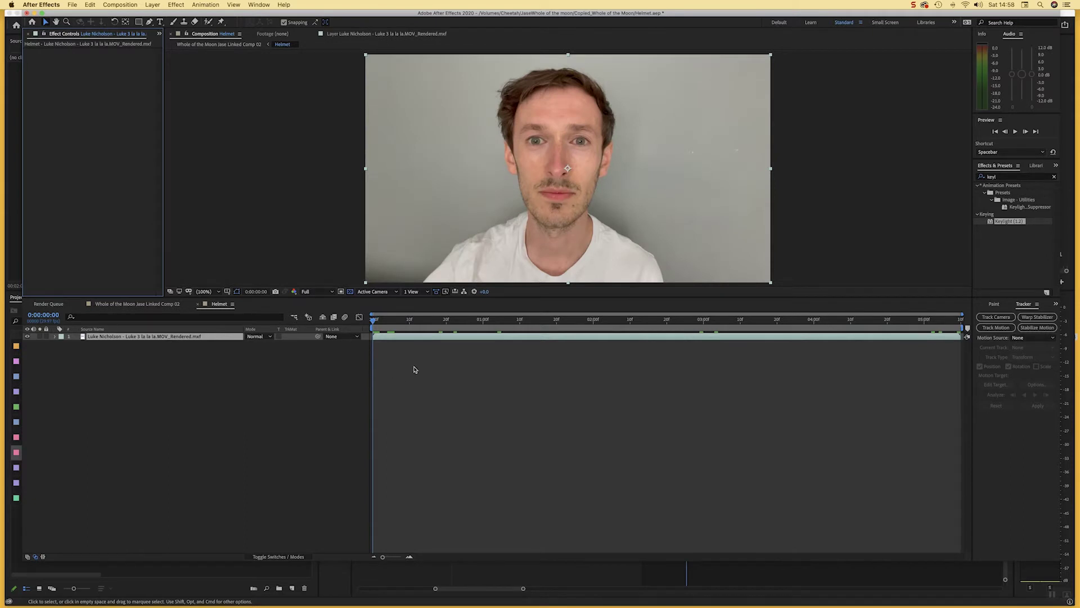
left_click(373, 322)
left_click_drag(408, 321, 372, 320)
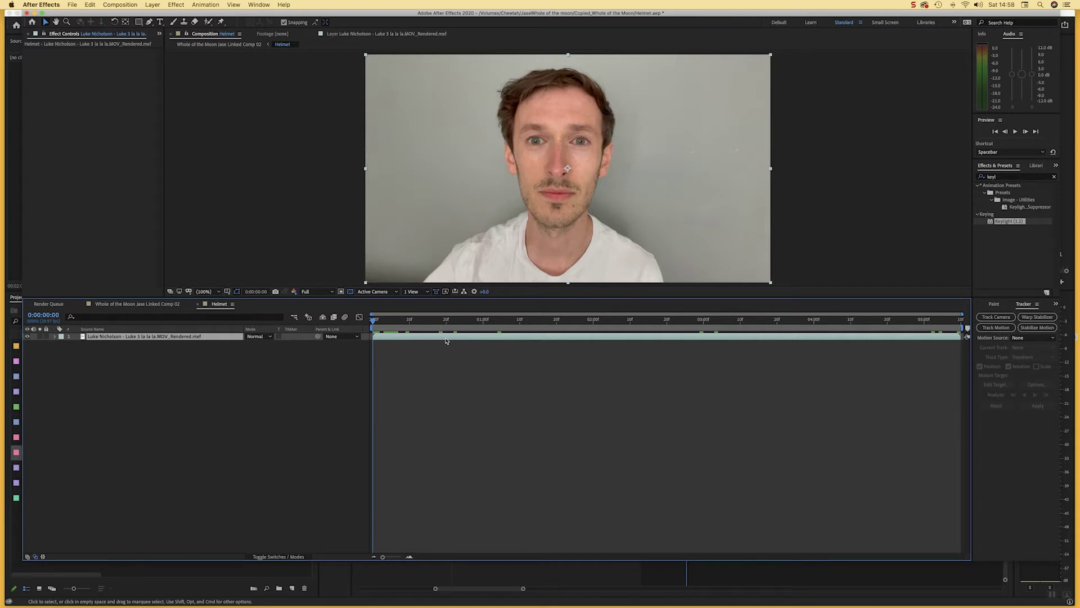
Step: Activate the Roto Brush tool and open the face footage in its layer view for painting
double_click(472, 340)
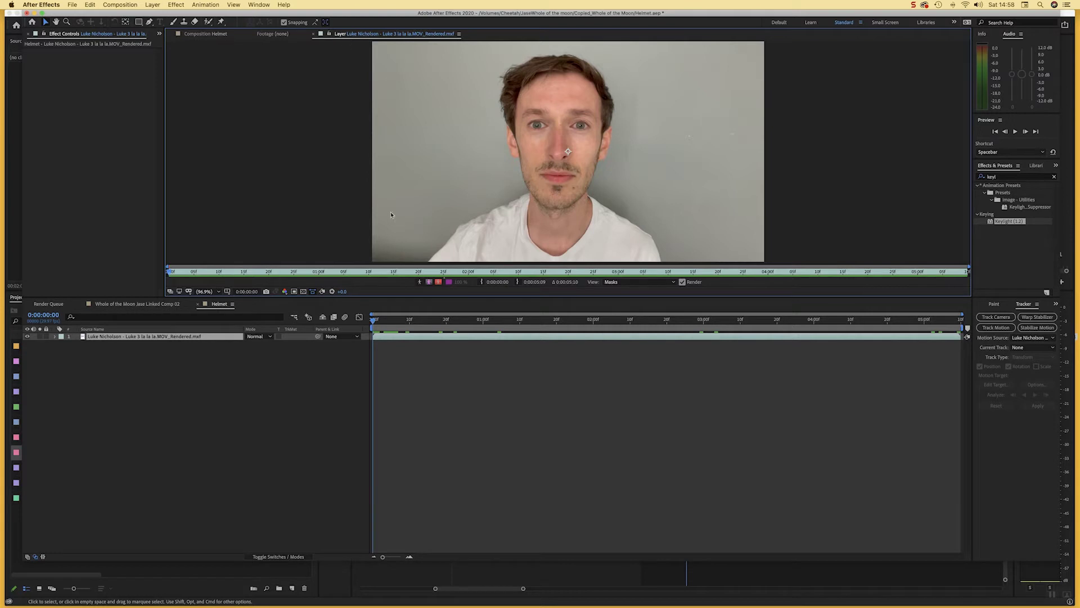
left_click(214, 35)
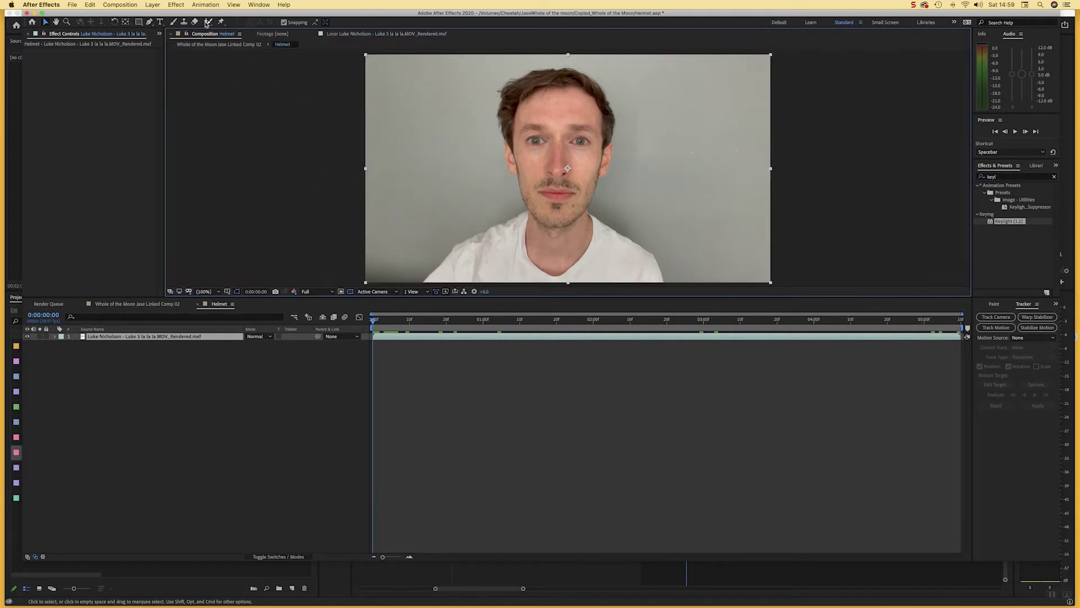
left_click(209, 24)
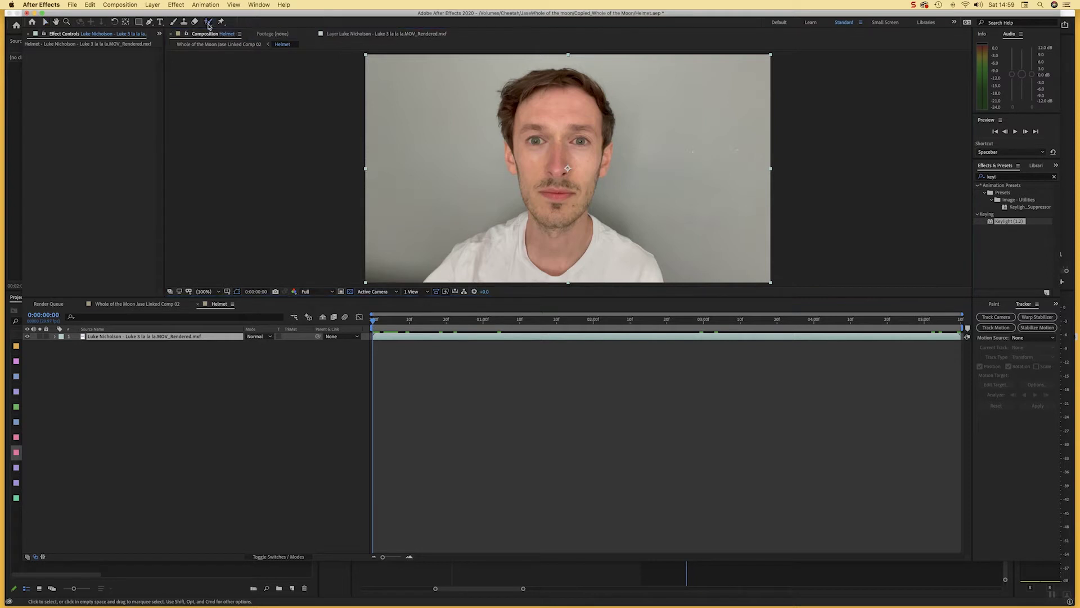
double_click(472, 337)
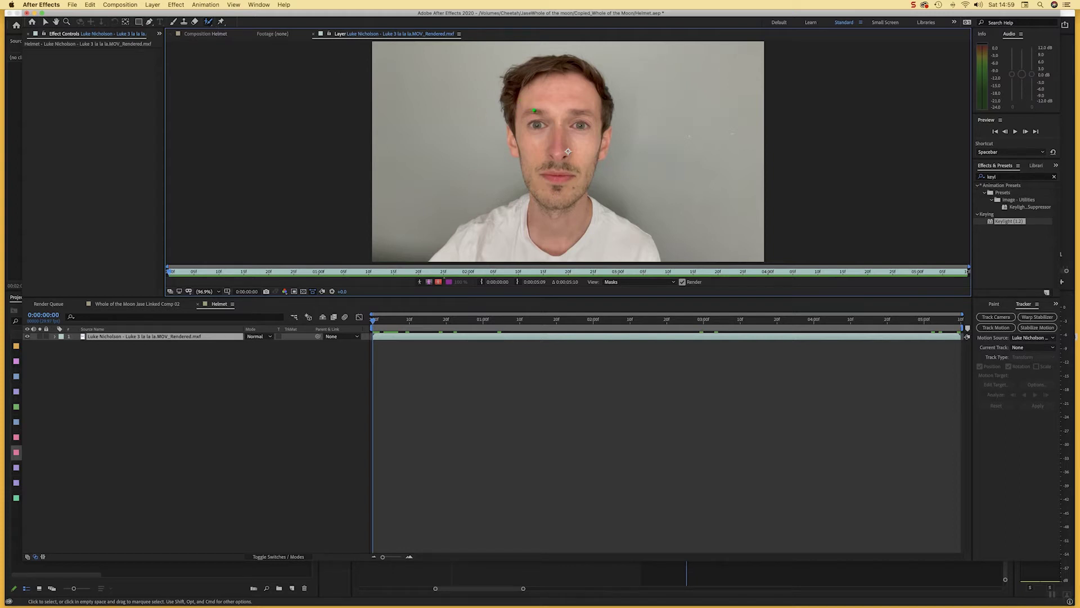
Step: Paint Roto Brush foreground strokes over the hair, face and neck to separate the head from the wall and T-shirt
mouse_move(512, 84)
left_mouse_down()
mouse_move(574, 72)
mouse_move(590, 89)
left_mouse_up()
left_click_drag(584, 141, 582, 218)
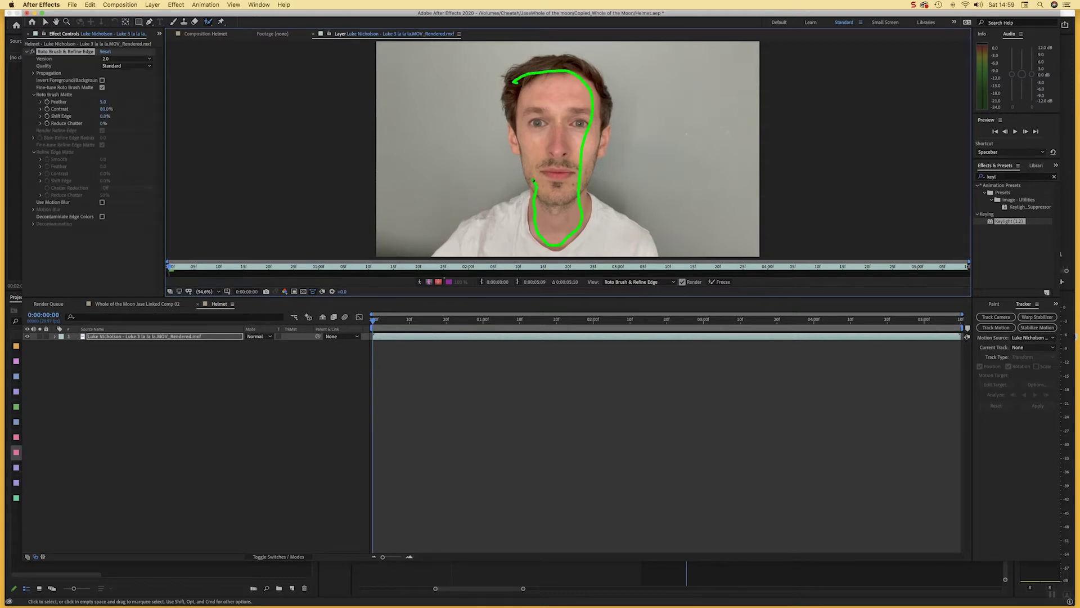
left_click_drag(515, 142, 514, 86)
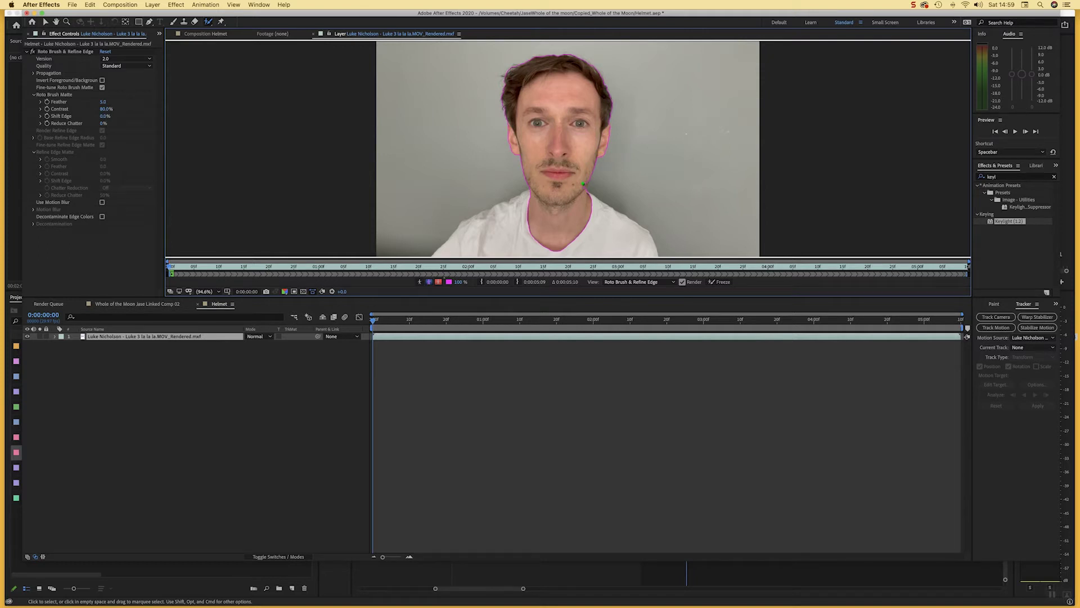
left_click_drag(586, 183, 587, 181)
Step: Show the selection as a red alpha overlay, touch up the top hair edges, and switch back to the alpha boundary view
left_click(438, 282)
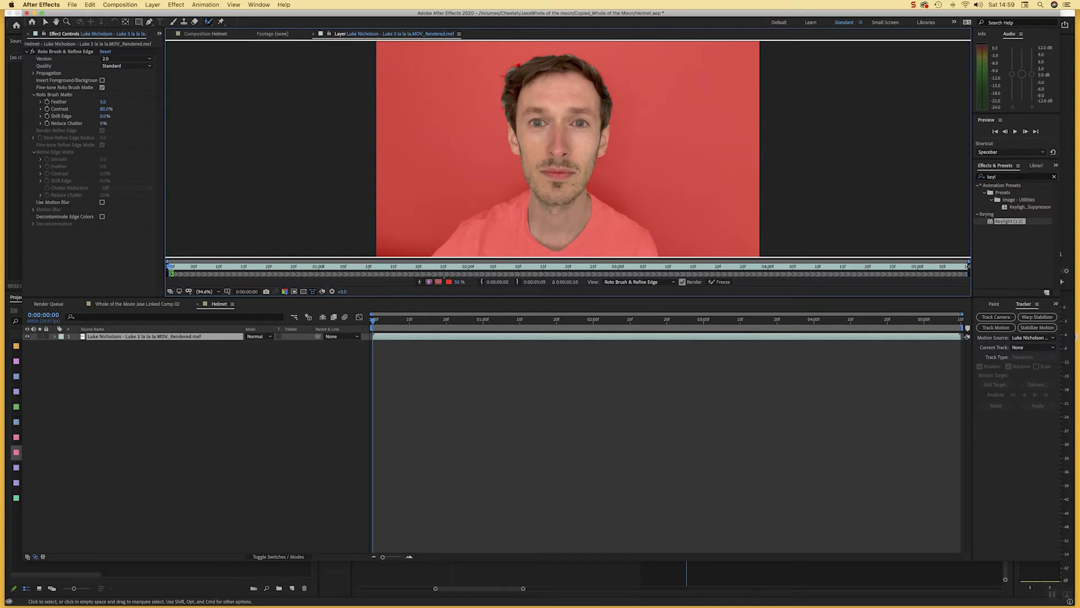
left_click_drag(507, 71, 520, 66)
left_click_drag(562, 53, 574, 55)
left_click(429, 281)
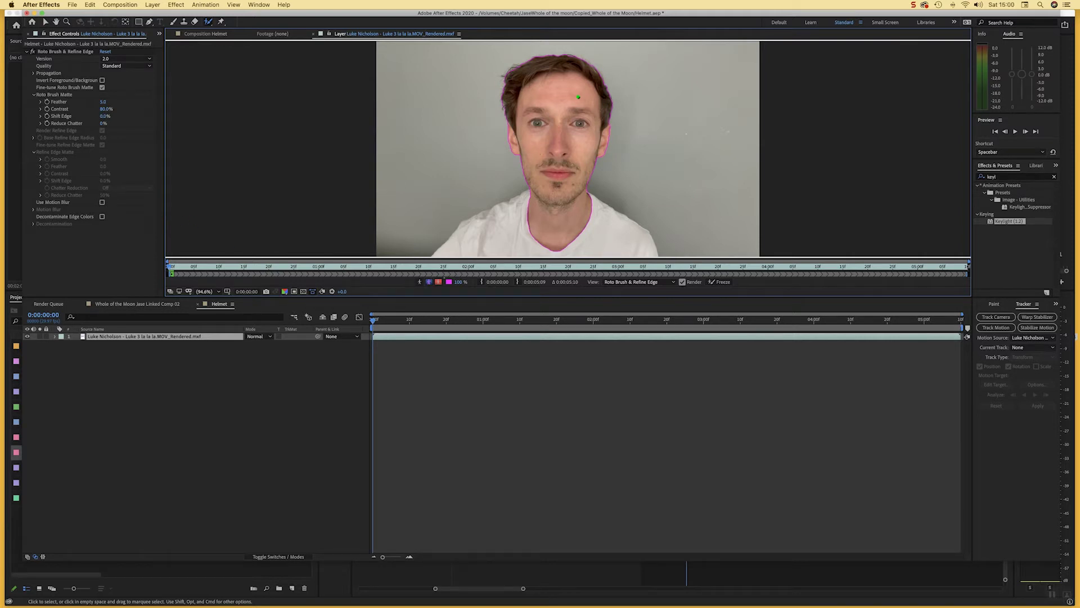
Step: Propagate the Roto Brush selection through the clip, check the cutout in the Helmet composition and return to the first frame
left_click(1016, 132)
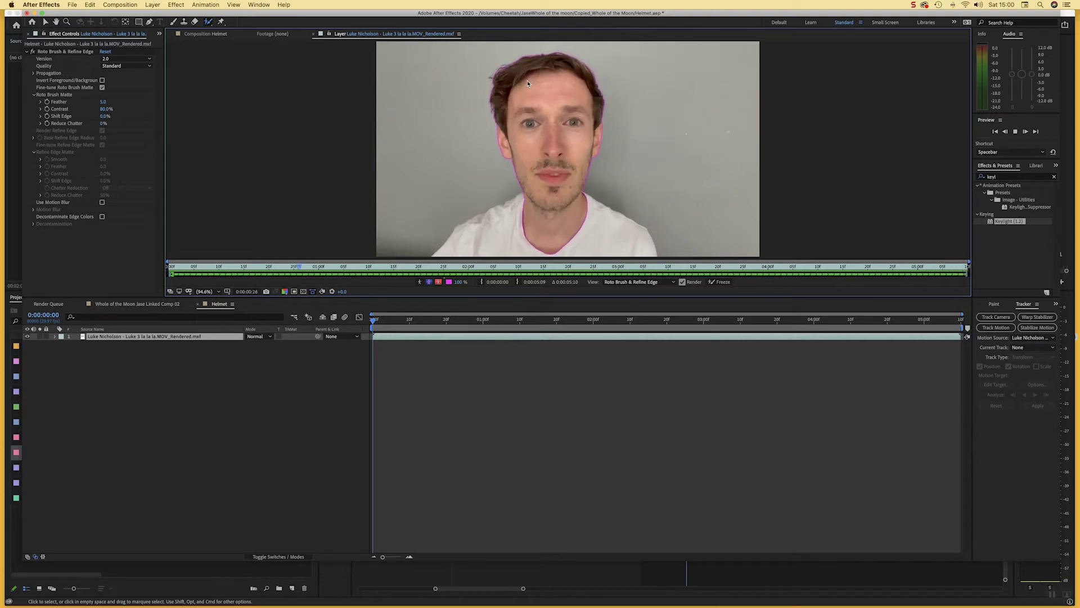
left_click(207, 35)
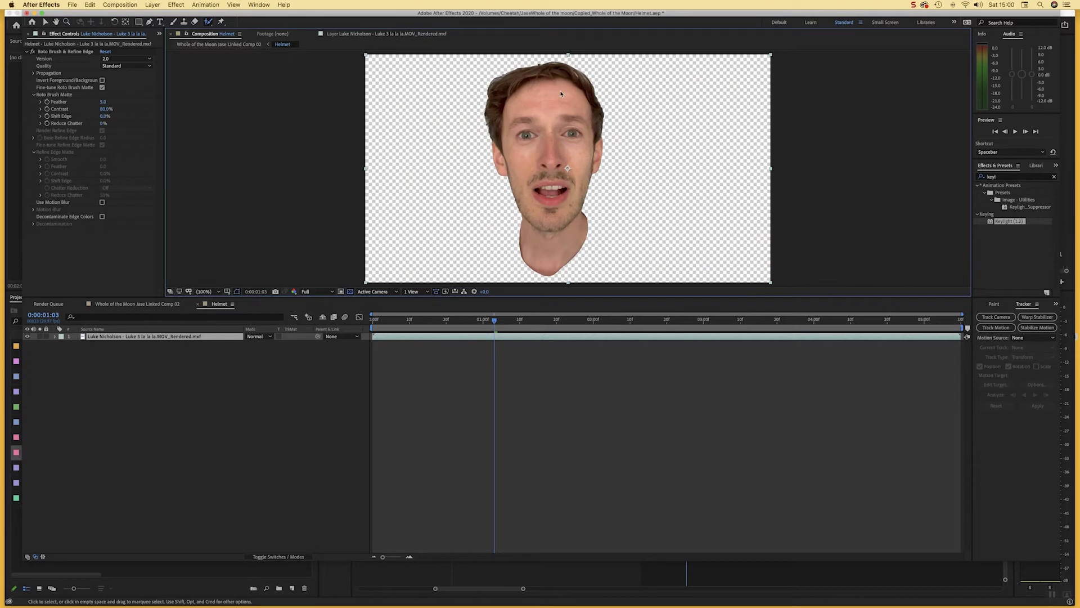
left_click_drag(495, 320, 349, 347)
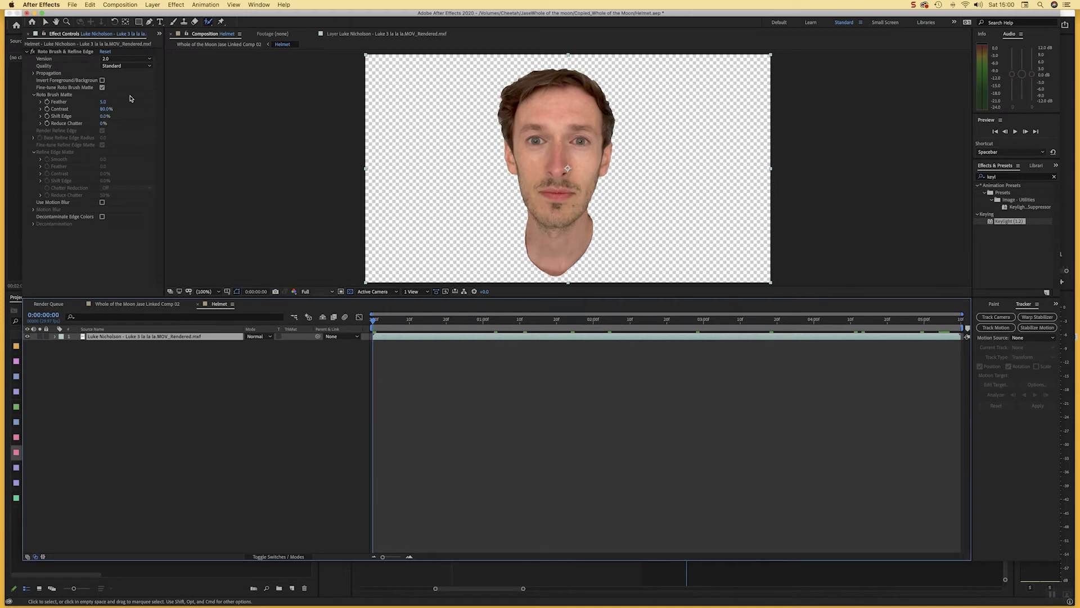
Step: Set the Roto Brush Matte Feather to 8.8 and Shift Edge to -39.1%, then scrub through the cutout to check its edges
left_click(40, 102)
left_click_drag(101, 114, 124, 115)
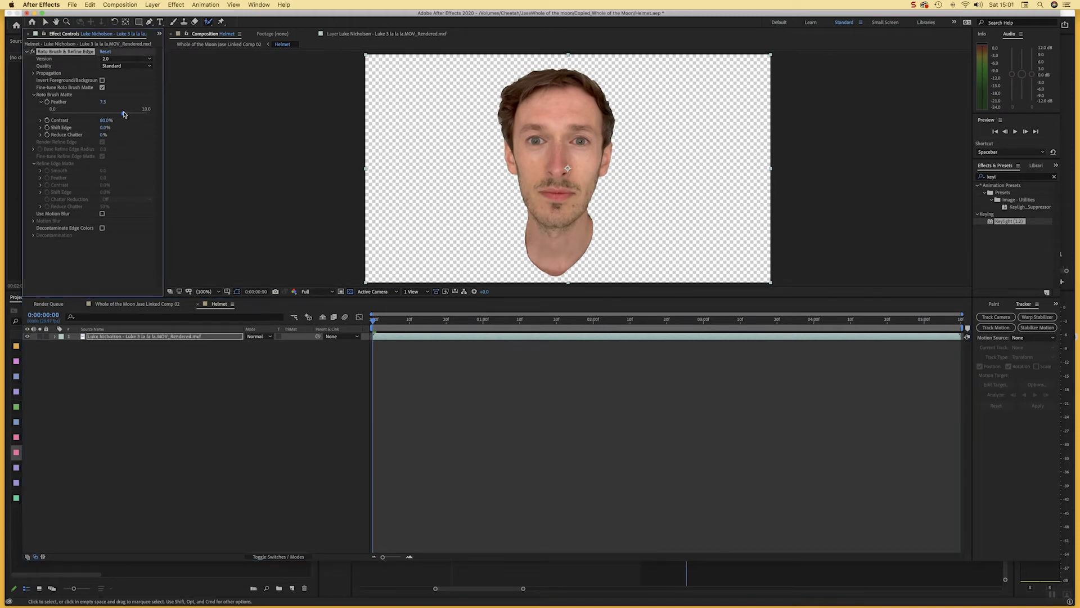
left_click(40, 128)
left_click_drag(98, 140, 83, 142)
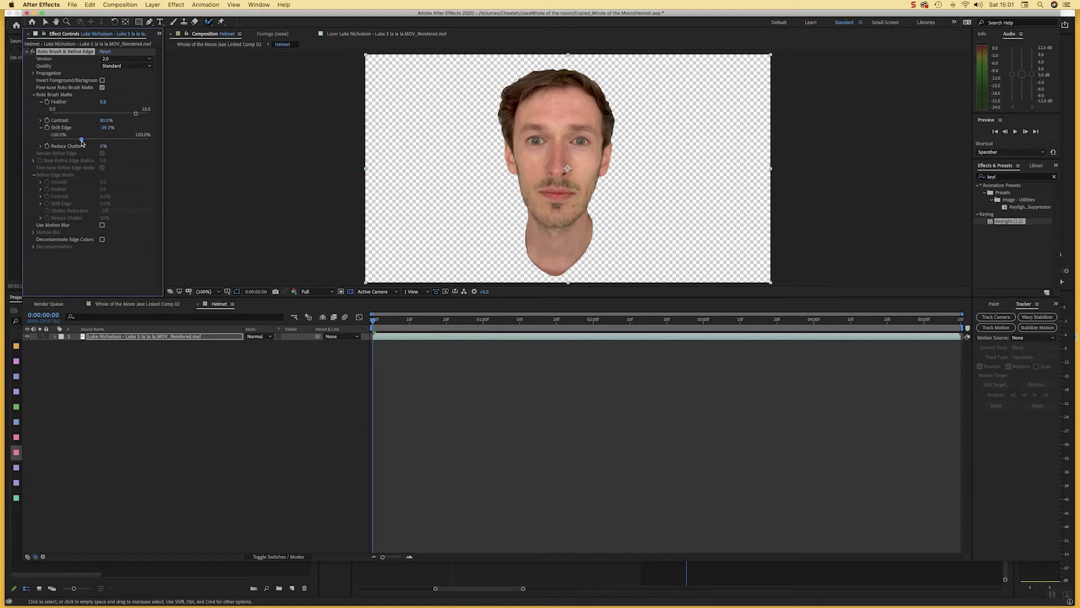
left_click_drag(453, 324, 355, 319)
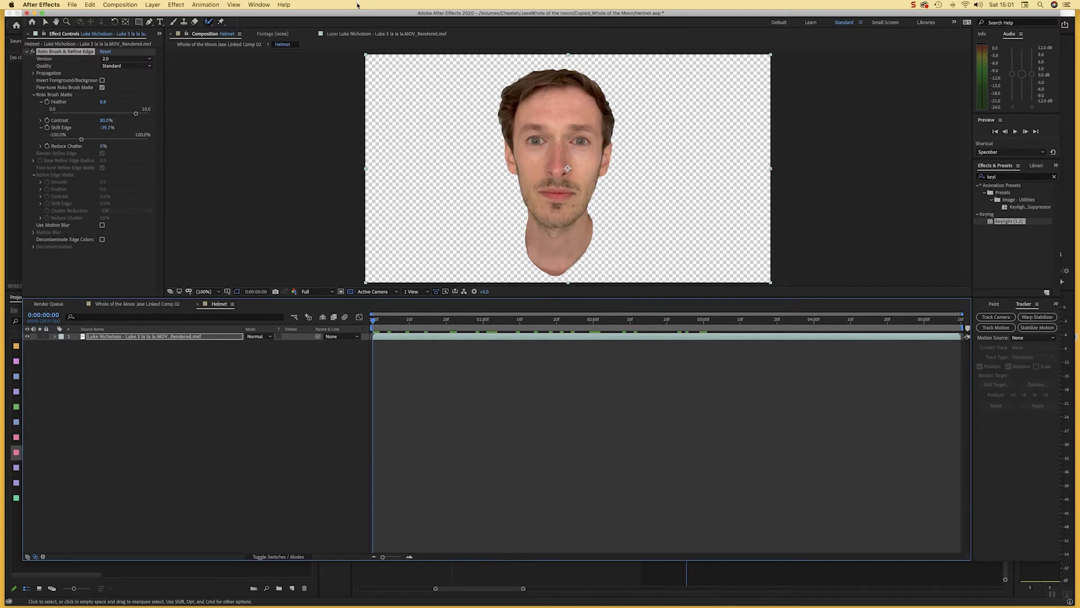
Step: Freeze the Roto Brush propagation in the footage's layer view and check the cutout in the Helmet composition
left_click(366, 35)
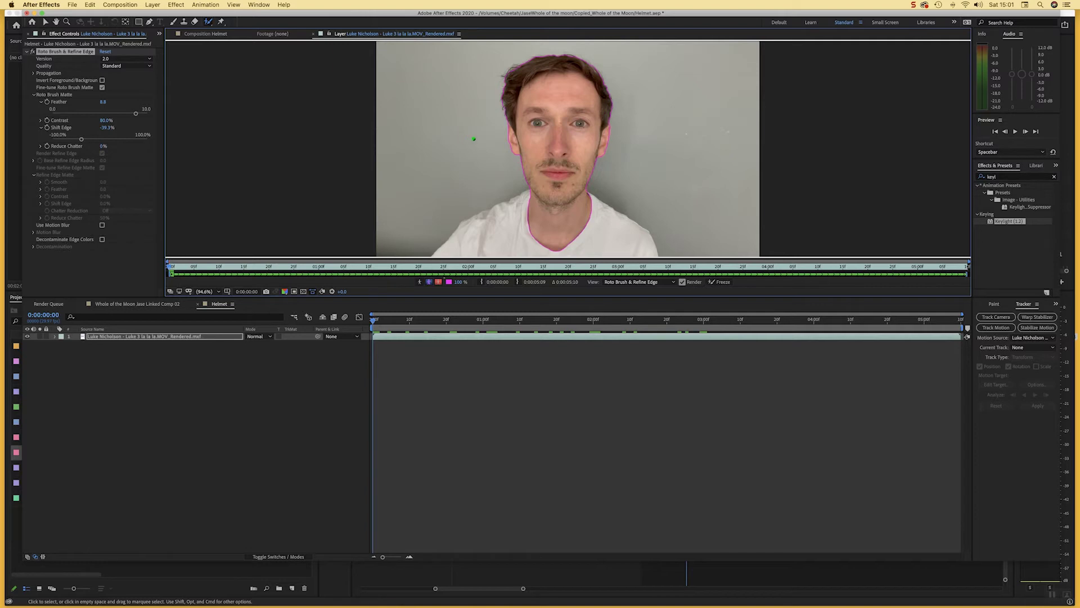
left_click(727, 285)
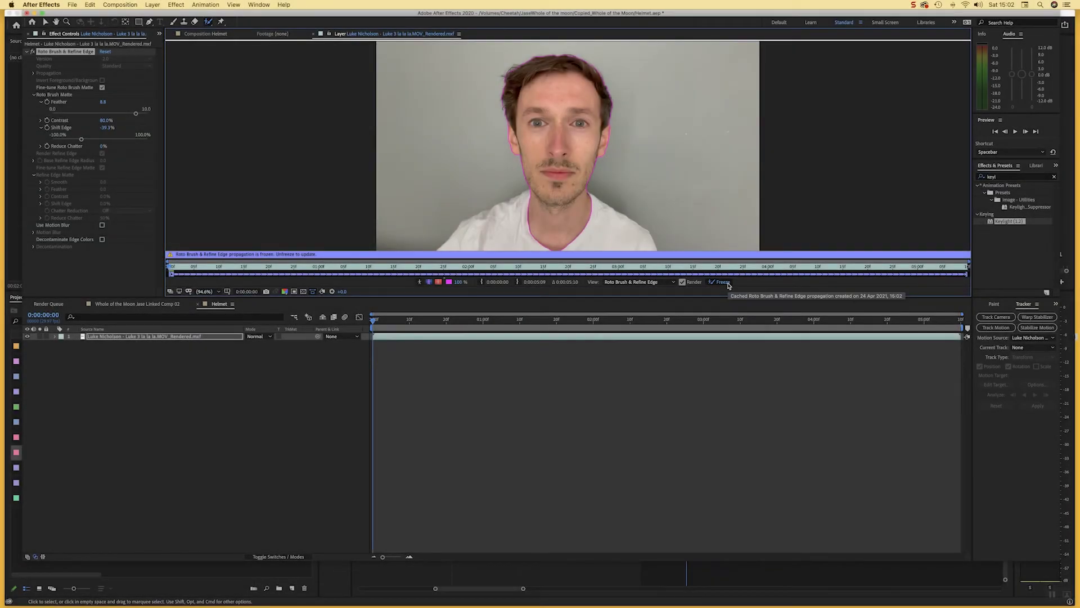
left_click(211, 35)
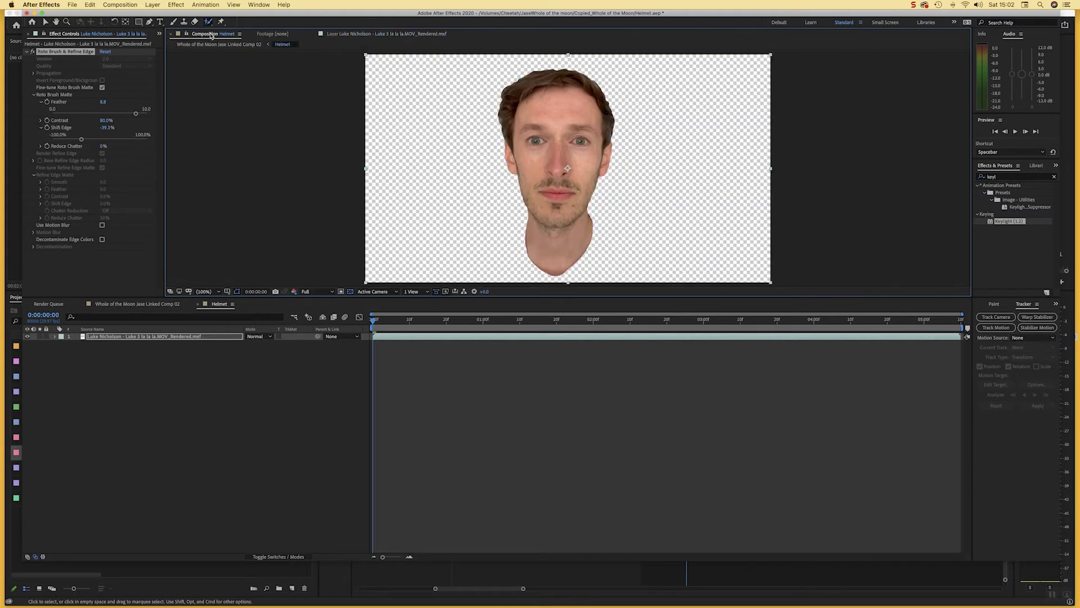
left_click_drag(398, 320, 320, 307)
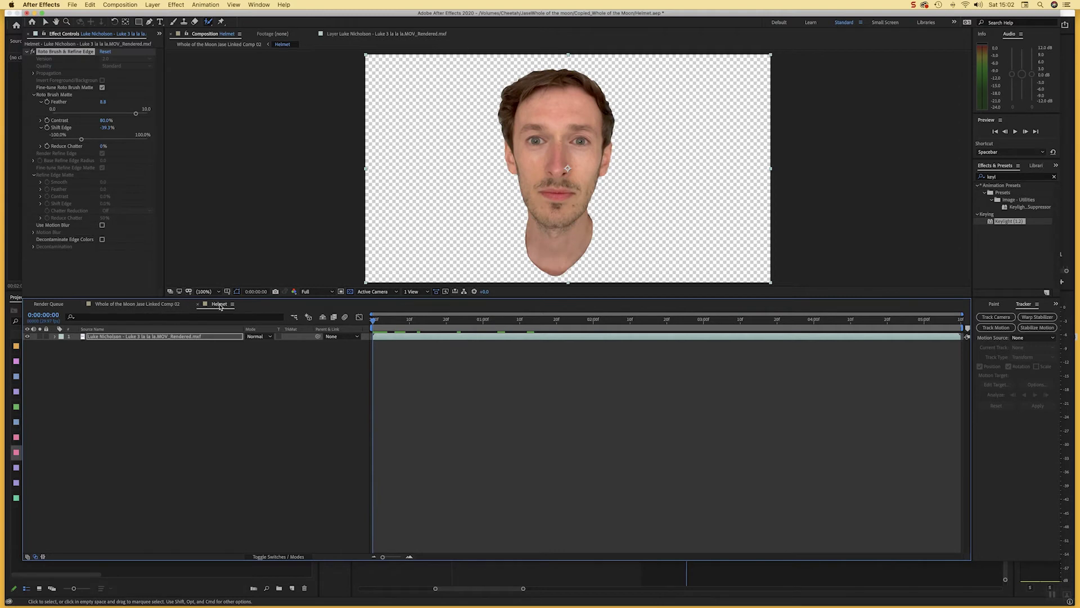
Step: Preview the face inside the astronaut helmet in the Whole of the Moon Jase Linked Comp 02 composition
left_click(139, 304)
key("space")
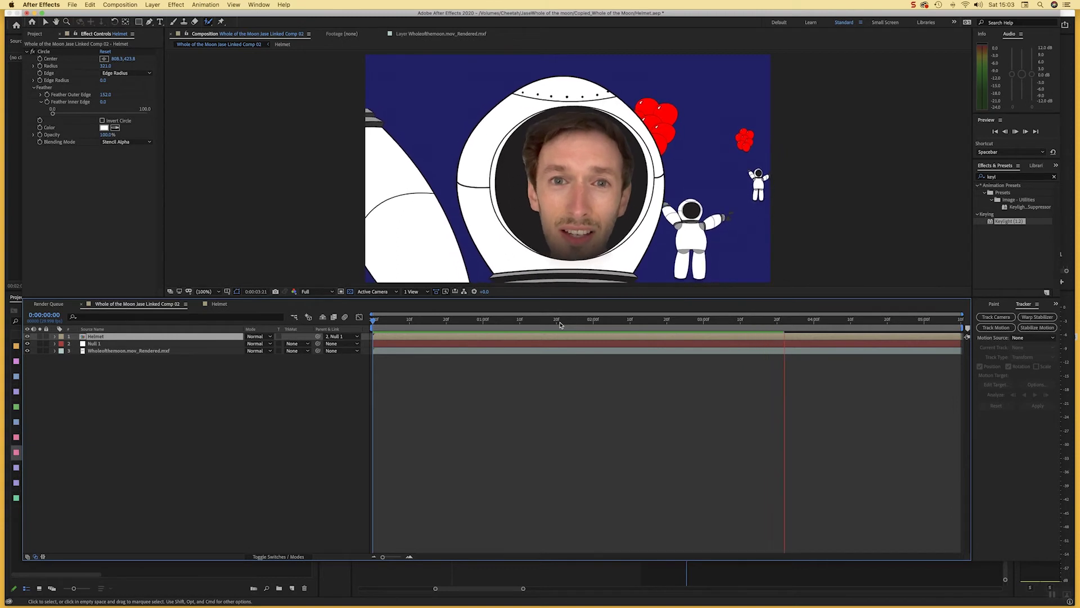
key("space")
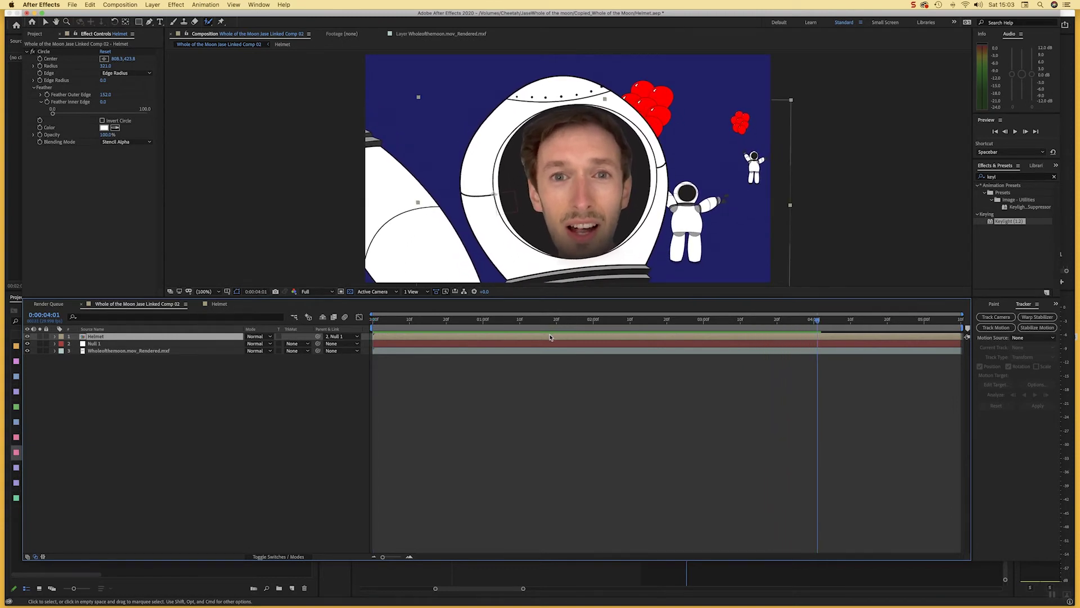
Step: Set the Circle effect's Feather Outer Edge to 54 and Radius to 359, preview the result and return to the start
left_click_drag(107, 95, 100, 95)
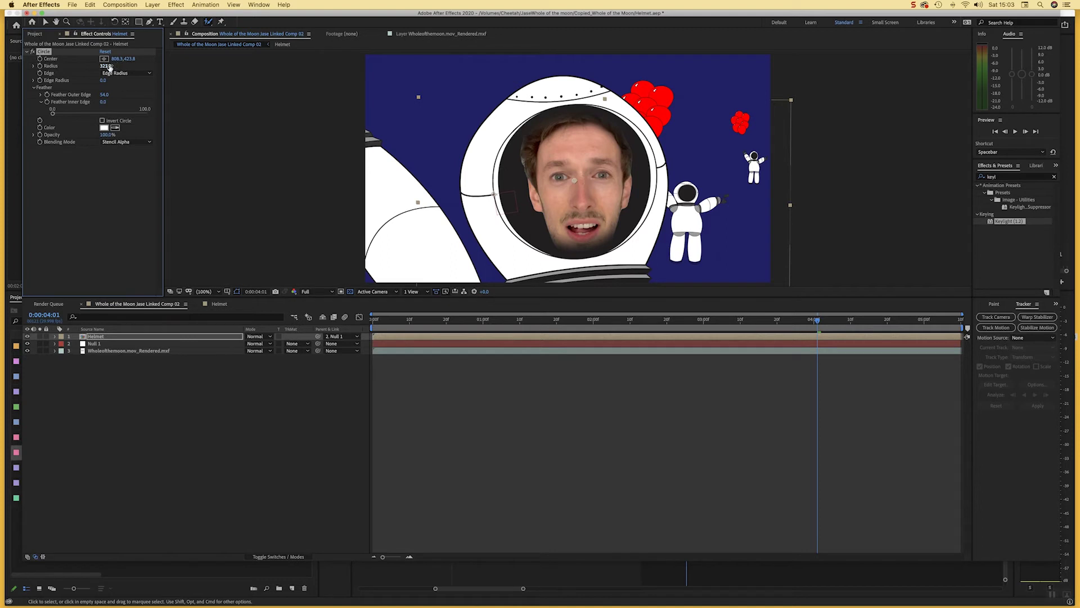
left_click_drag(106, 65, 125, 66)
key("space")
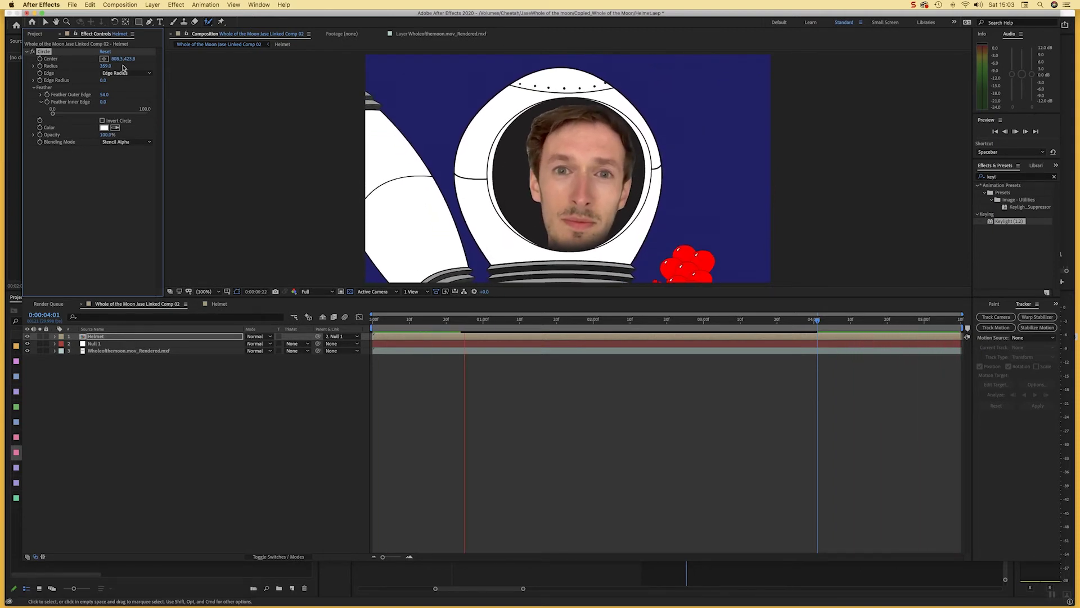
key("space")
left_click_drag(385, 322, 362, 331)
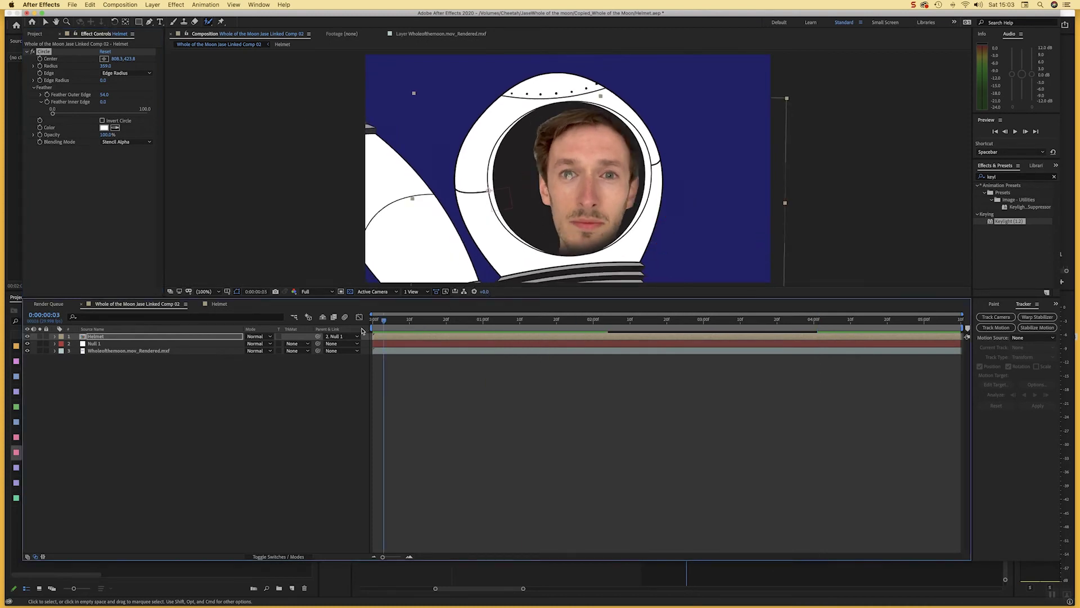
double_click(404, 340)
left_click(207, 292)
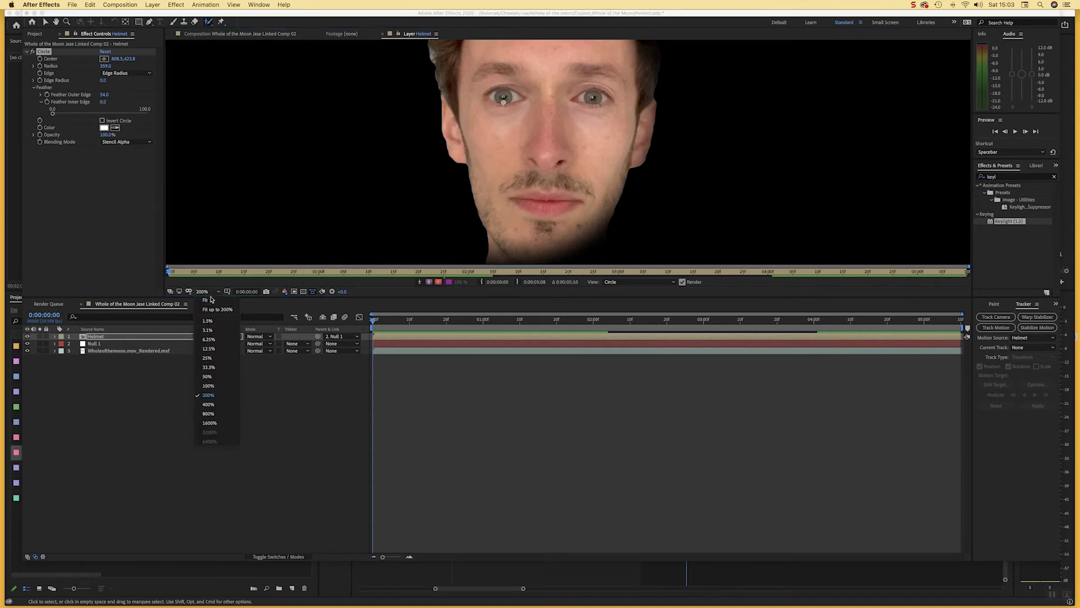
left_click(210, 302)
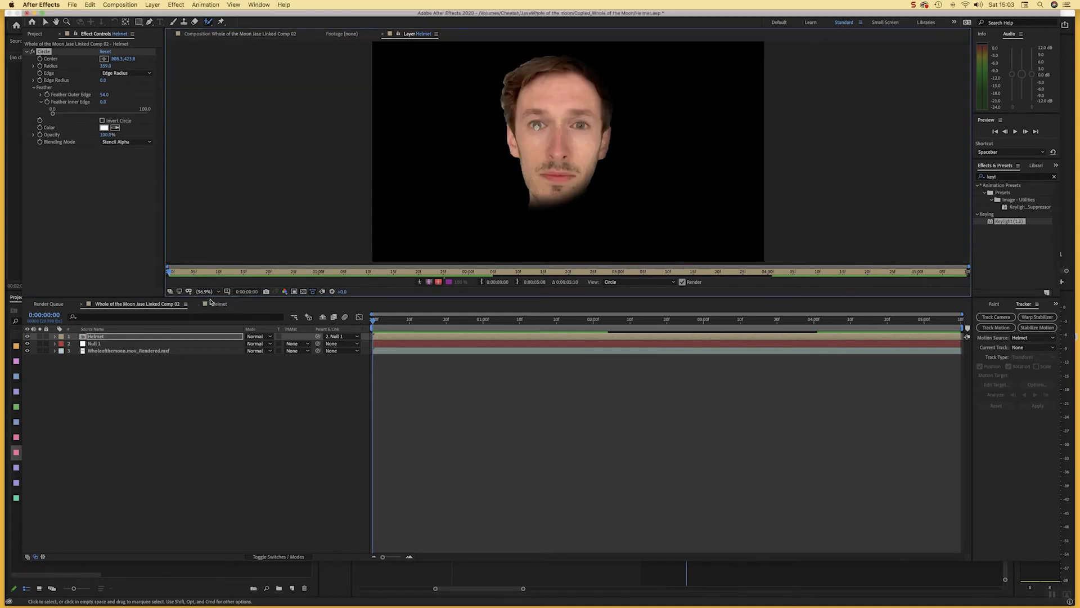
left_click(447, 406)
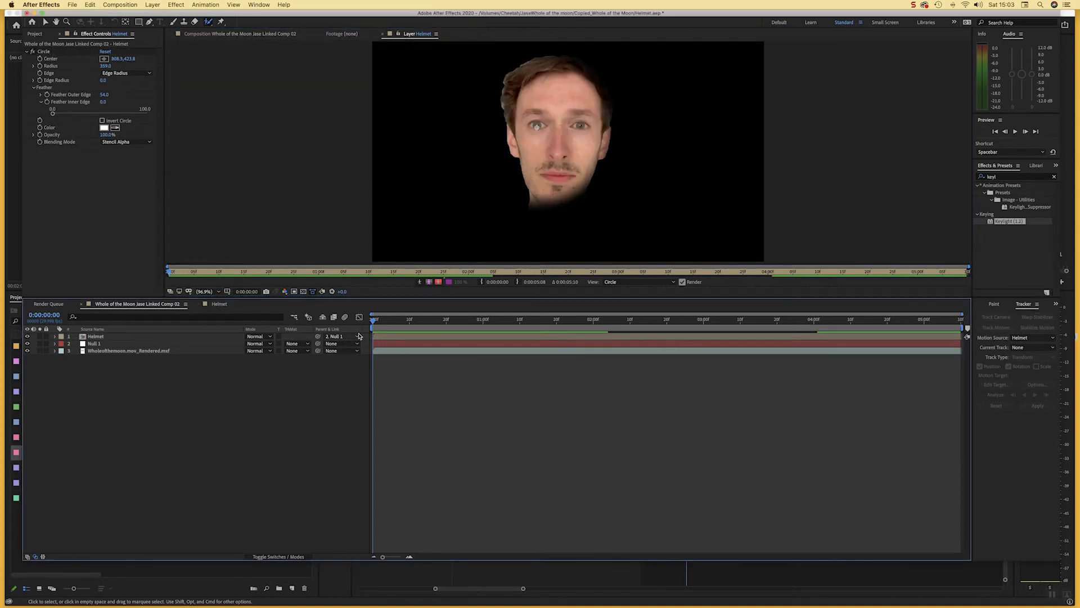
left_click(385, 337)
double_click(384, 340)
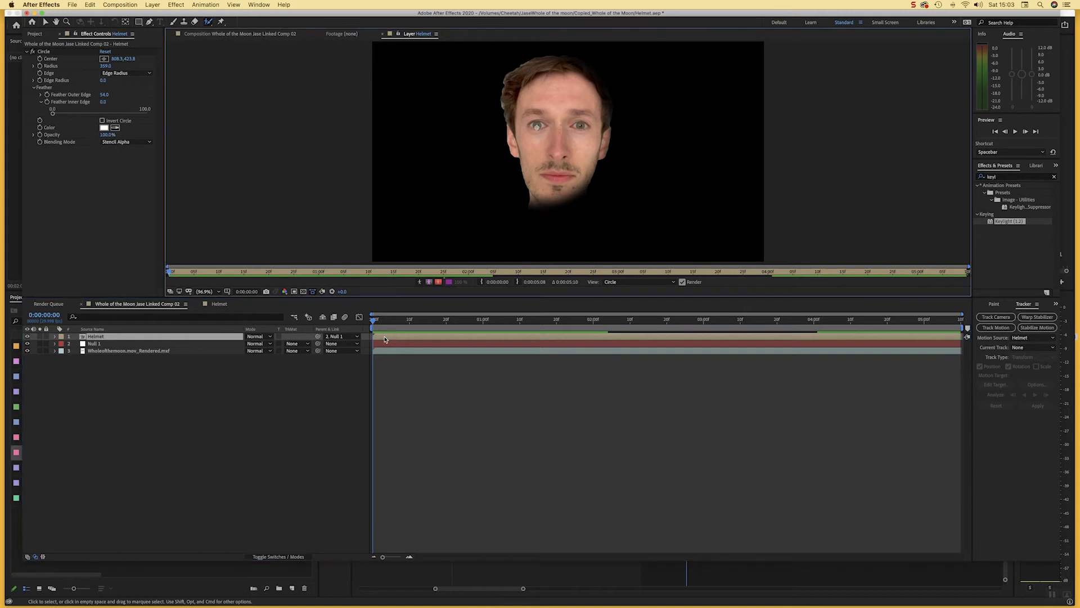
left_click(383, 34)
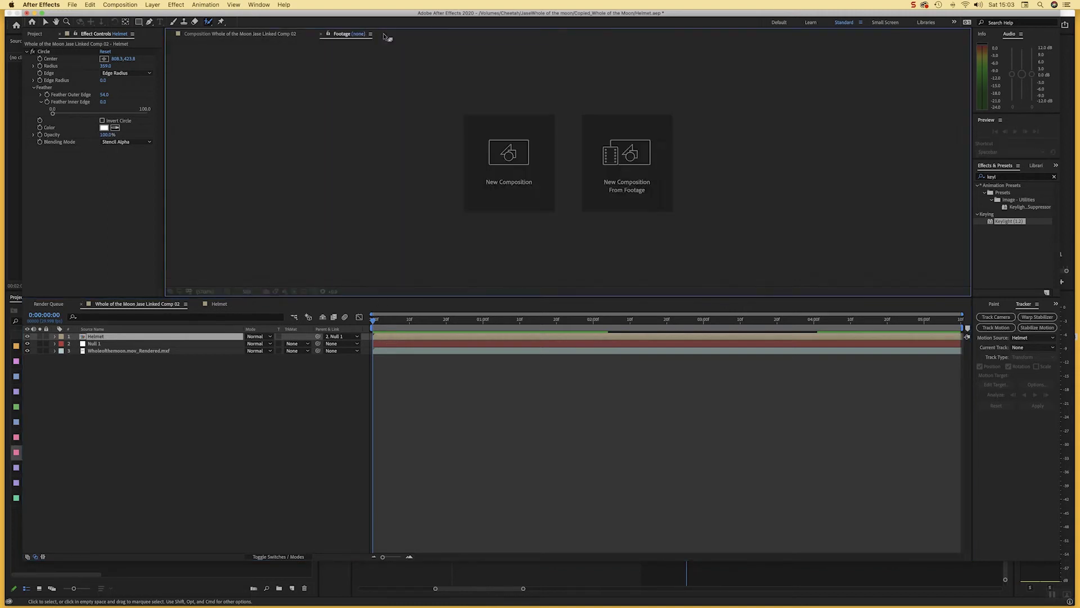
Step: Open the Helmet pre-composition, scrub through the cutout, return to the first frame and deselect the footage layer
left_click(60, 34)
left_click(474, 375)
left_click(477, 339)
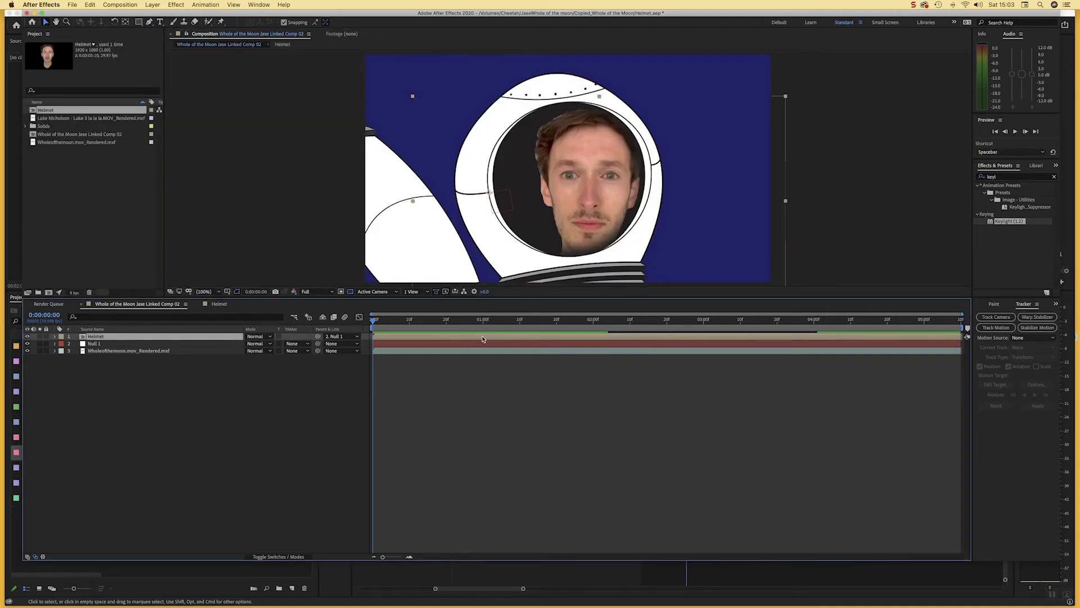
double_click(479, 339)
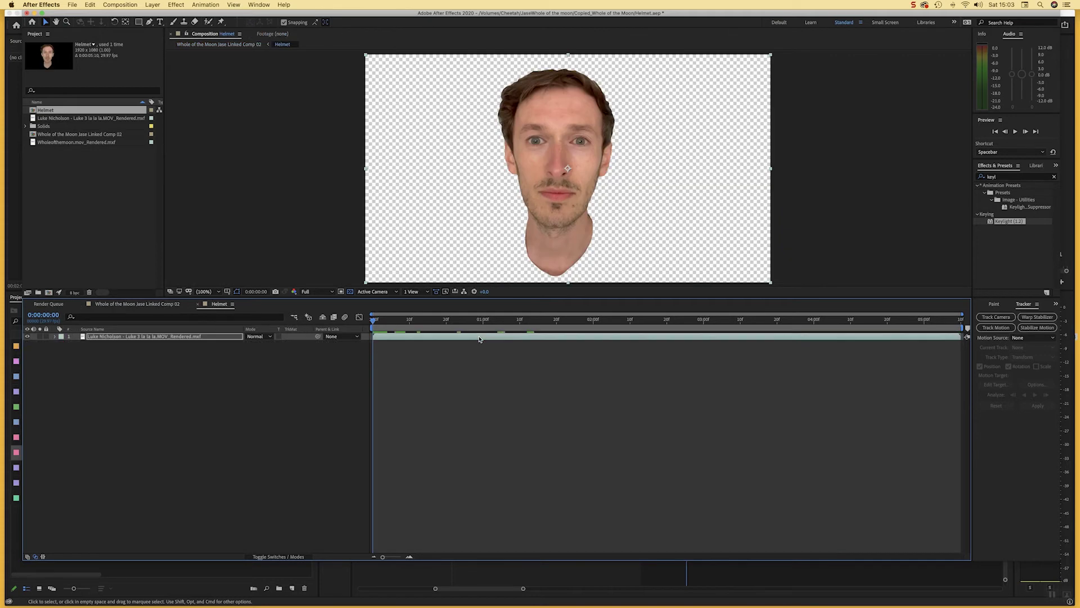
left_click_drag(509, 319, 359, 321)
left_click(480, 380)
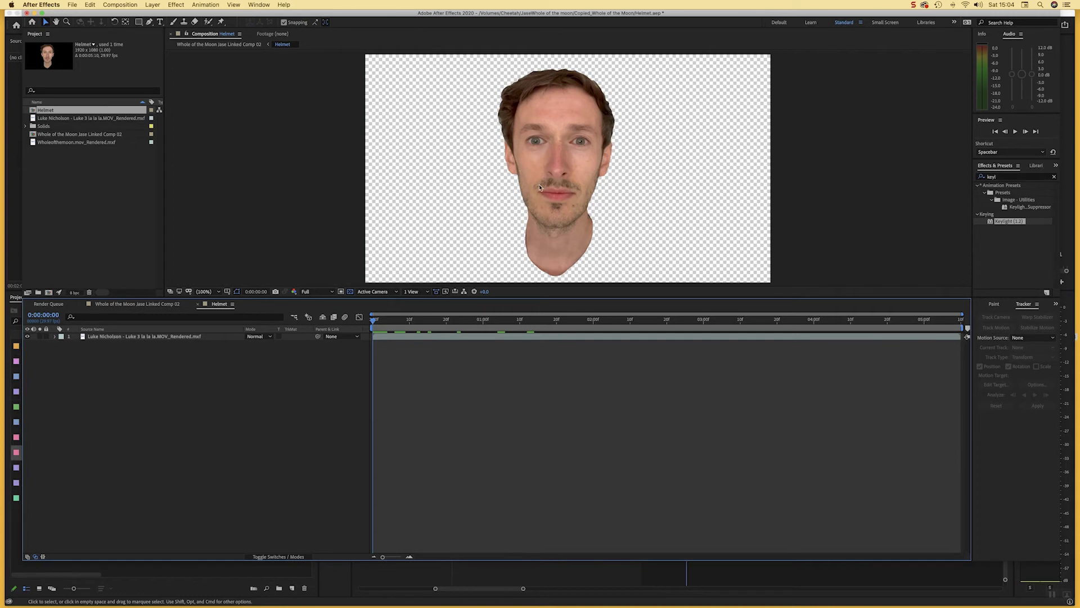
Step: Add a black comp-size solid to the Helmet composition and place it beneath the face footage layer
left_click(451, 337)
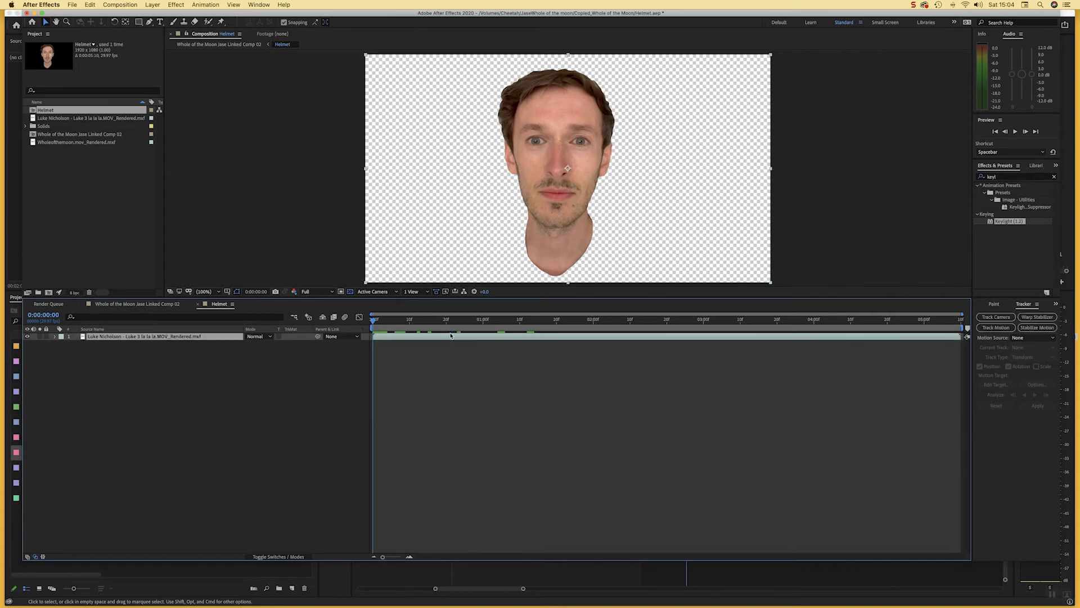
left_click(152, 4)
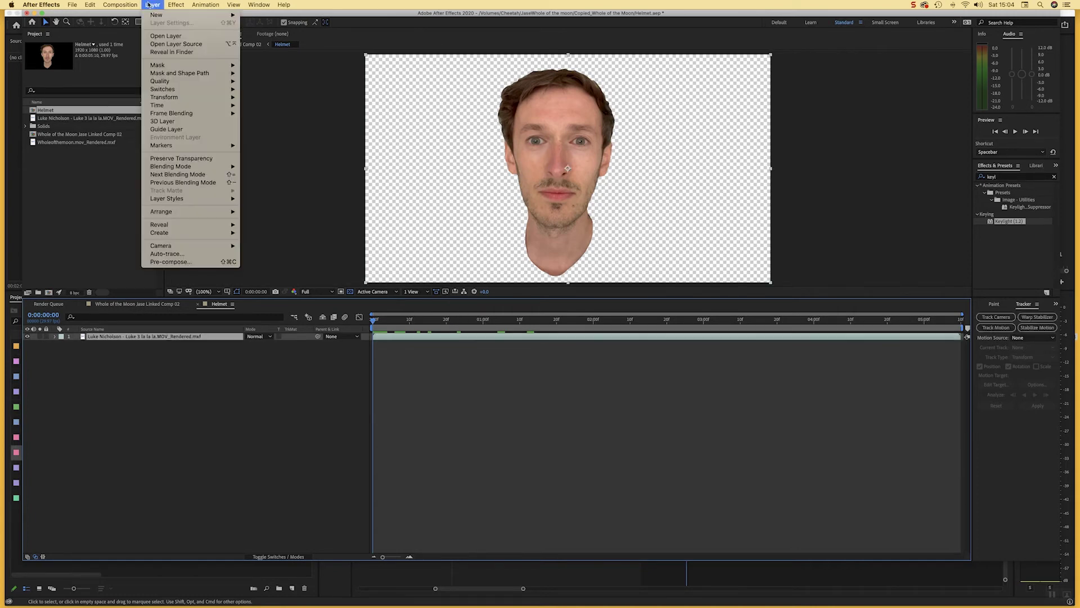
mouse_move(192, 16)
left_click(257, 25)
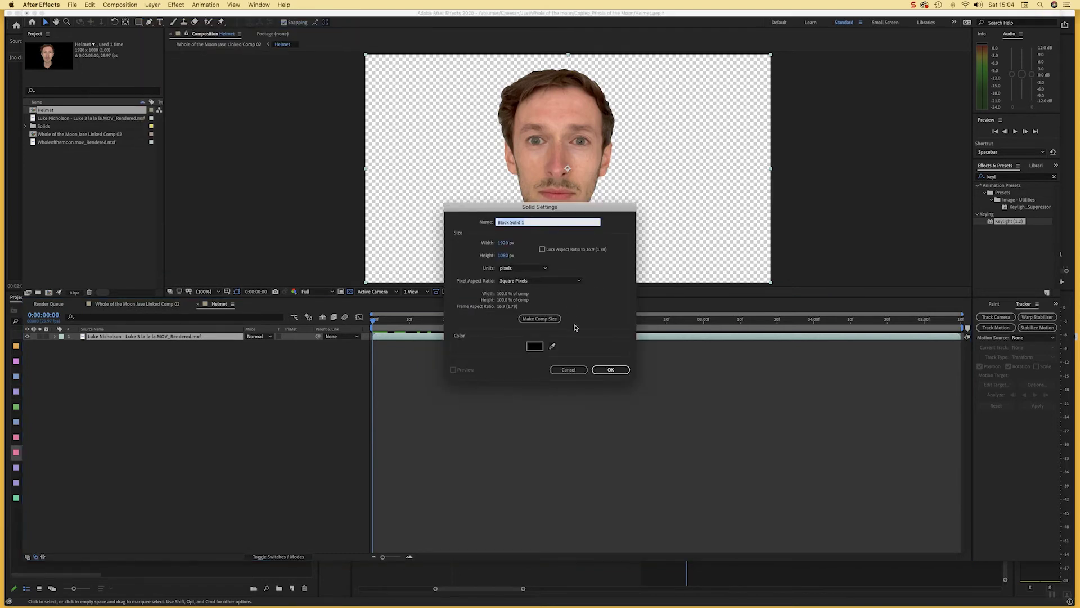
left_click(610, 370)
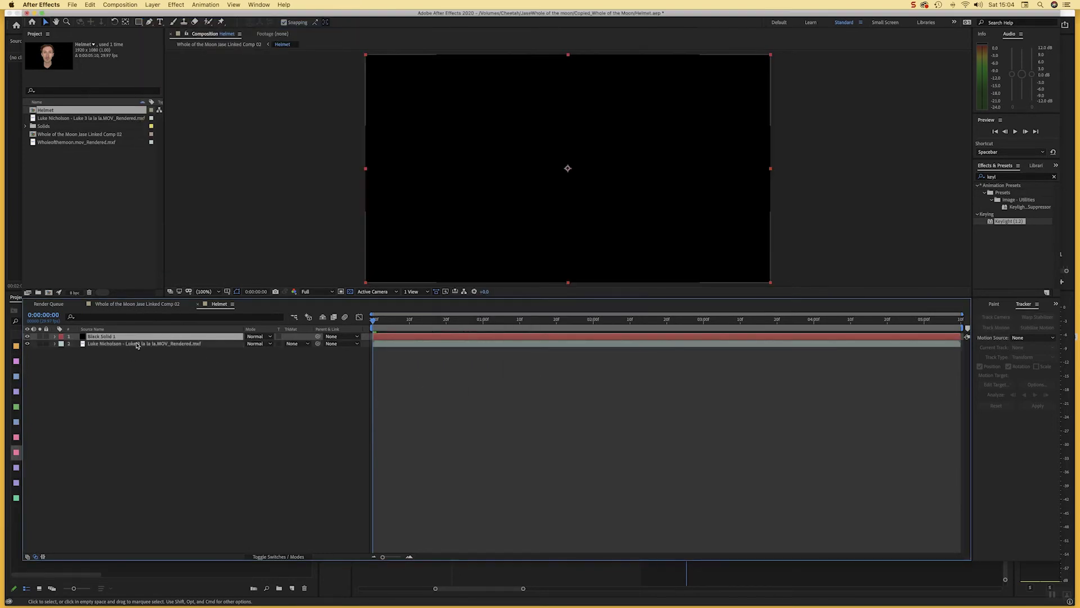
left_click_drag(139, 339, 145, 355)
left_click(490, 412)
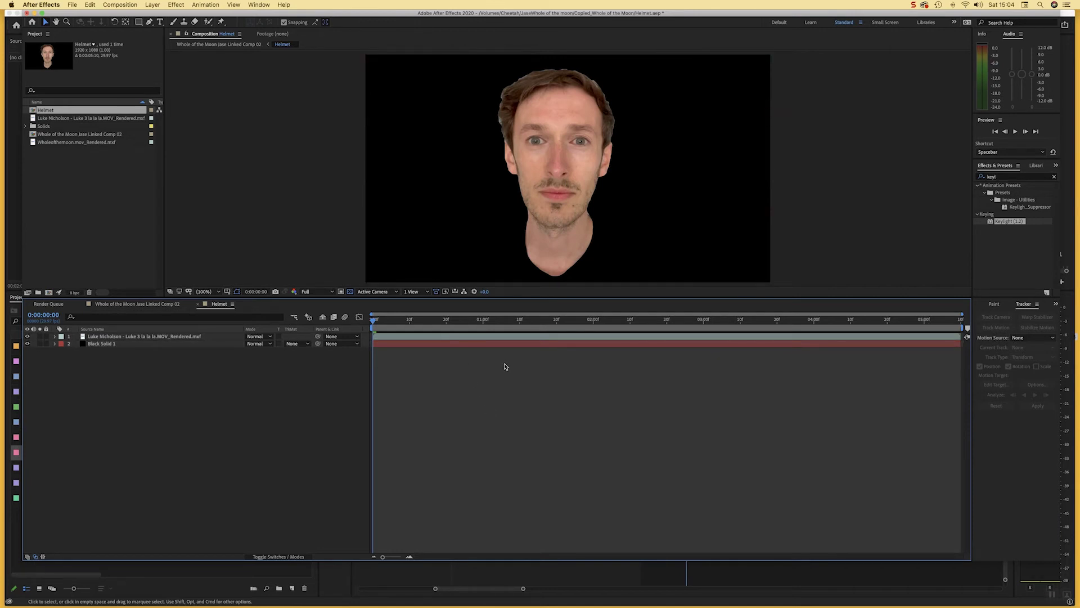
Step: Create a second black comp-size solid named Stars above the face footage
left_click(150, 4)
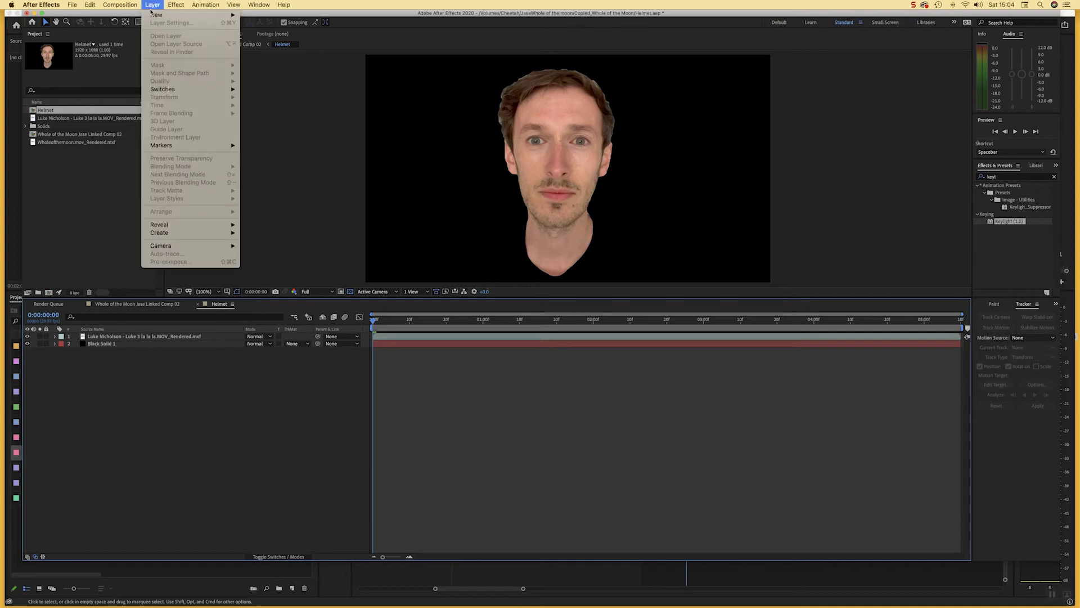
mouse_move(152, 14)
left_click(259, 24)
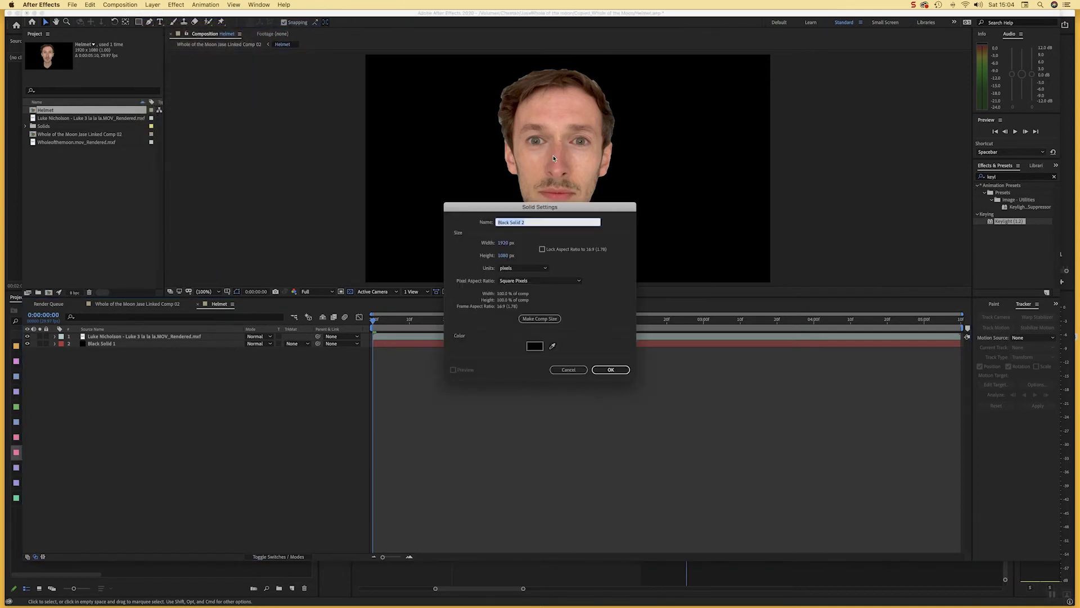
type("S")
left_click(611, 370)
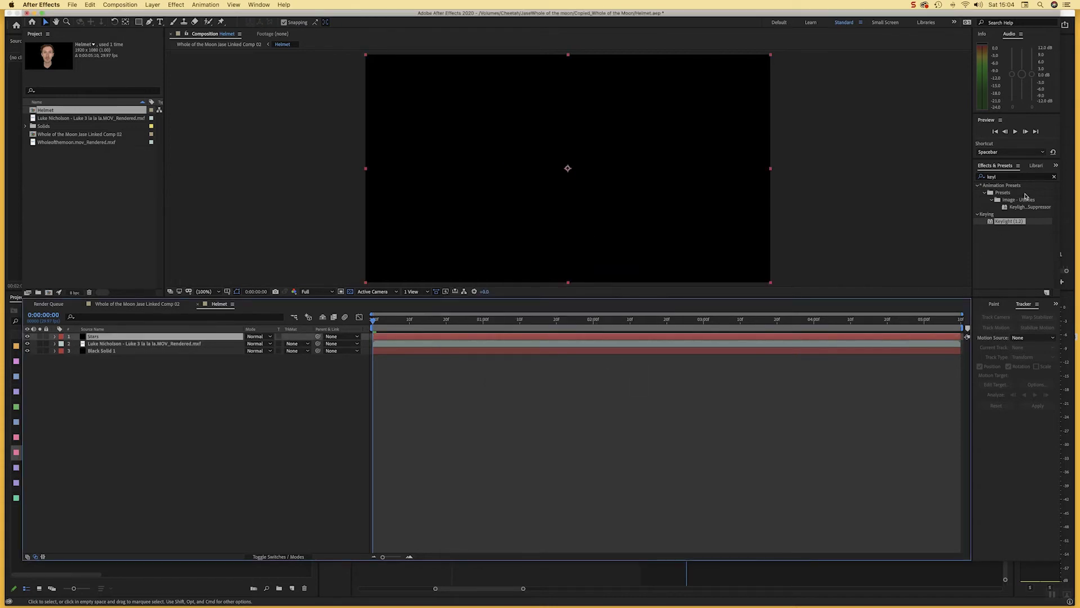
Step: Find the CC Star Burst effect, apply it to the Stars layer and expand its Blend w. Original setting
left_click(994, 178)
type("star b")
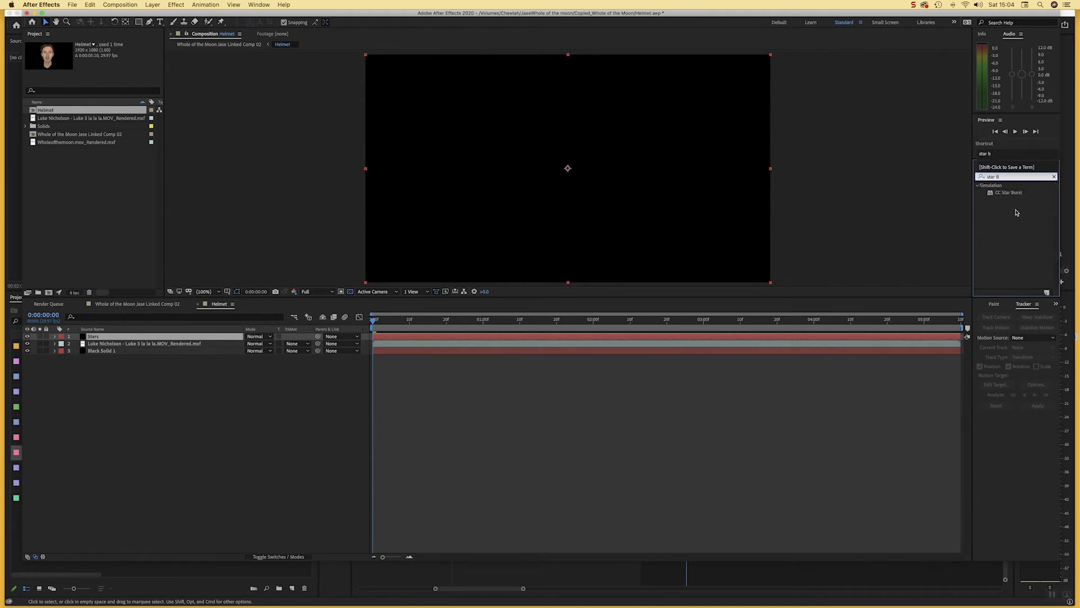
left_click_drag(1010, 194, 706, 339)
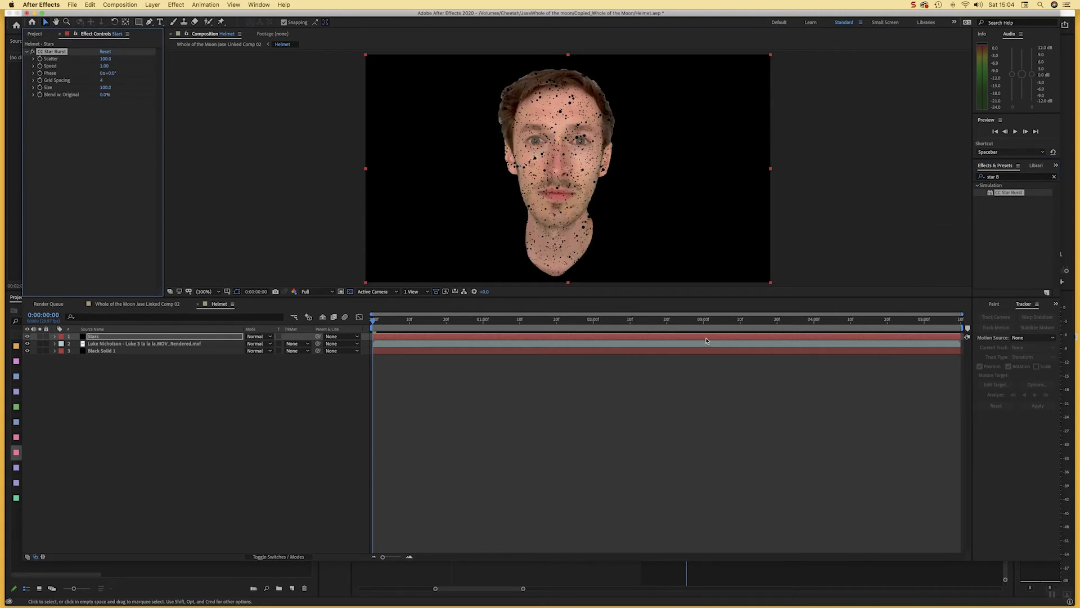
left_click(33, 96)
left_click_drag(47, 107, 181, 109)
Step: Change the Stars solid's colour to white (FFFFFF)
left_click(149, 5)
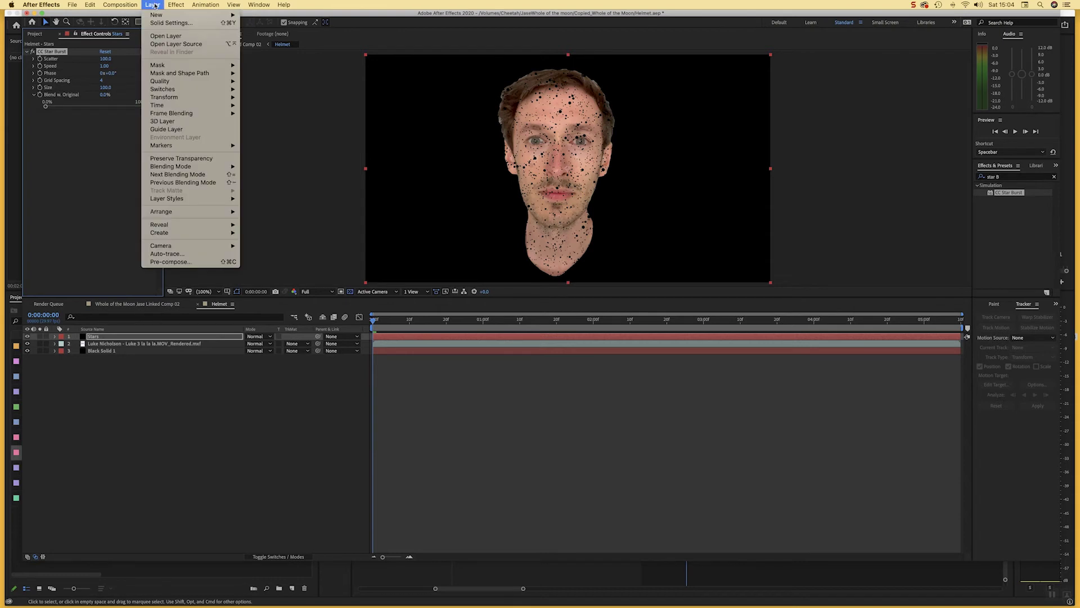
left_click(162, 21)
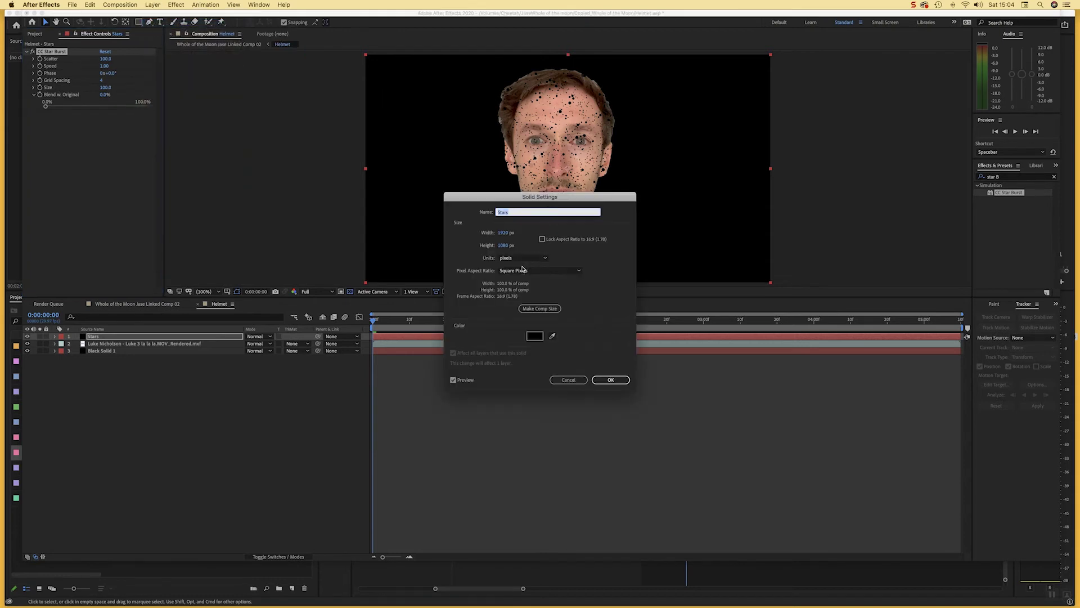
left_click(533, 337)
type("ffffff")
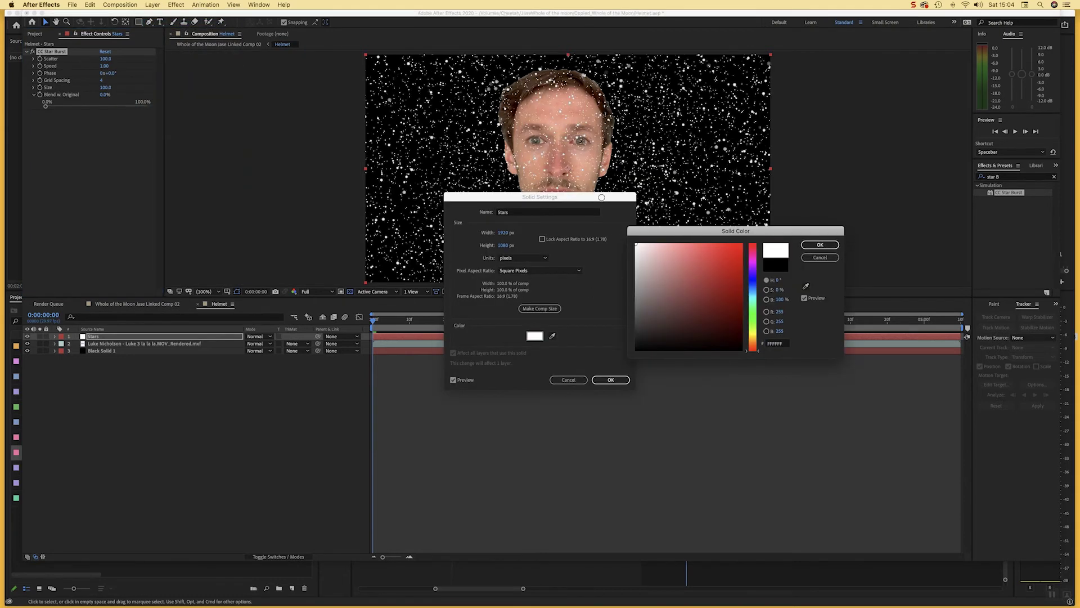
left_click(820, 244)
left_click(610, 380)
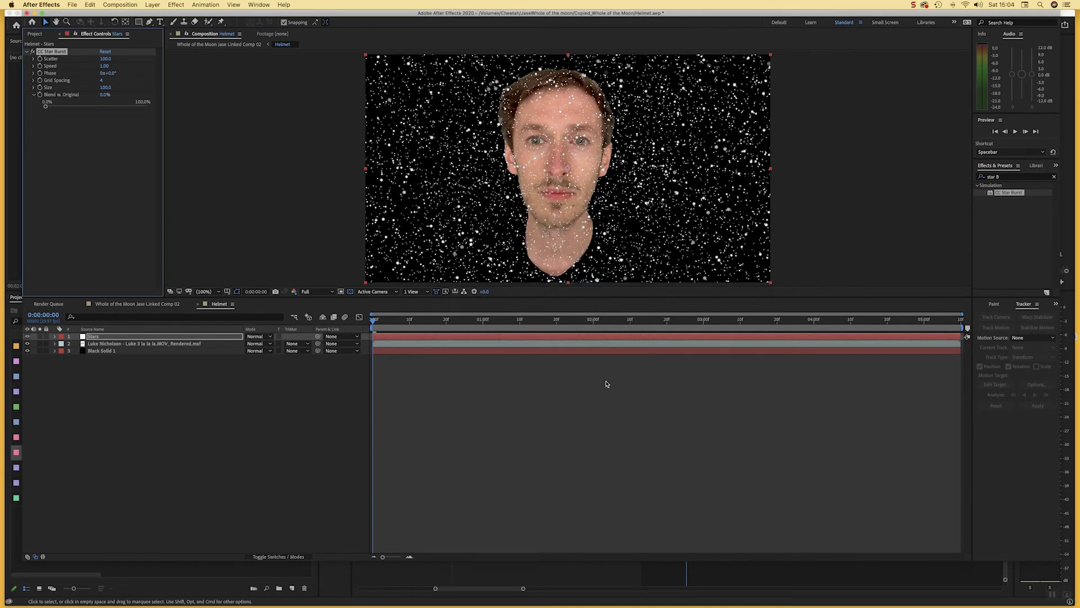
Step: Preview the stars, return to the first frame and raise CC Star Burst's Scatter to 803
key("space")
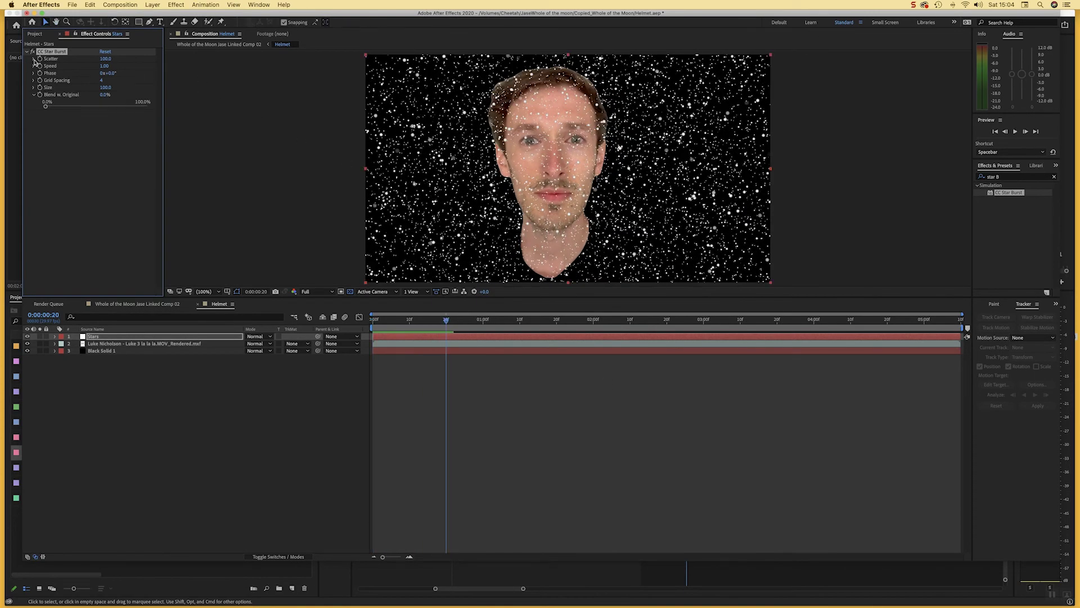
left_click(424, 339)
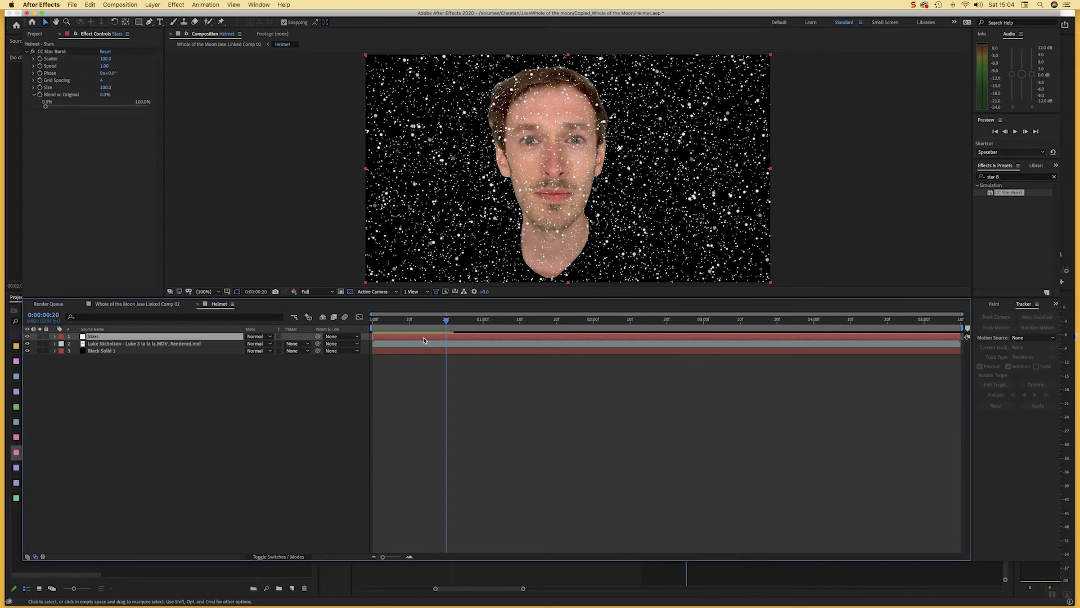
left_click_drag(419, 322, 376, 323)
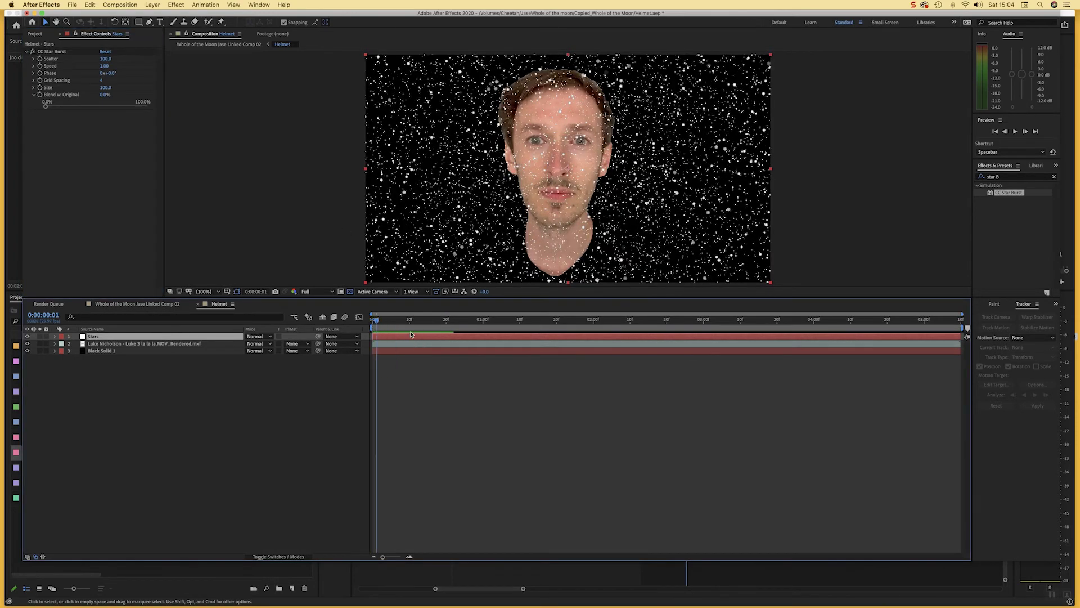
left_click(373, 326)
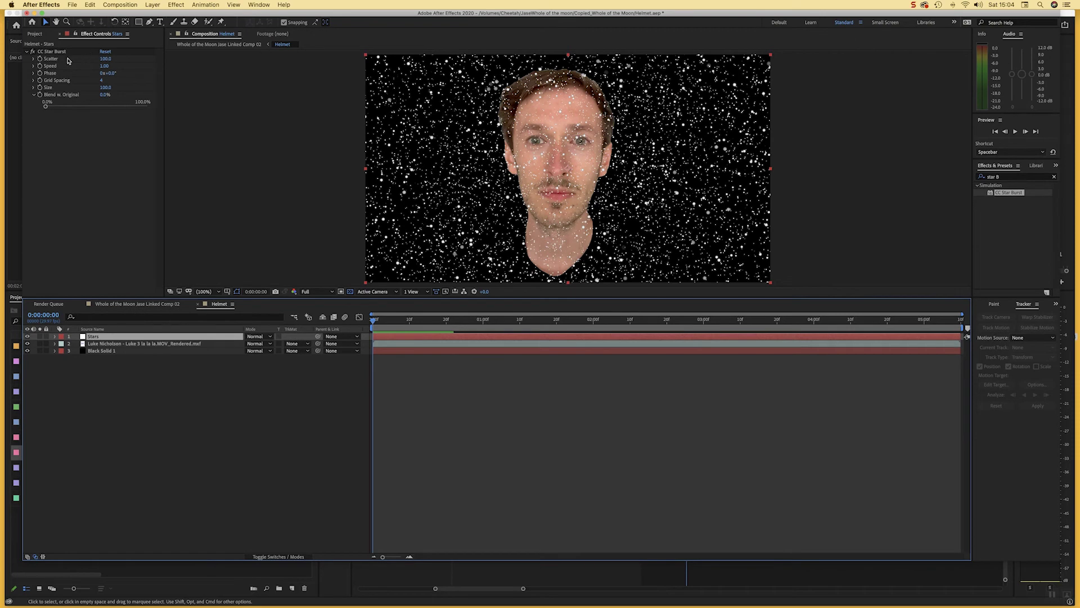
left_click(34, 59)
left_click_drag(105, 59, 311, 71)
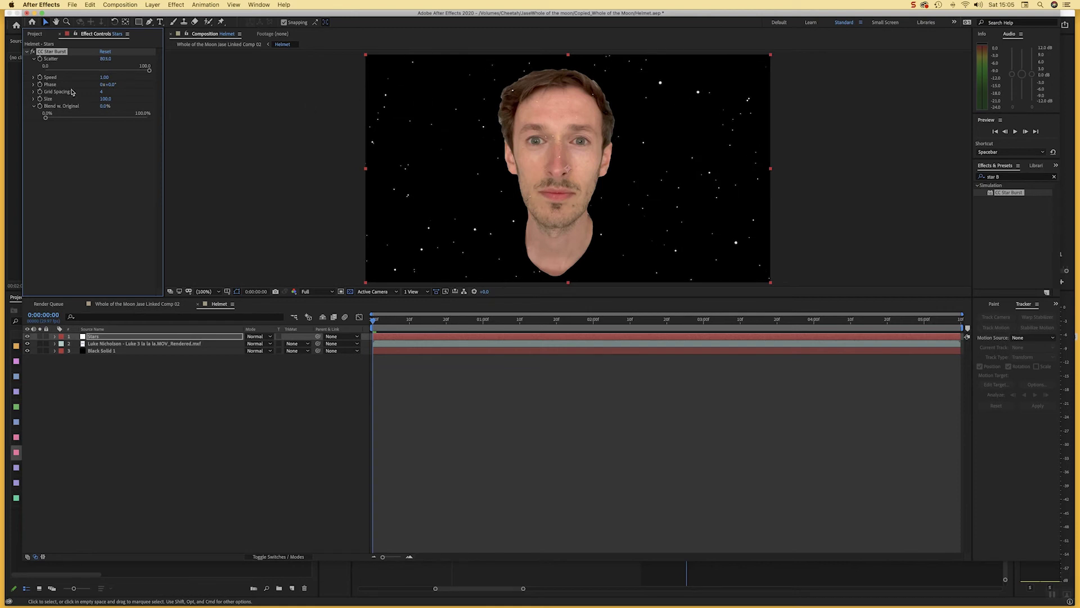
Step: Set CC Star Burst's Speed to 0.20 and preview the slower star movement around the face
left_click(34, 77)
left_click(104, 78)
key("Return")
key("space")
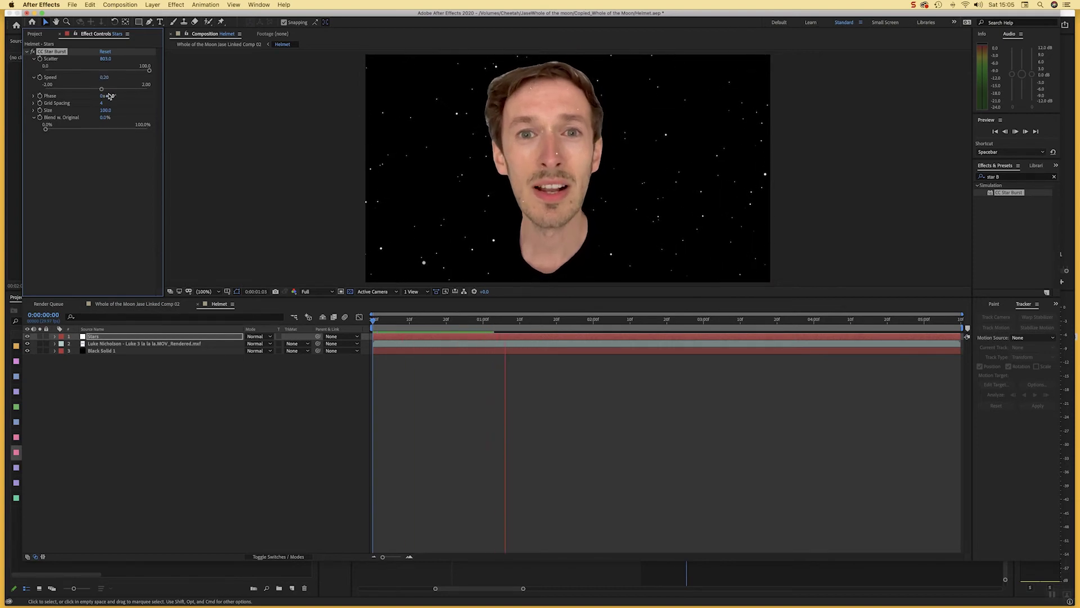
key("space")
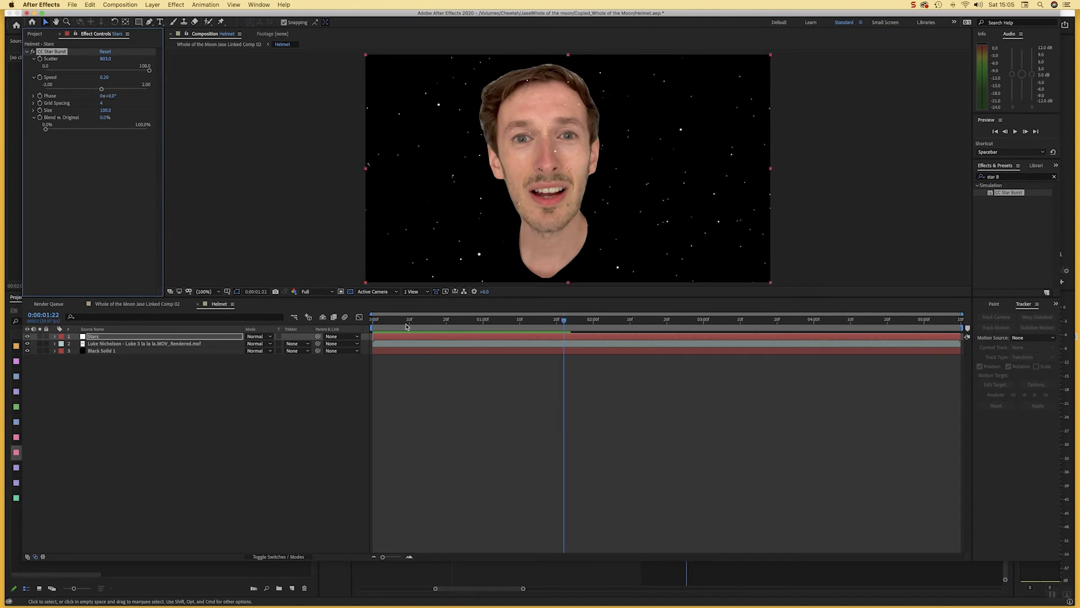
left_click(406, 325)
key("space")
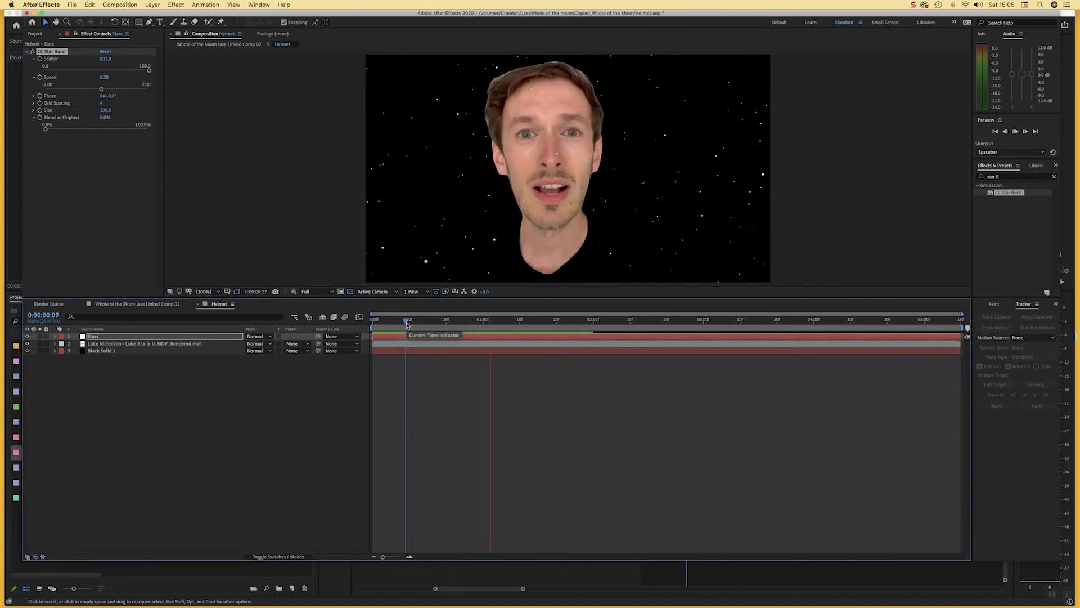
key("space")
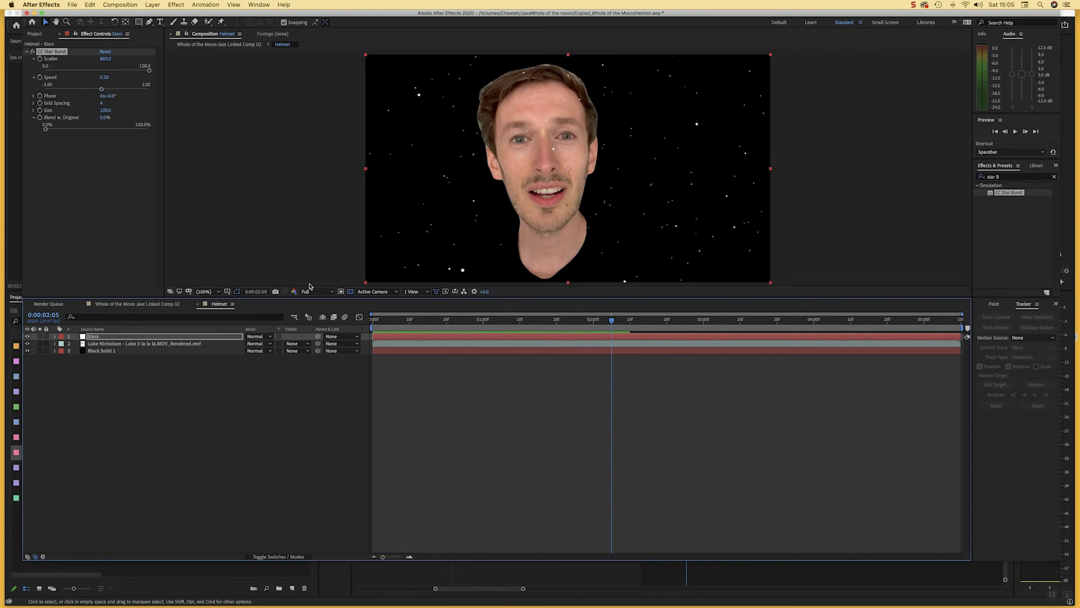
left_click_drag(402, 325, 479, 327)
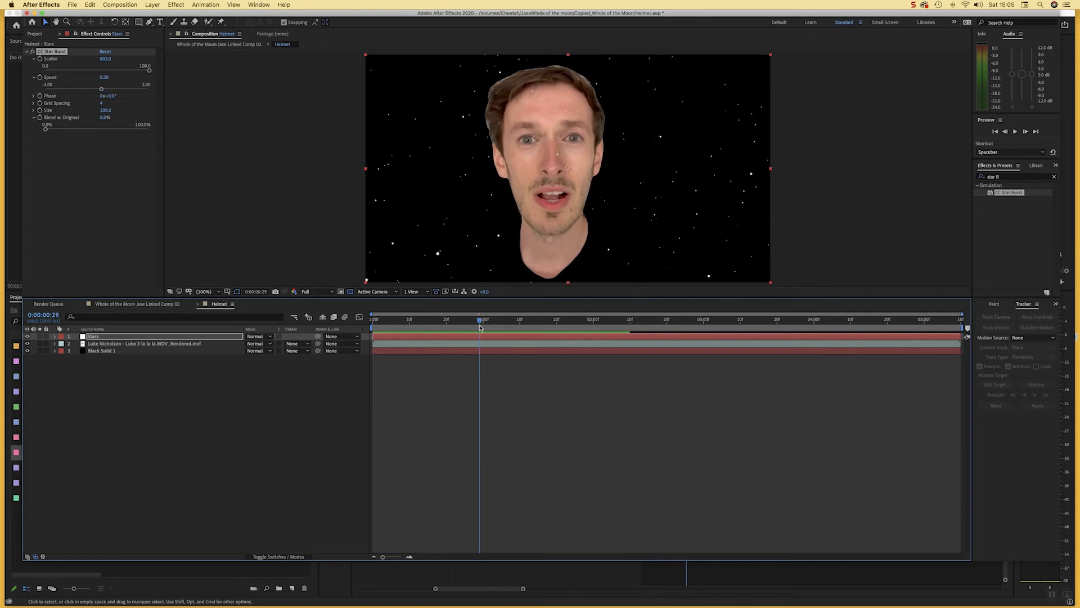
Step: Import the image Glass 2.jpeg from the Glass folder into the project
left_click(32, 35)
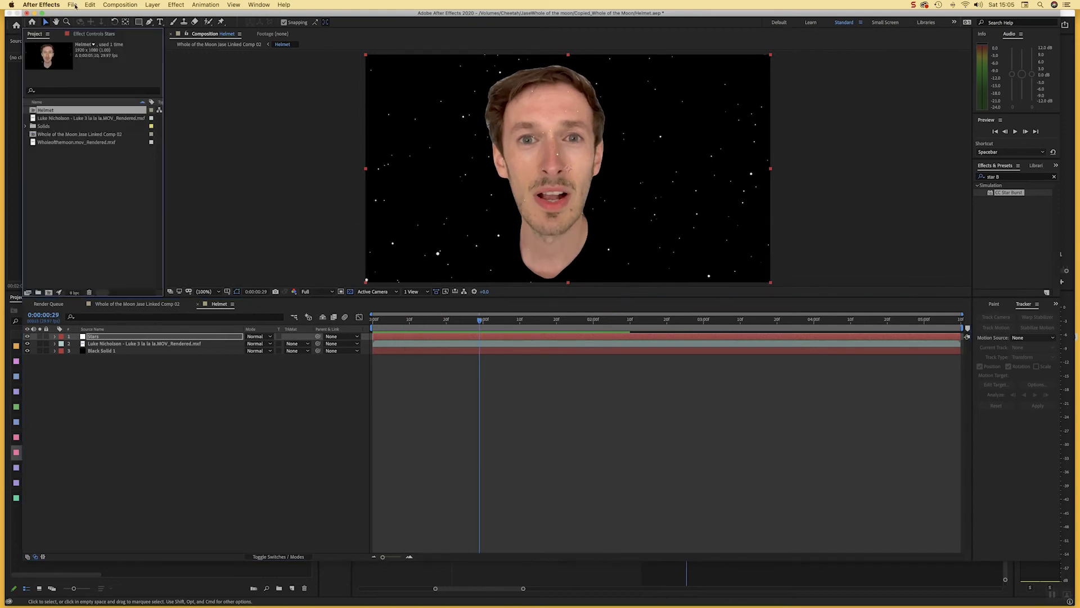
left_click(73, 5)
mouse_move(156, 114)
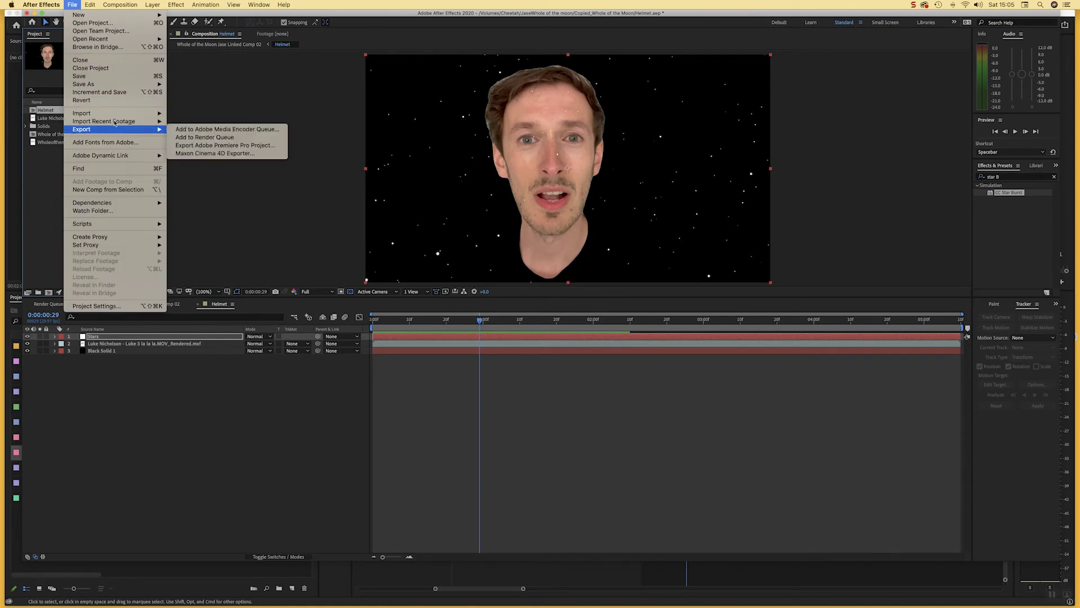
left_click(185, 114)
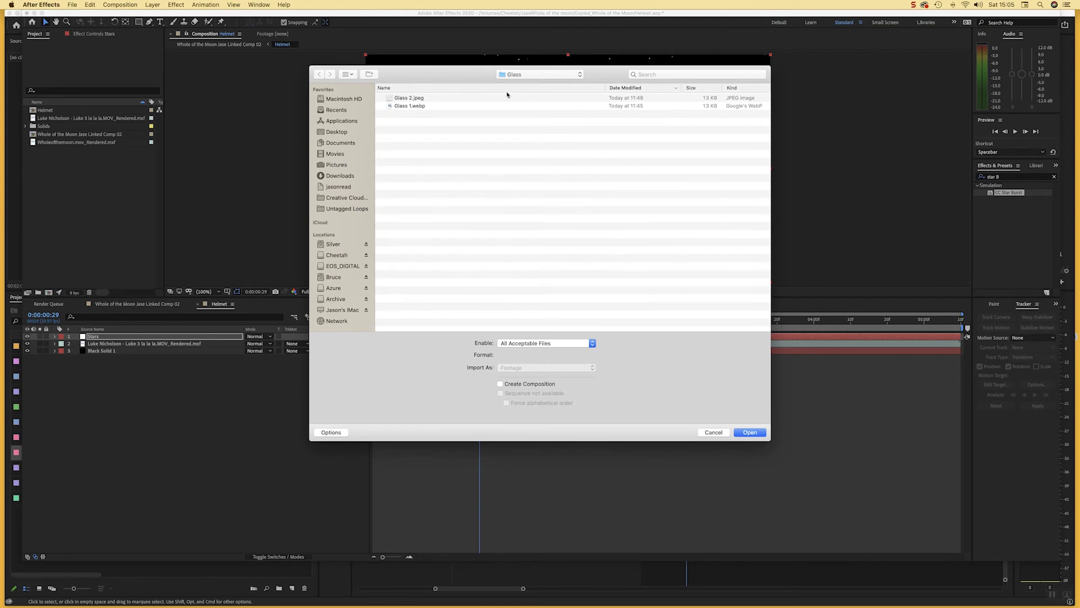
right_click(435, 99)
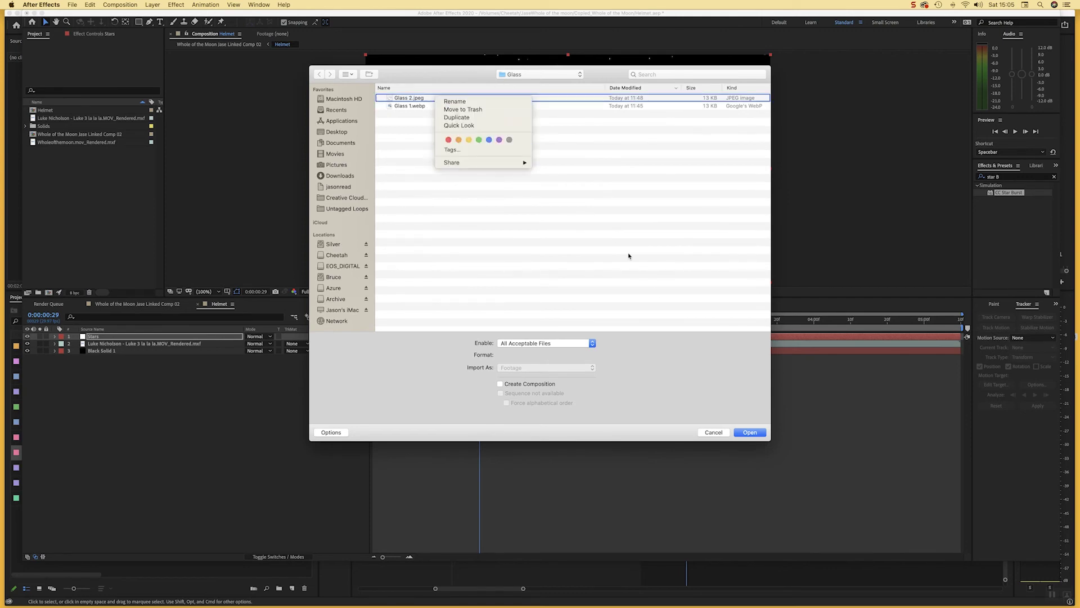
right_click(542, 98)
left_click(492, 99)
right_click(492, 99)
left_click(499, 249)
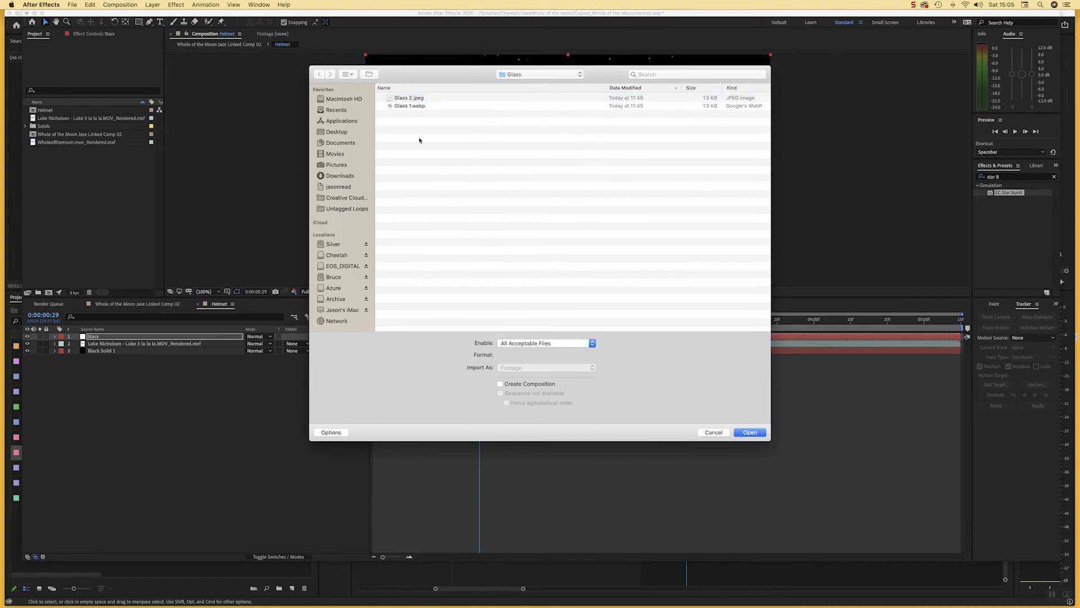
left_click(388, 99)
left_click(749, 431)
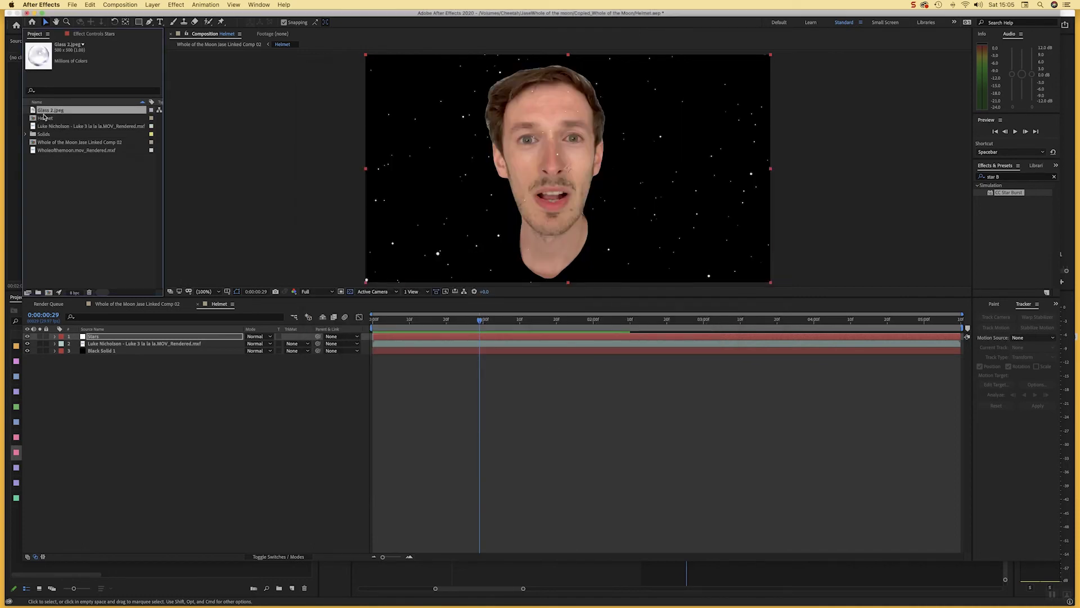
Step: Place Glass 2.jpeg as the top layer of the Helmet composition, scale it to 295% and center it in view
left_click_drag(41, 115, 562, 214)
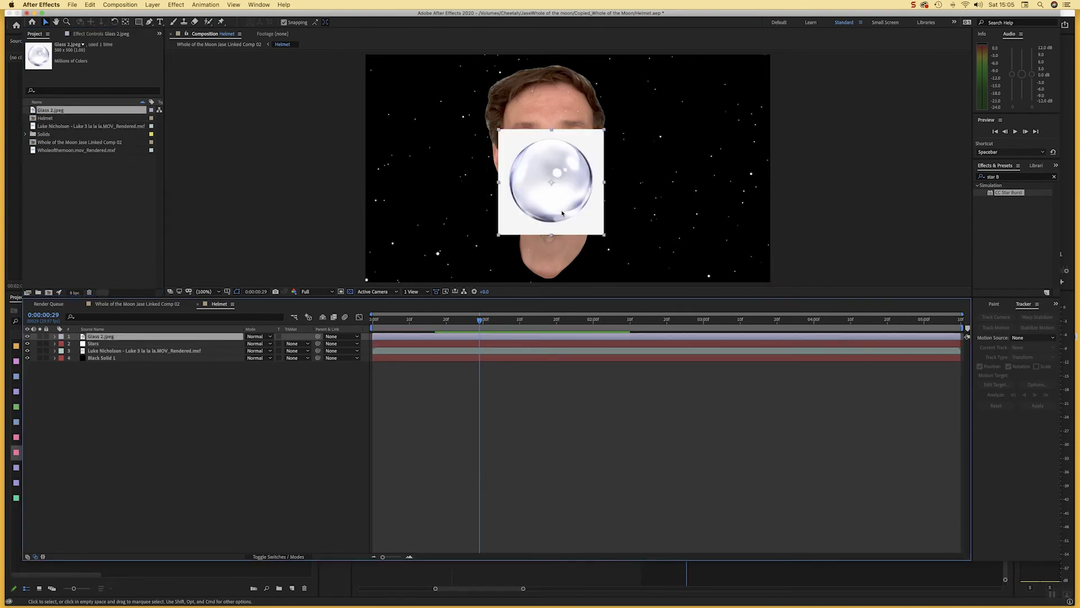
key("s")
left_click_drag(260, 344, 348, 350)
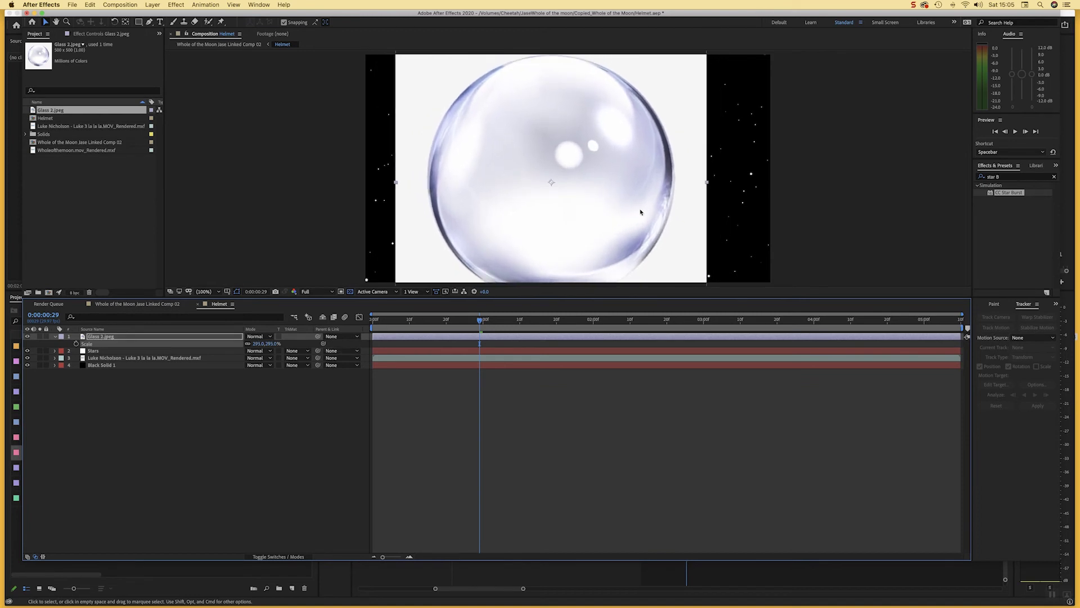
right_click(510, 340)
mouse_move(537, 344)
mouse_move(535, 376)
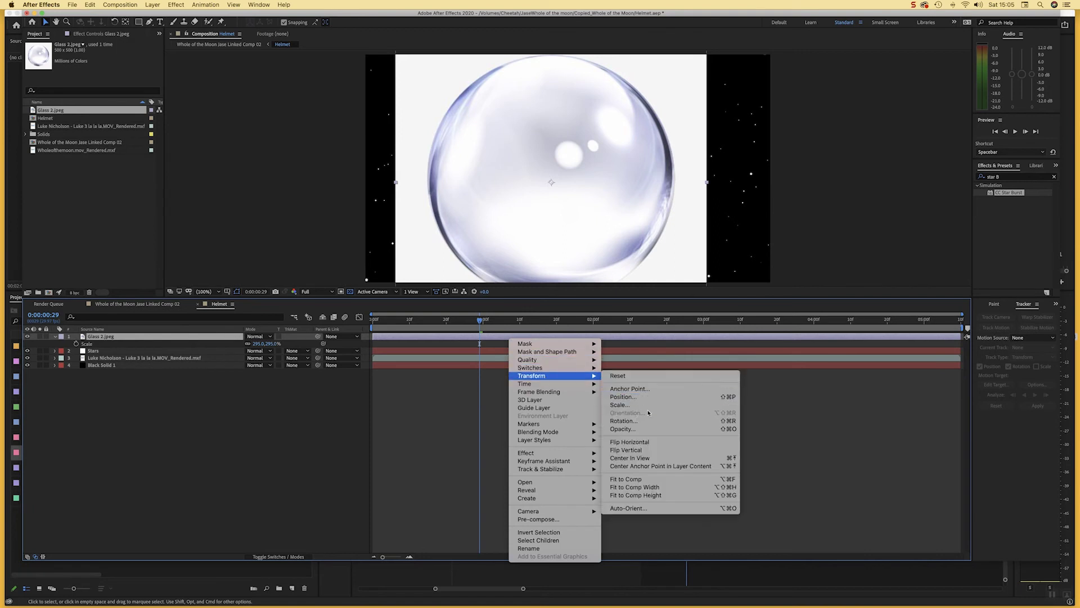
left_click(656, 462)
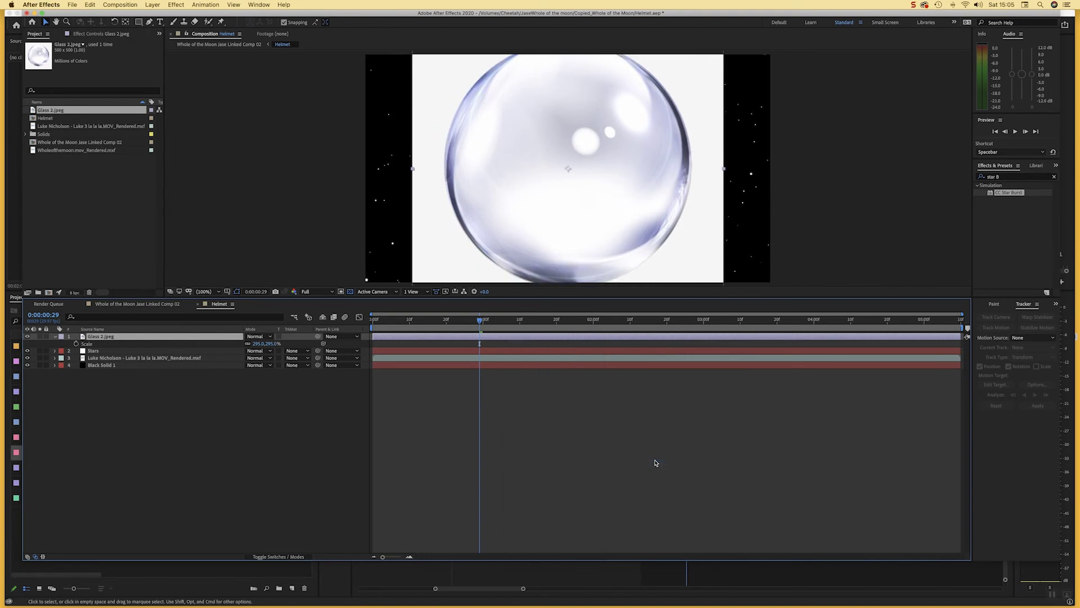
left_click(653, 462)
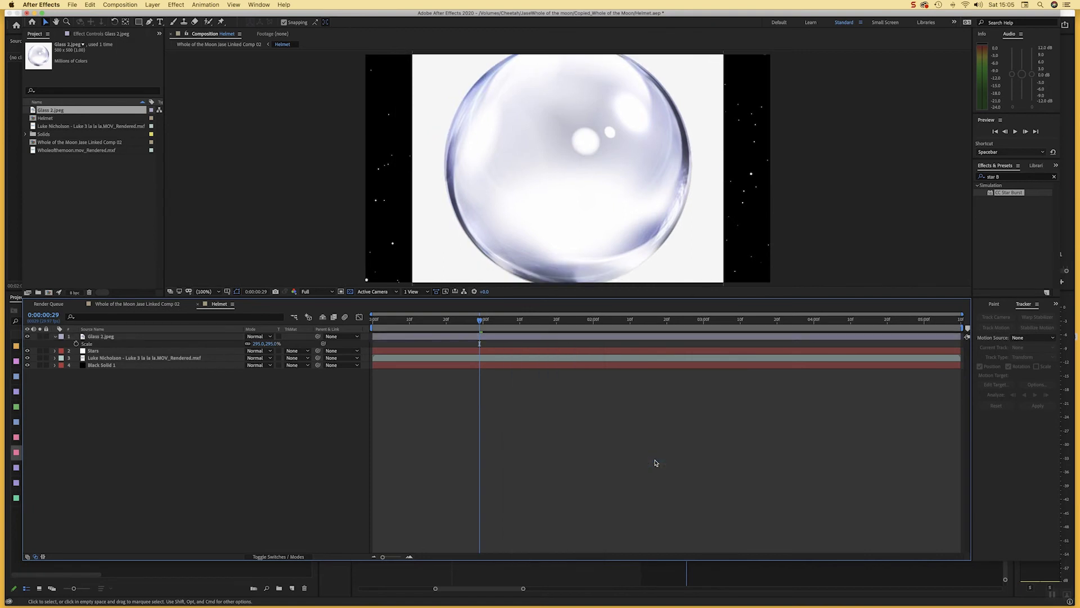
Step: Check how Glass 2.jpeg looks inside the helmet in the main composition, and return to the Helmet composition
left_click(524, 340)
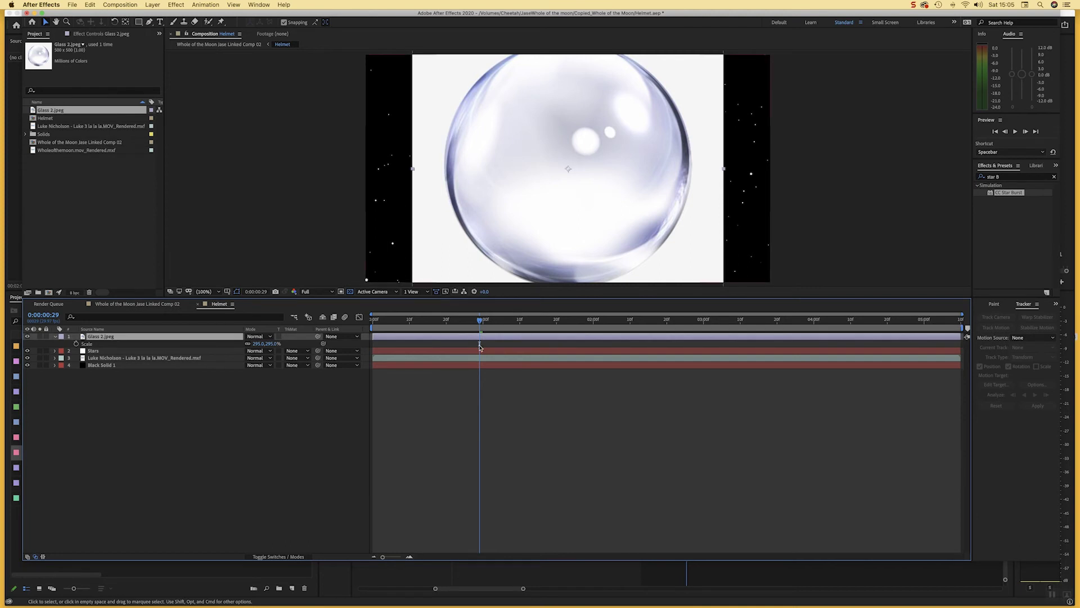
left_click(140, 305)
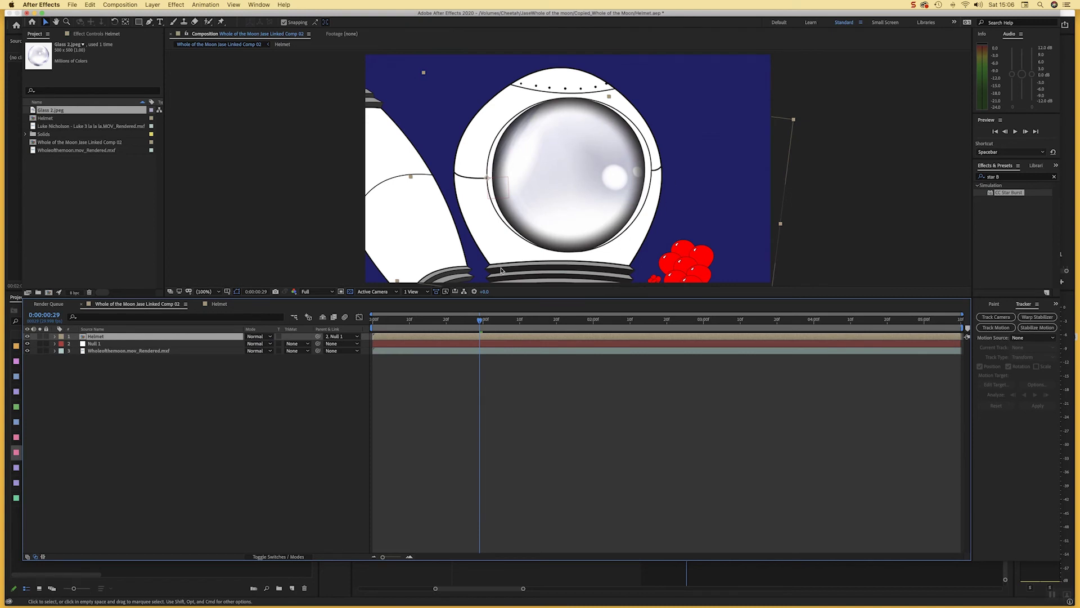
double_click(401, 337)
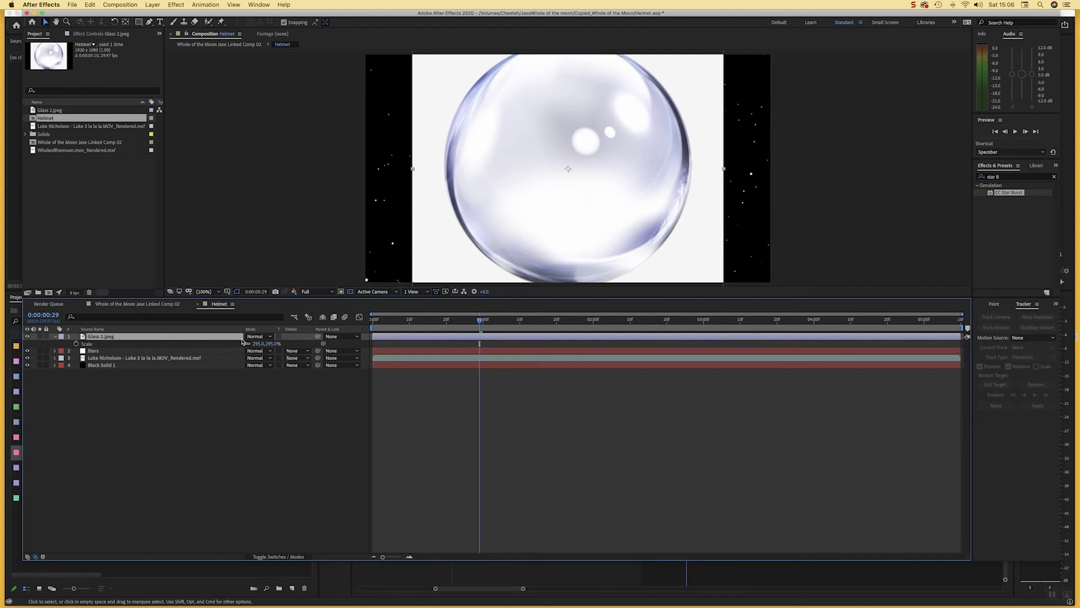
Step: Set the blending mode of the Glass 2.jpeg layer to Pin Light
left_click(281, 557)
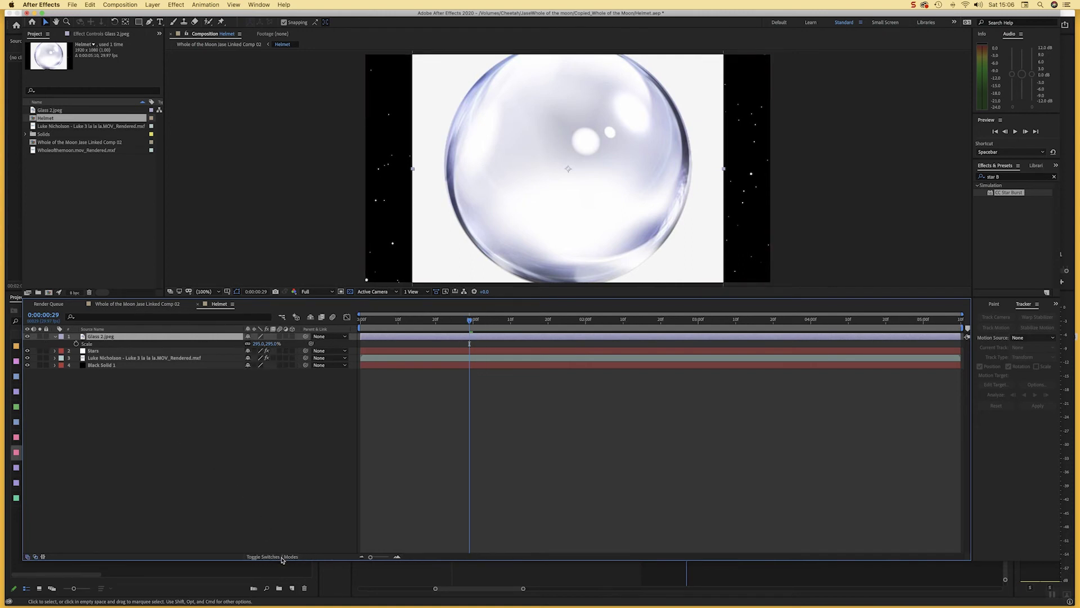
left_click(282, 557)
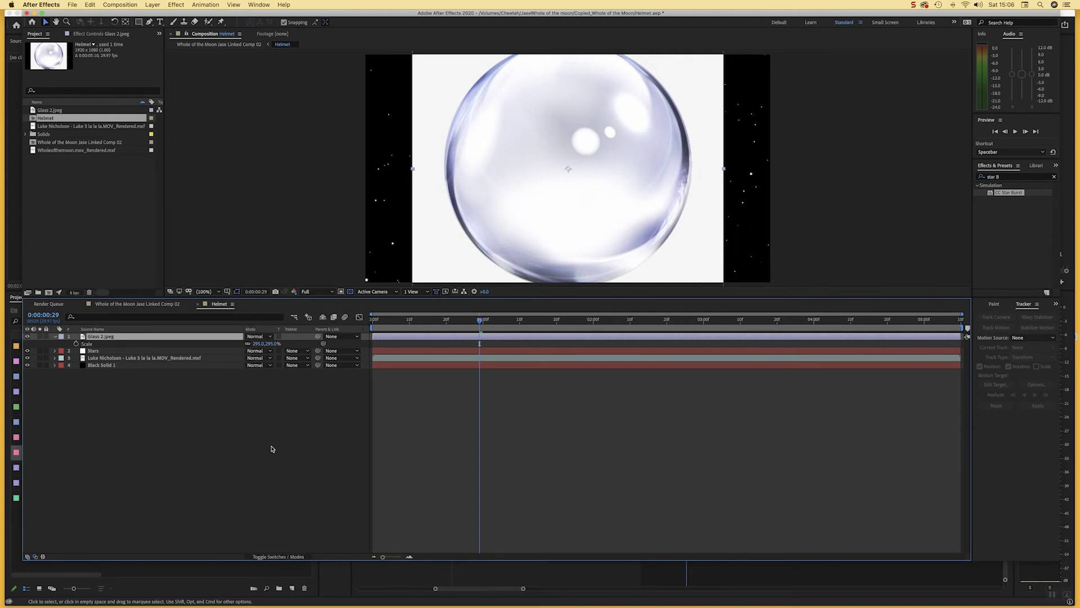
left_click(278, 557)
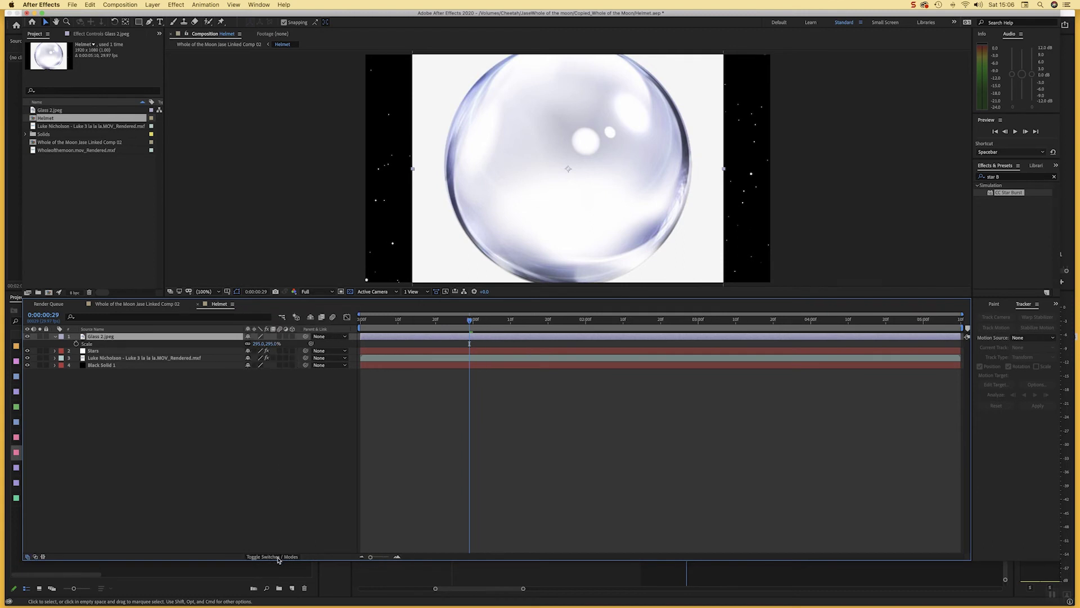
left_click(278, 557)
left_click(259, 336)
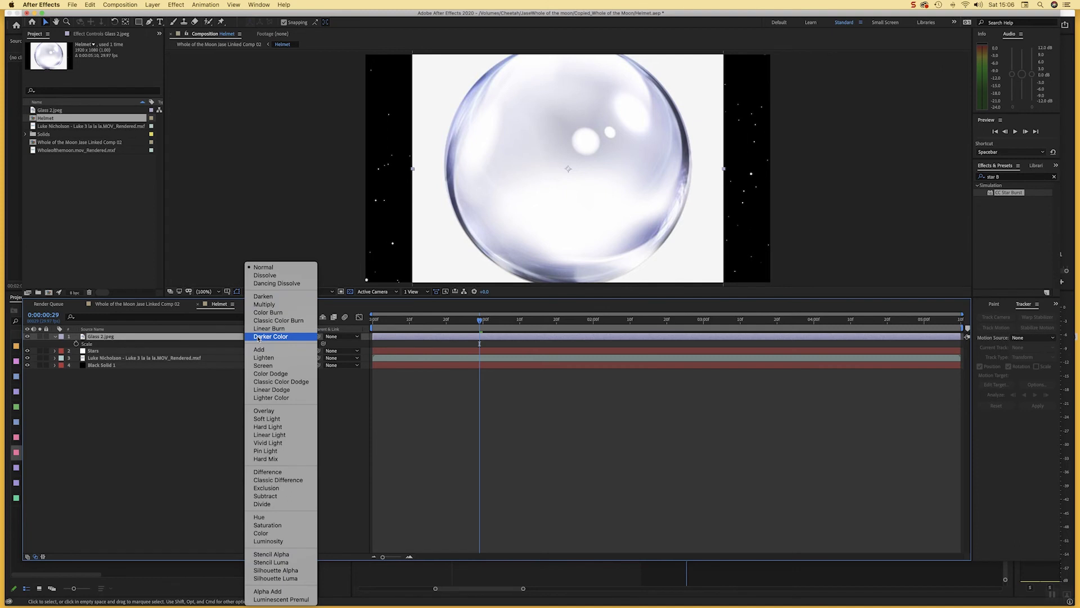
left_click(283, 452)
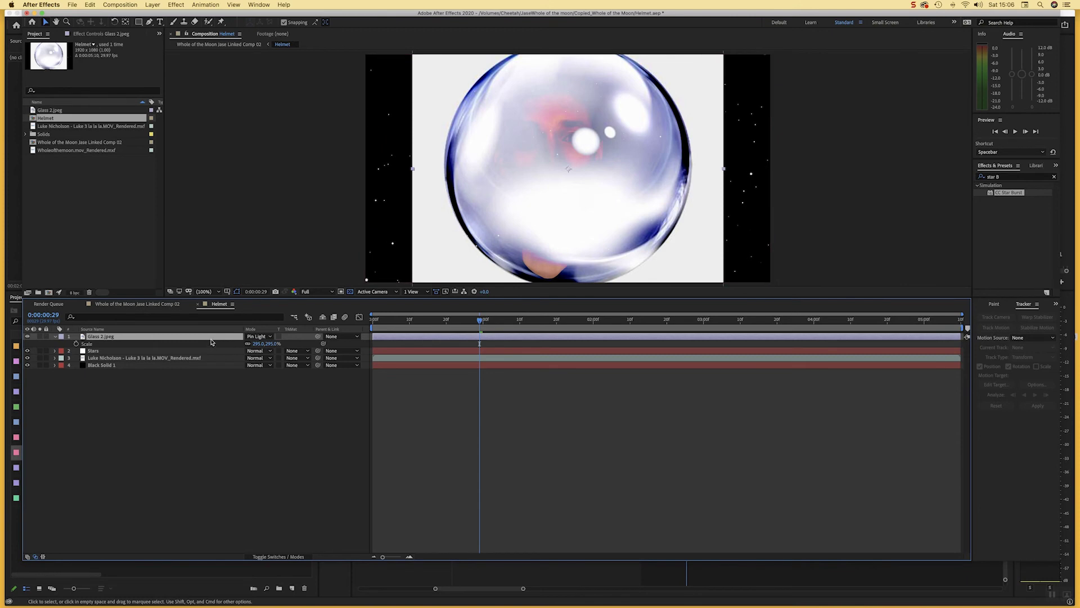
Step: Lower Glass 2.jpeg's opacity to 24% and check the result in the main composition before returning to the Helmet composition
key("t")
mouse_move(250, 343)
left_mouse_down()
mouse_move(223, 347)
mouse_move(247, 348)
left_mouse_up()
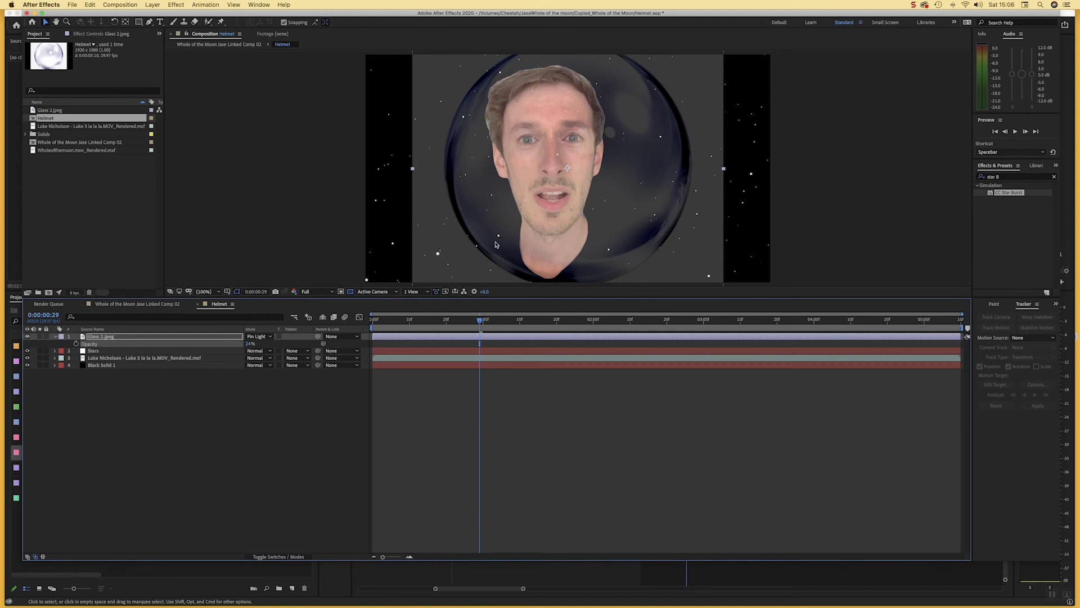
left_click(54, 336)
left_click(137, 304)
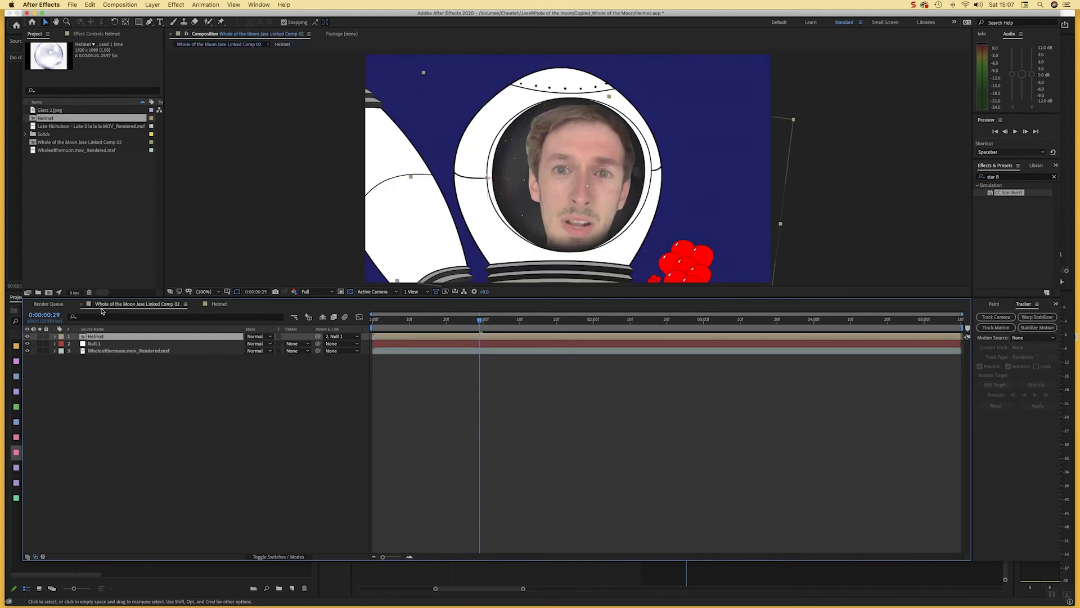
double_click(460, 337)
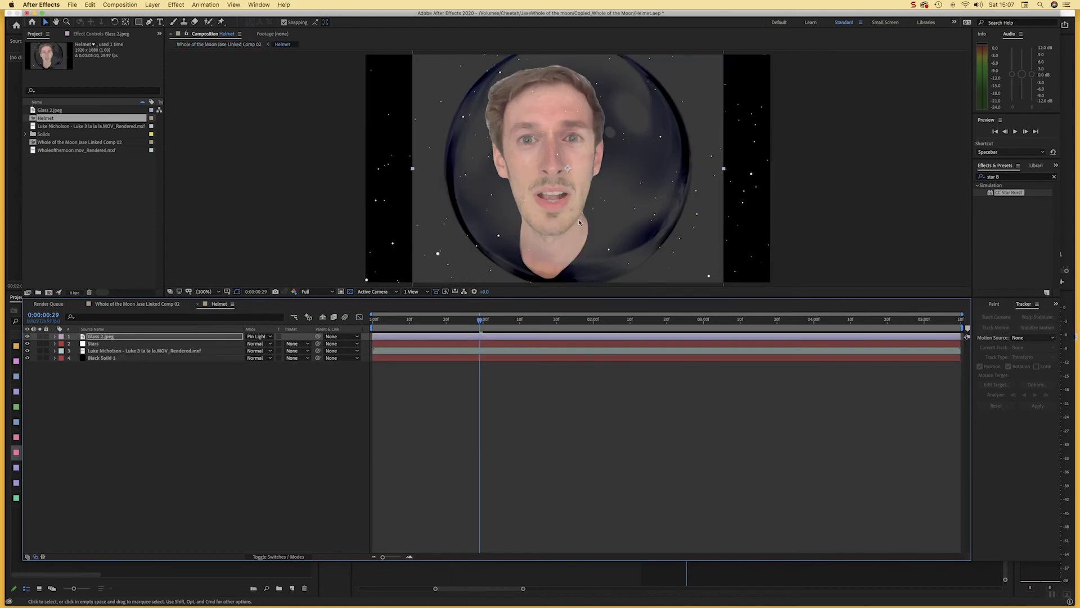
Step: Add an adjustment layer directly above the face footage, with the Helmet composition at its first frame
left_click_drag(479, 325, 358, 325)
left_click(417, 352)
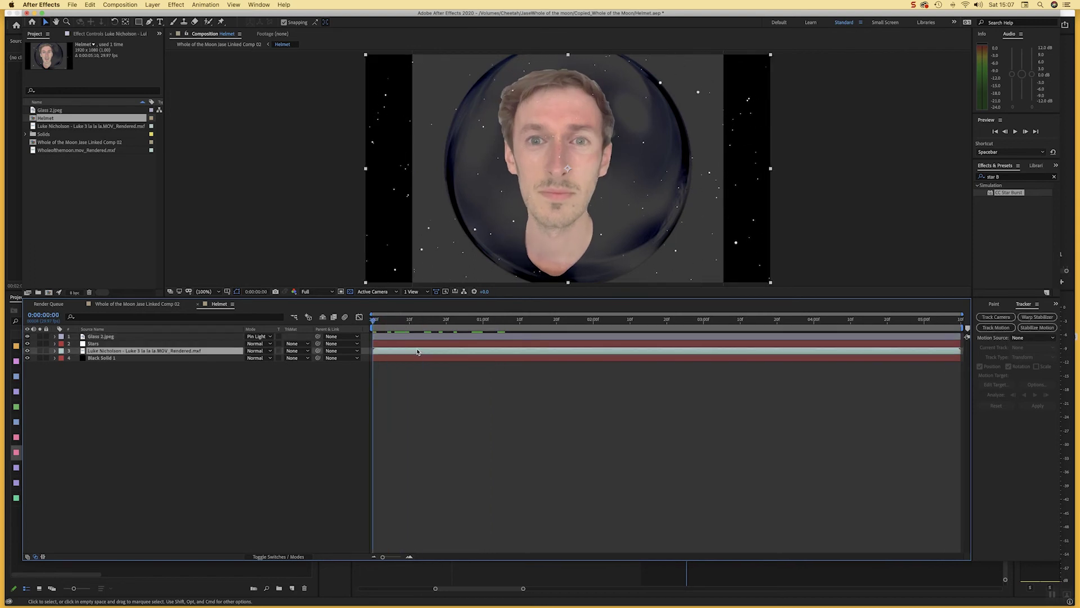
left_click(152, 5)
mouse_move(151, 15)
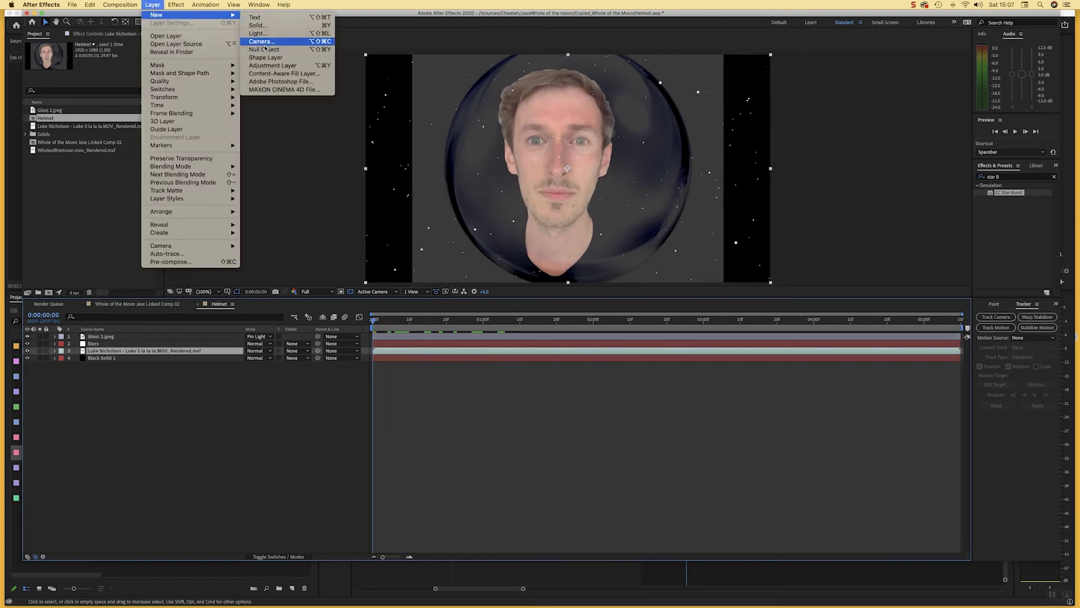
left_click(272, 65)
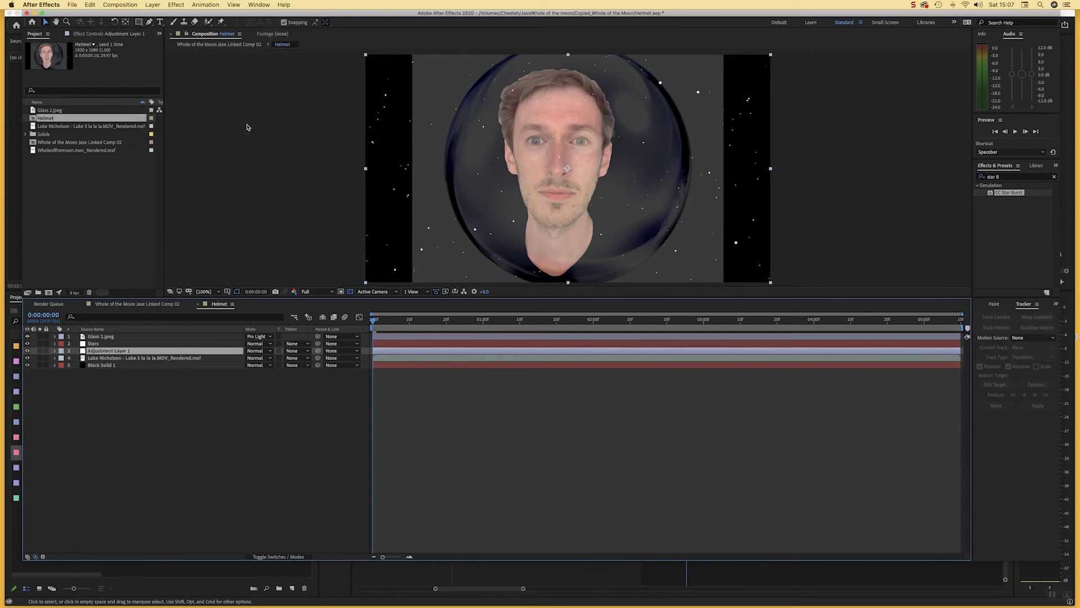
Step: Mask the adjustment layer with a rectangle covering the lower half of the frame, feathered by 102 pixels
left_click(138, 21)
left_click_drag(352, 166, 785, 288)
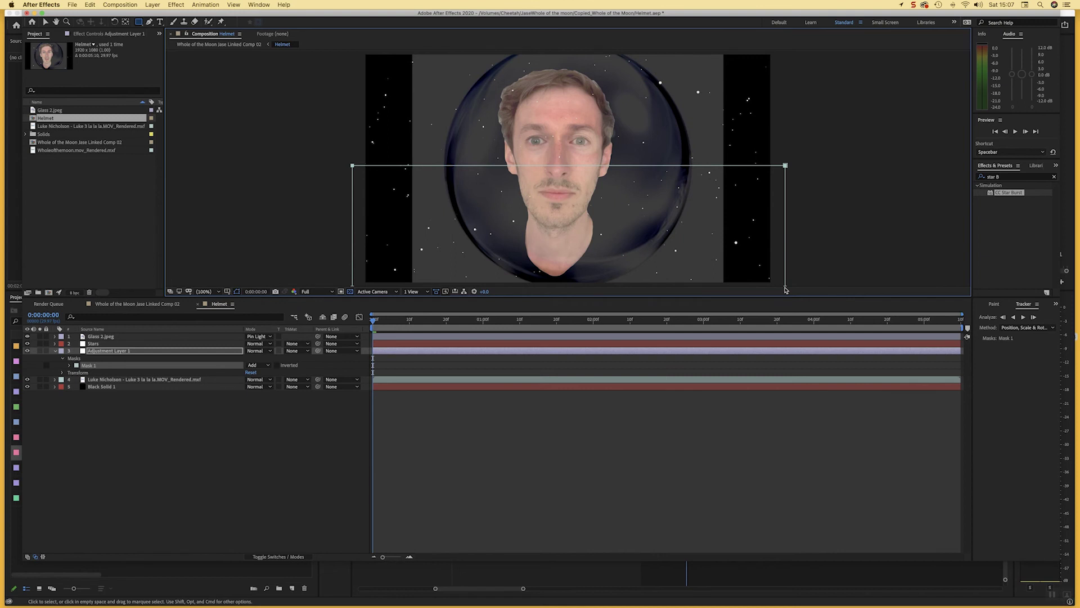
key("f")
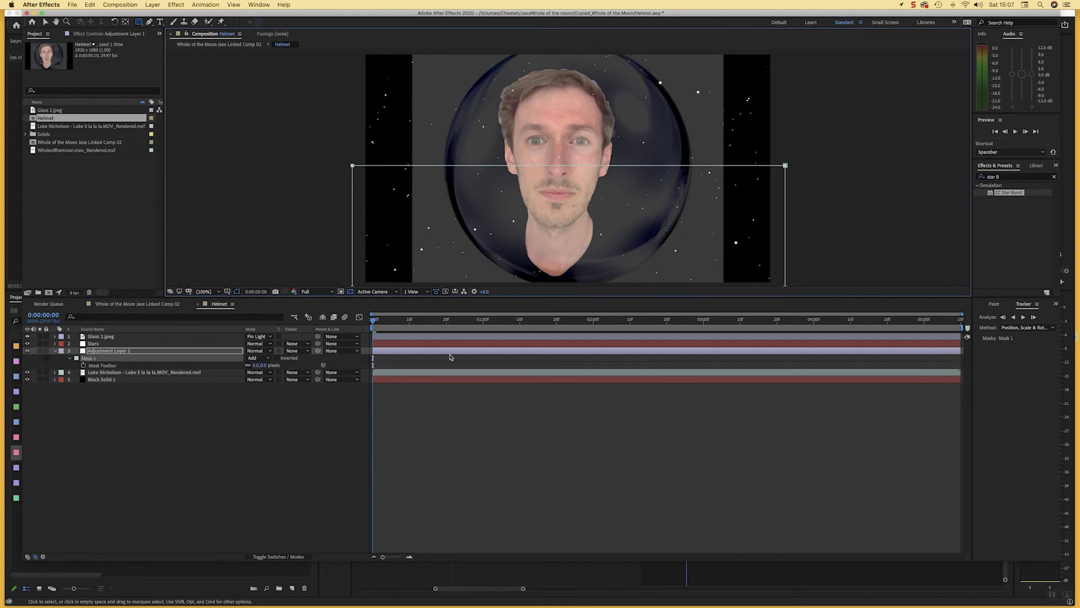
left_click_drag(256, 365, 299, 366)
Step: Apply Brightness & Contrast to the adjustment layer and raise its Brightness to light the lower part of the face
left_click_drag(1019, 177, 960, 175)
type("bri")
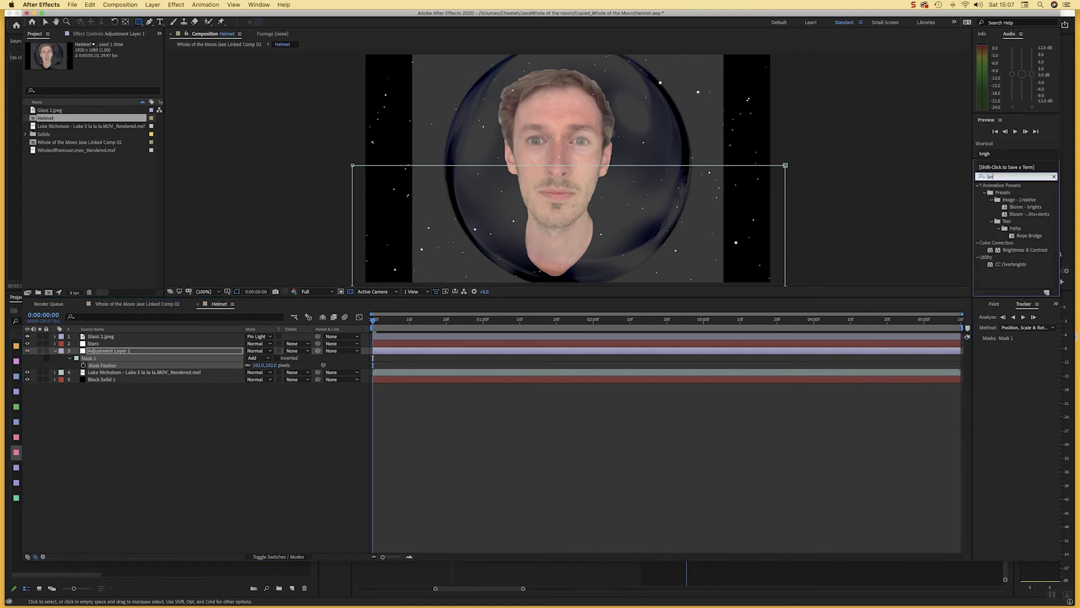
left_click_drag(1013, 253, 670, 351)
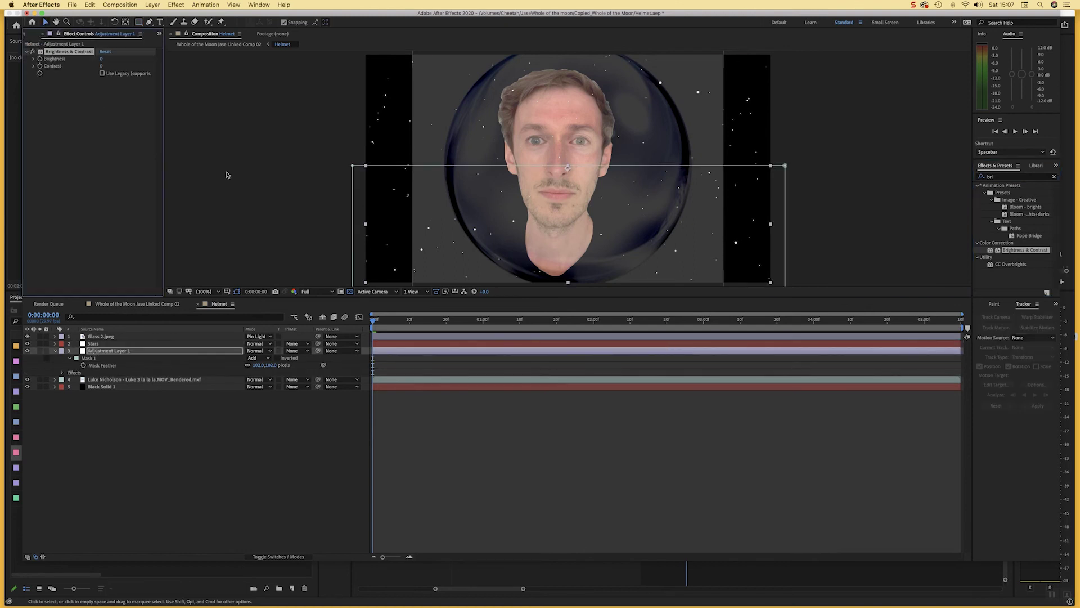
left_click_drag(102, 58, 148, 69)
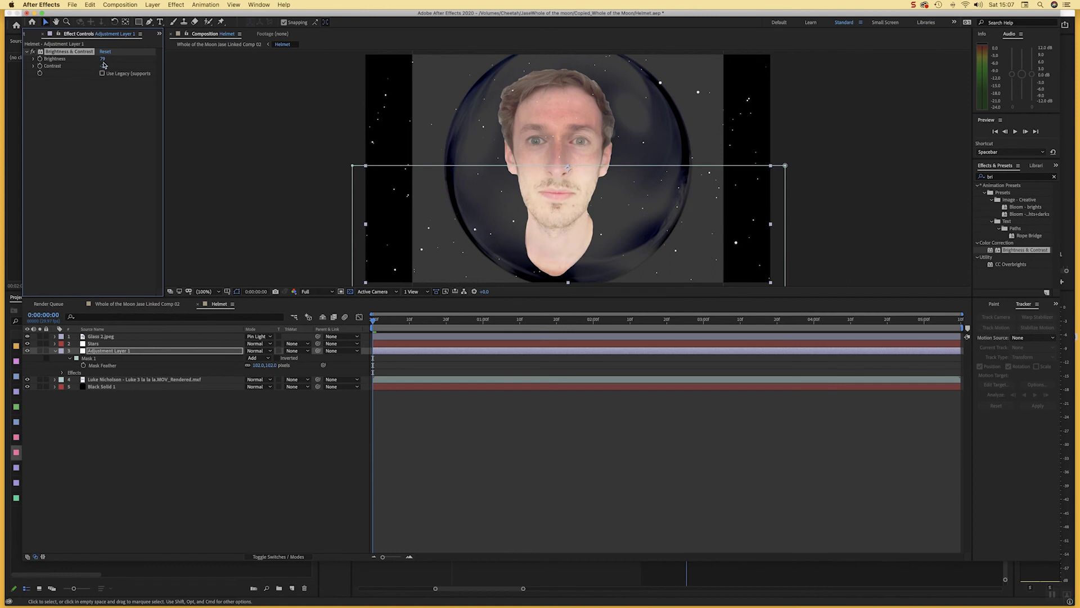
left_click_drag(104, 58, 113, 63)
left_click(26, 51)
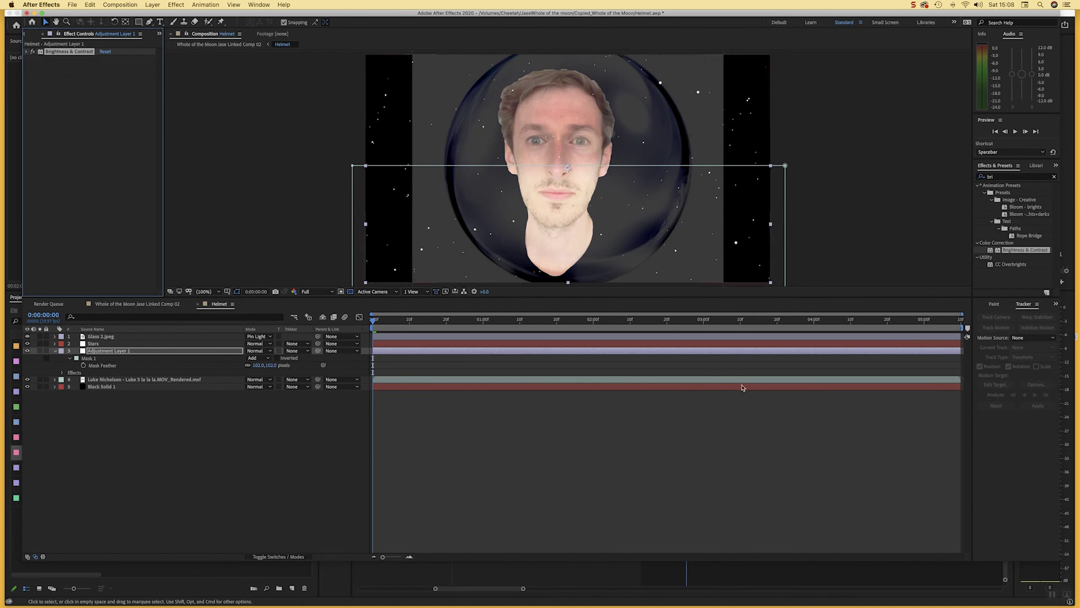
Step: Apply Curves to the face footage and shape the RGB curve into an S with darker shadows and brighter highlights
left_click(1010, 177)
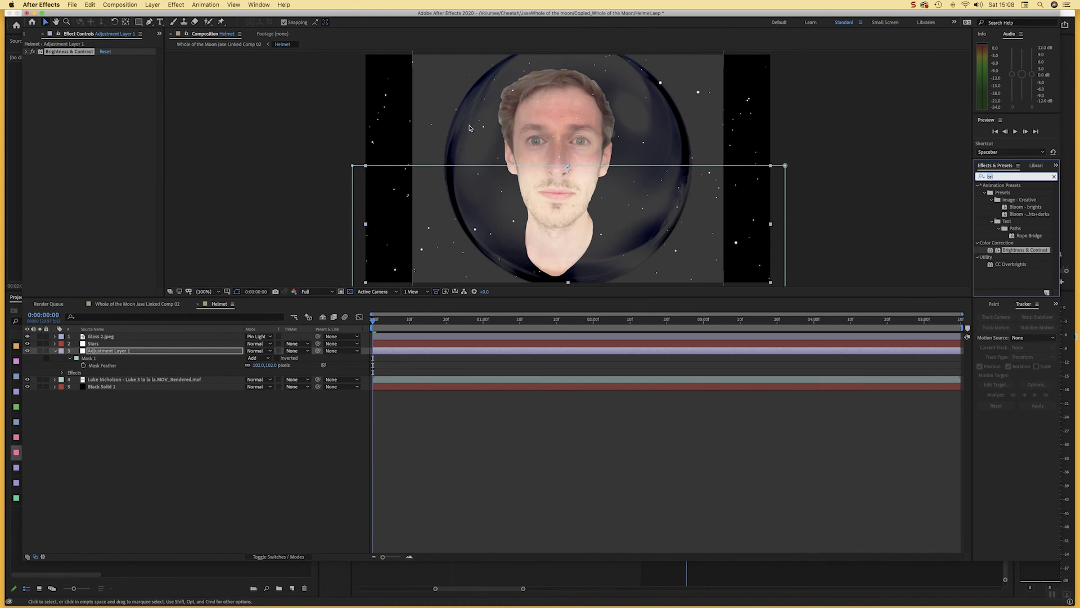
type("curv")
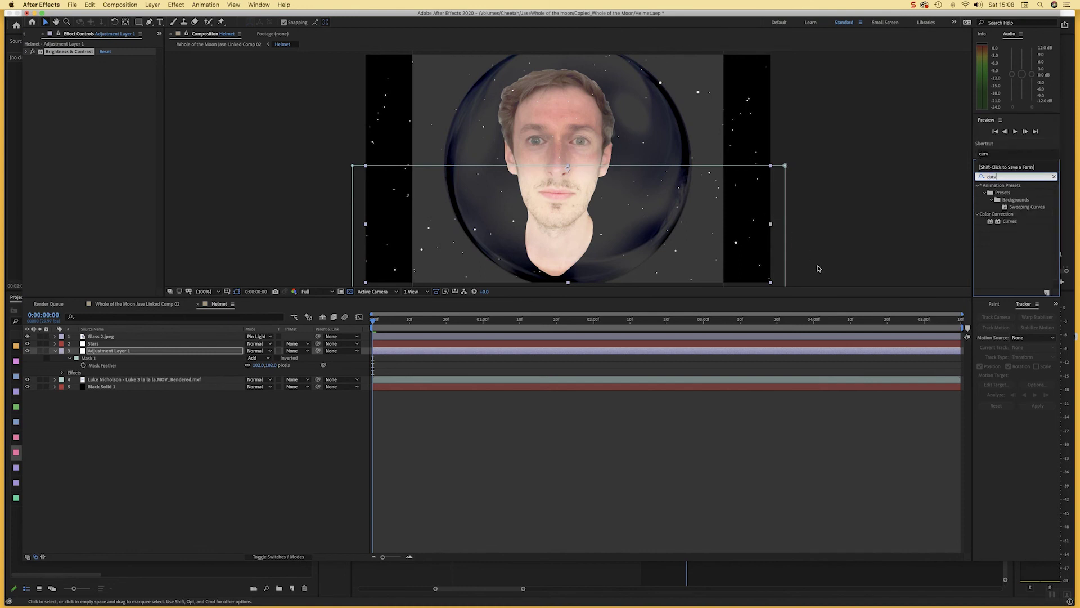
left_click_drag(1010, 222, 524, 381)
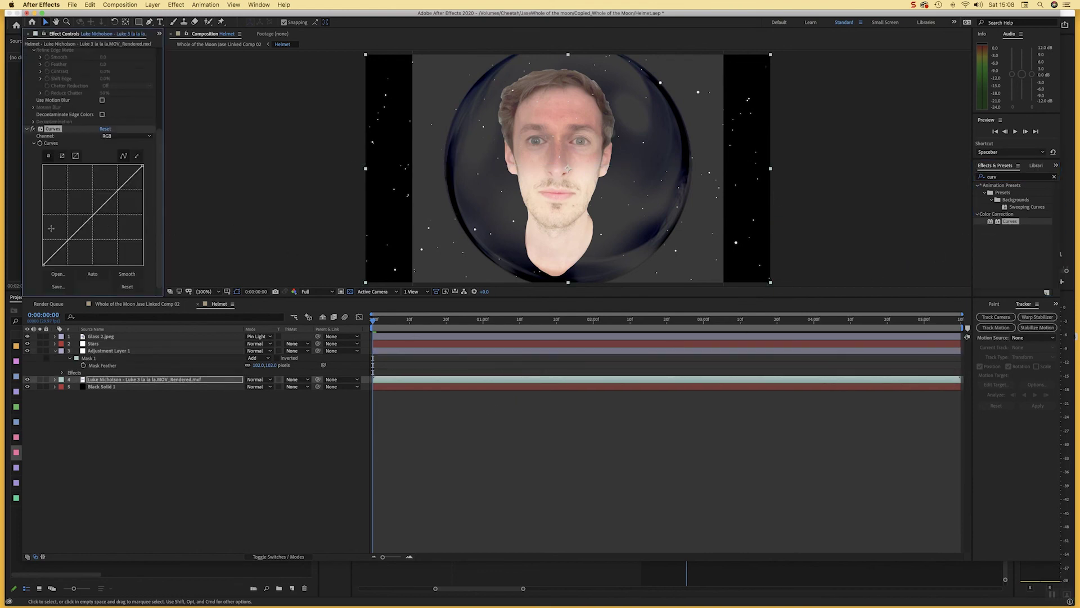
left_click_drag(65, 240, 69, 250)
left_click_drag(104, 215, 104, 200)
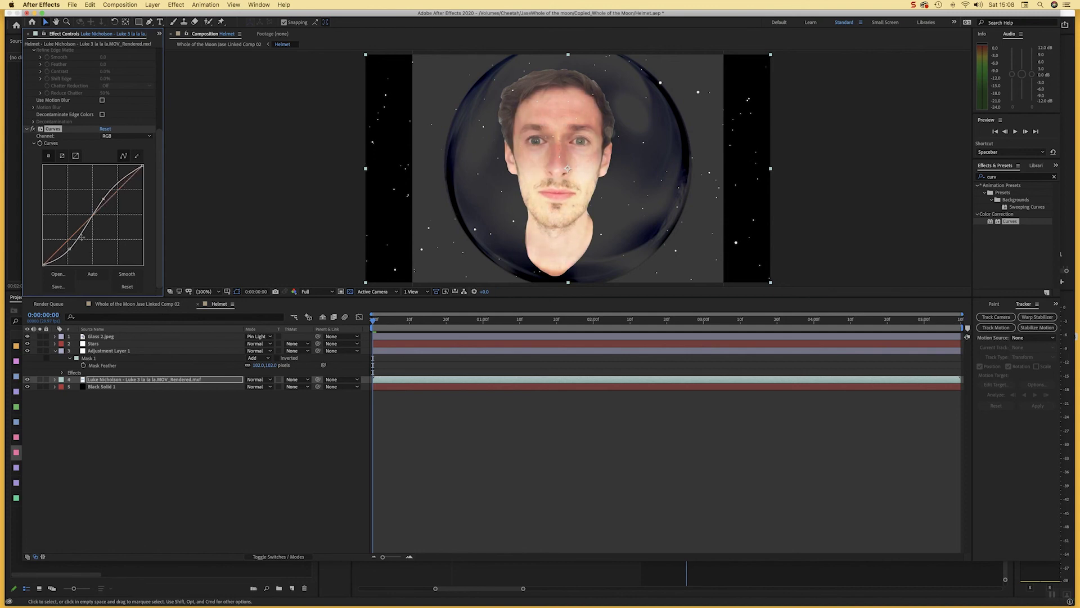
Step: Pull the Blue channel's curve slightly downward on the face footage to warm its colors, and deselect the layer
mouse_move(71, 238)
left_mouse_down()
mouse_move(85, 235)
mouse_move(77, 227)
mouse_move(64, 246)
left_mouse_up()
left_click_drag(103, 208, 91, 226)
left_click(88, 219)
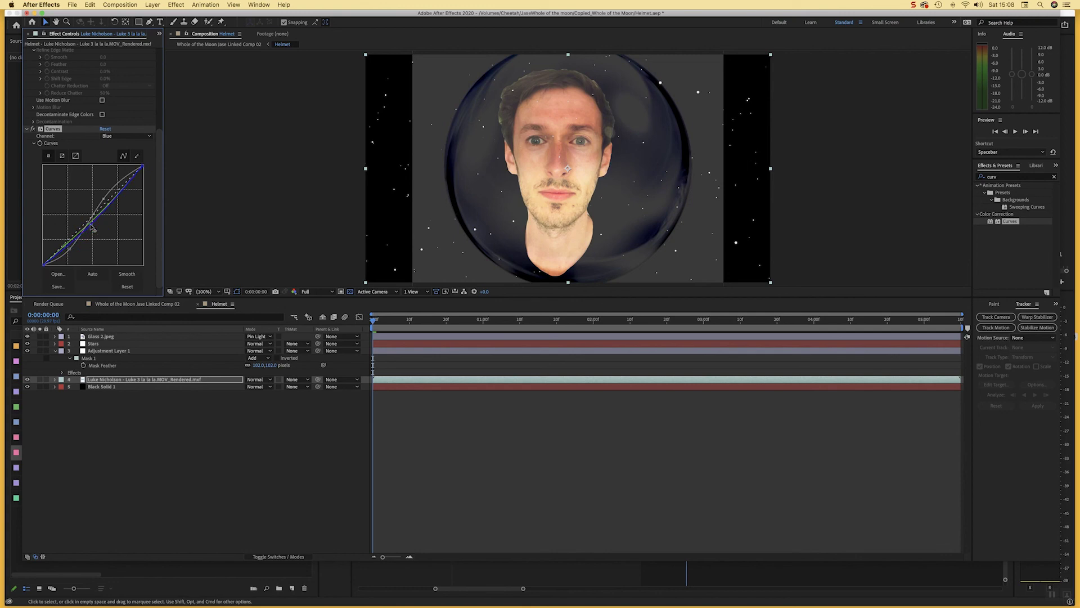
left_click(541, 517)
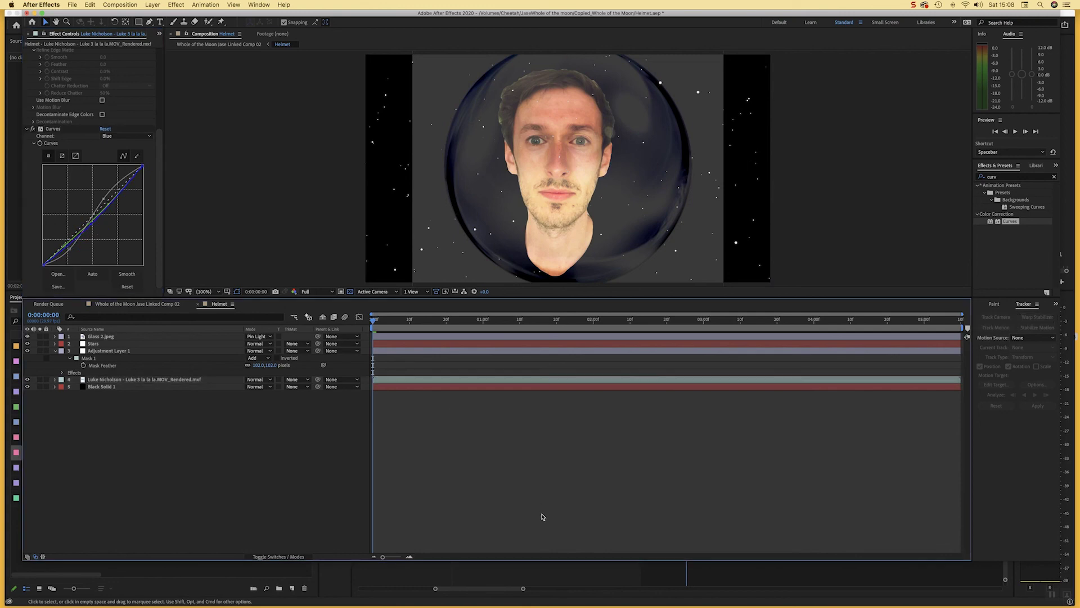
Step: Check the color-corrected face in the main composition from the first frame, and reopen the Helmet composition
left_click(138, 304)
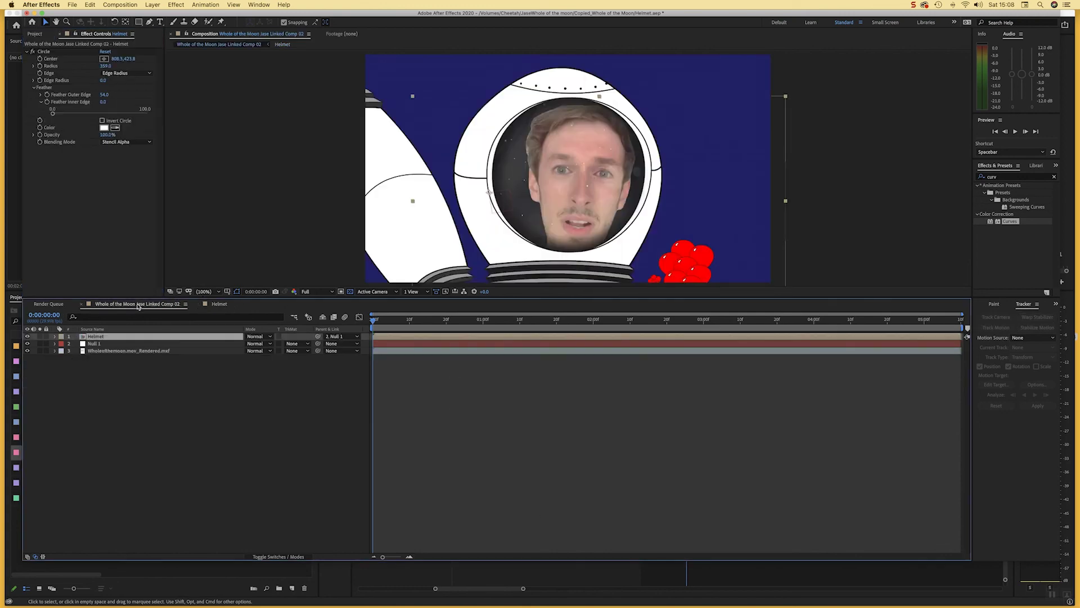
left_click_drag(415, 322, 359, 319)
double_click(394, 338)
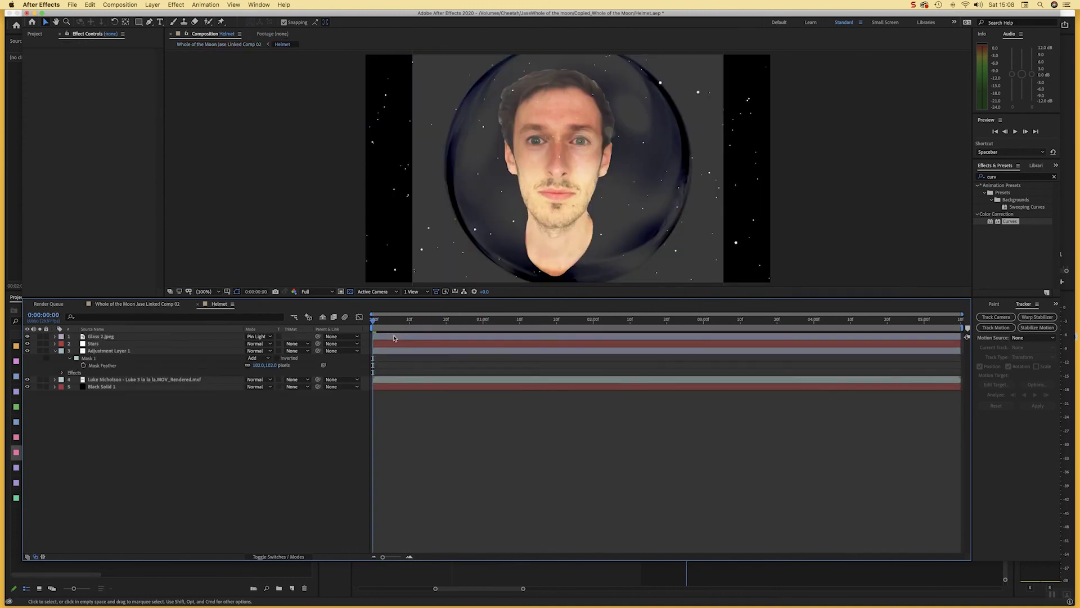
Step: Keyframe Glass 2.jpeg's rotation from 0° at the first frame to a clockwise turn at the last frame, and preview it
left_click(387, 352)
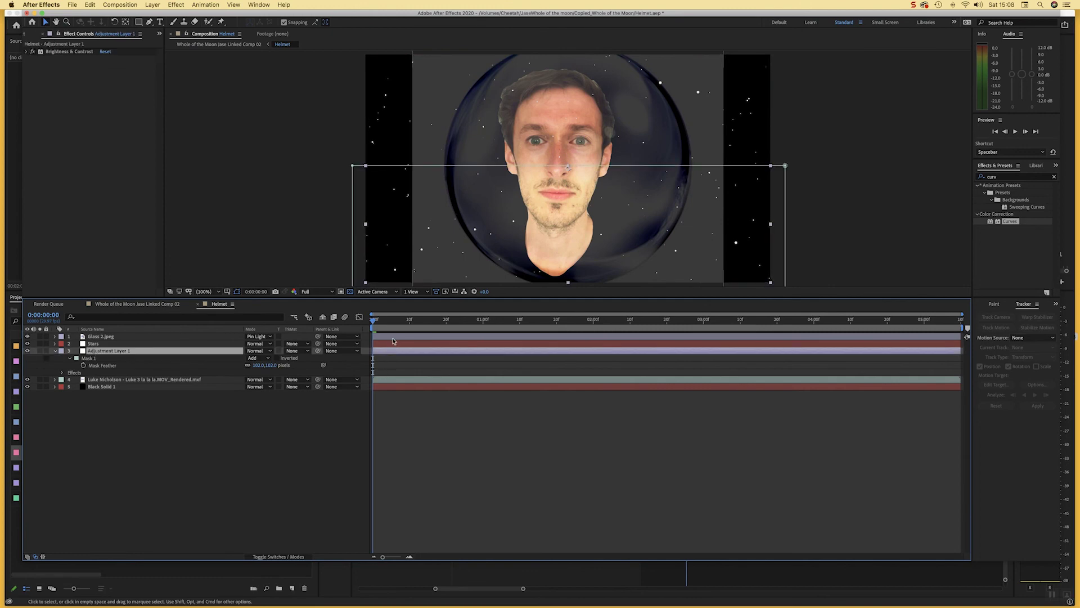
left_click(393, 338)
key("r")
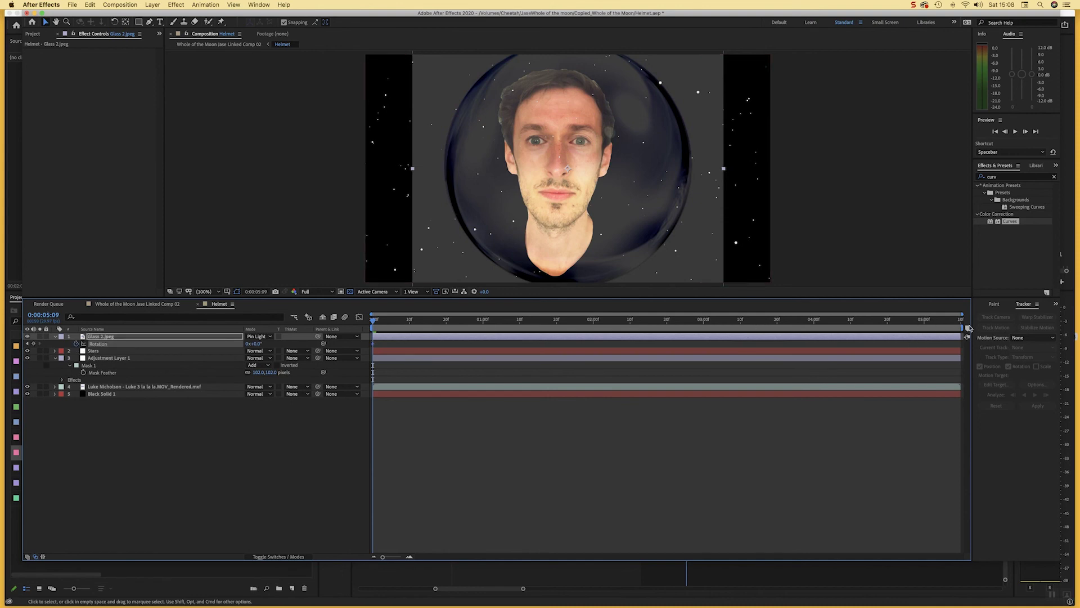
left_click_drag(258, 344, 326, 345)
left_click_drag(410, 325, 365, 327)
key("space")
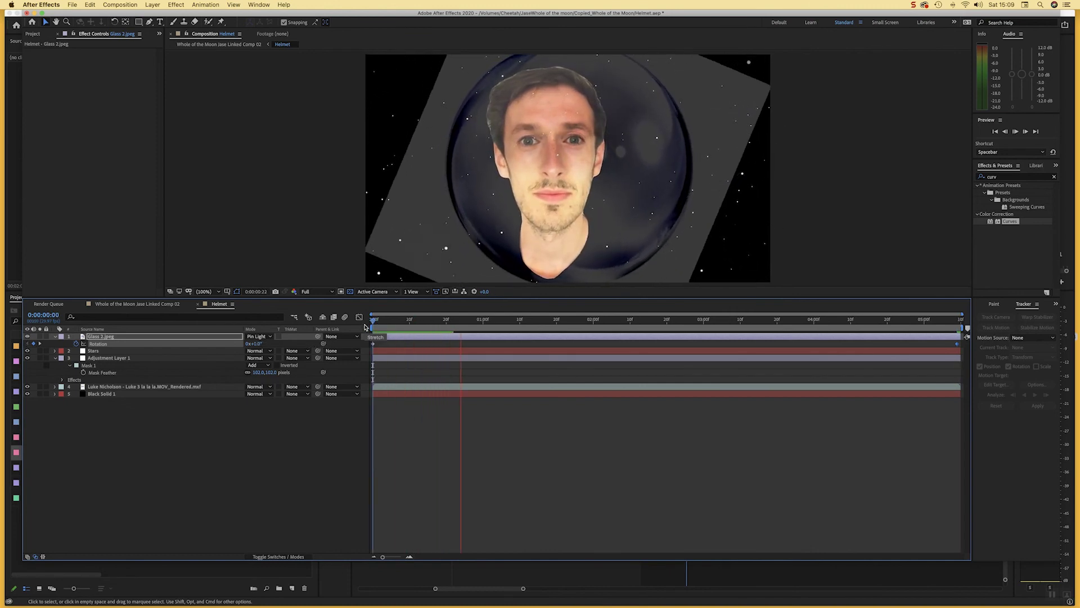
key("space")
Step: Play the main composition from the start to review the rotating glass in the helmet, and reopen the Helmet composition
left_click(121, 304)
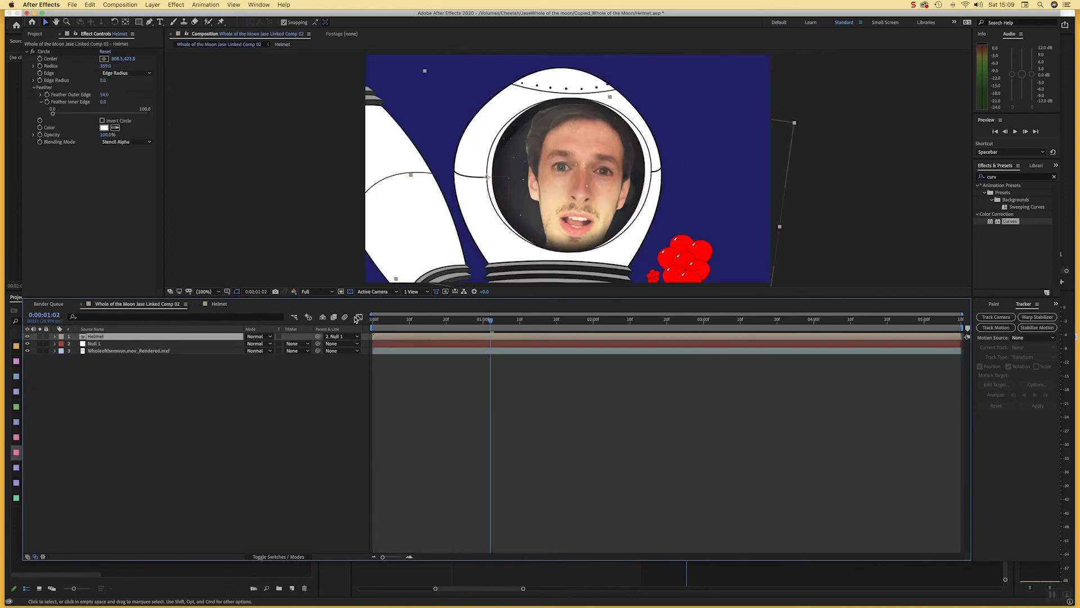
left_click_drag(376, 322, 365, 326)
key("space")
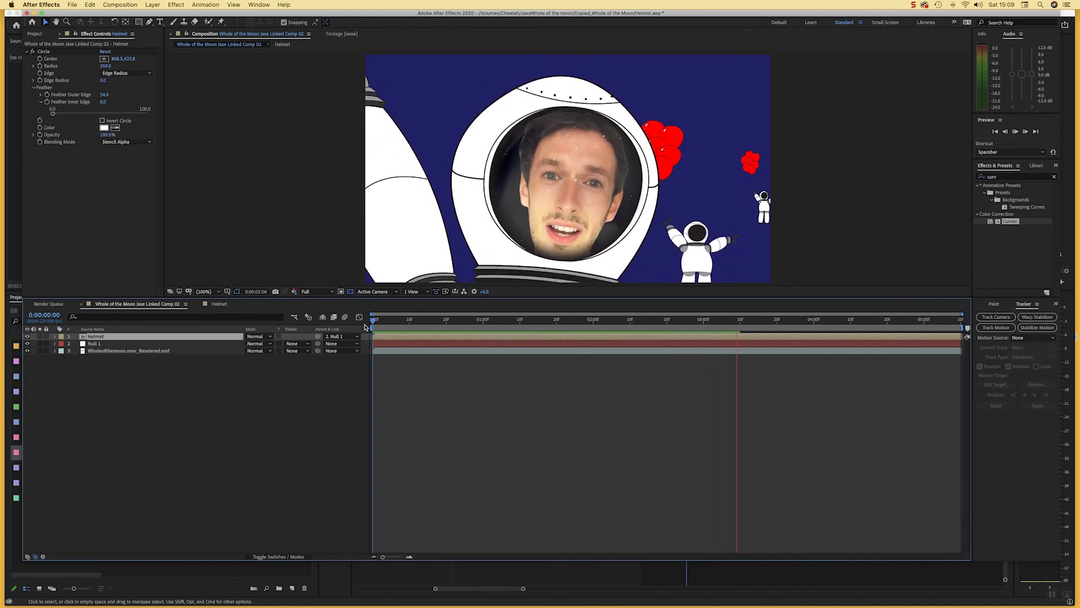
key("space")
double_click(390, 336)
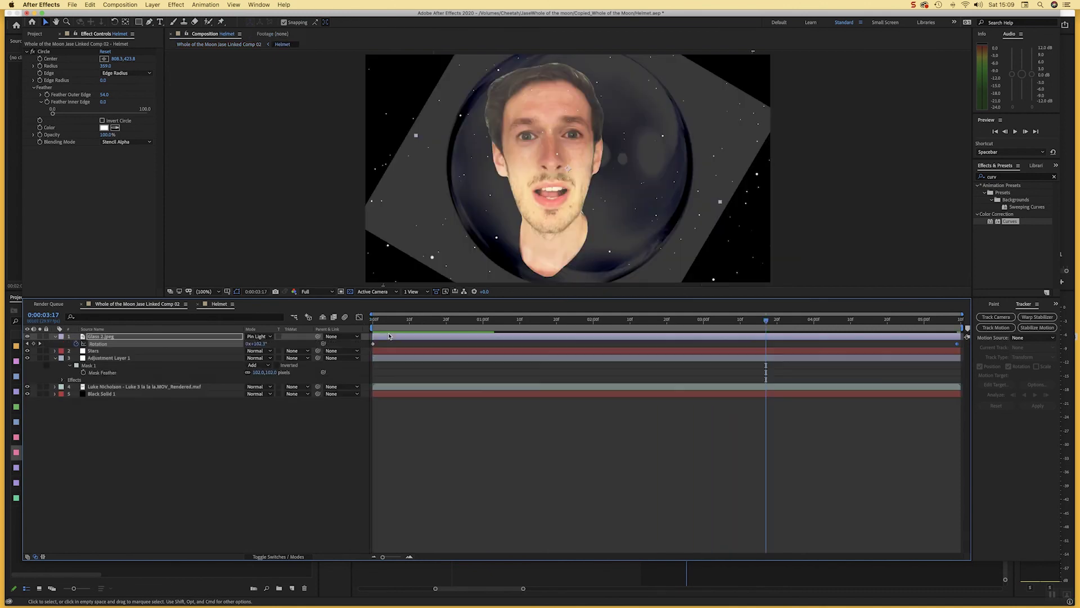
Step: Collapse the properties of the Glass 2.jpeg and adjustment layers and return the Helmet composition to its first frame
left_click_drag(386, 320, 329, 330)
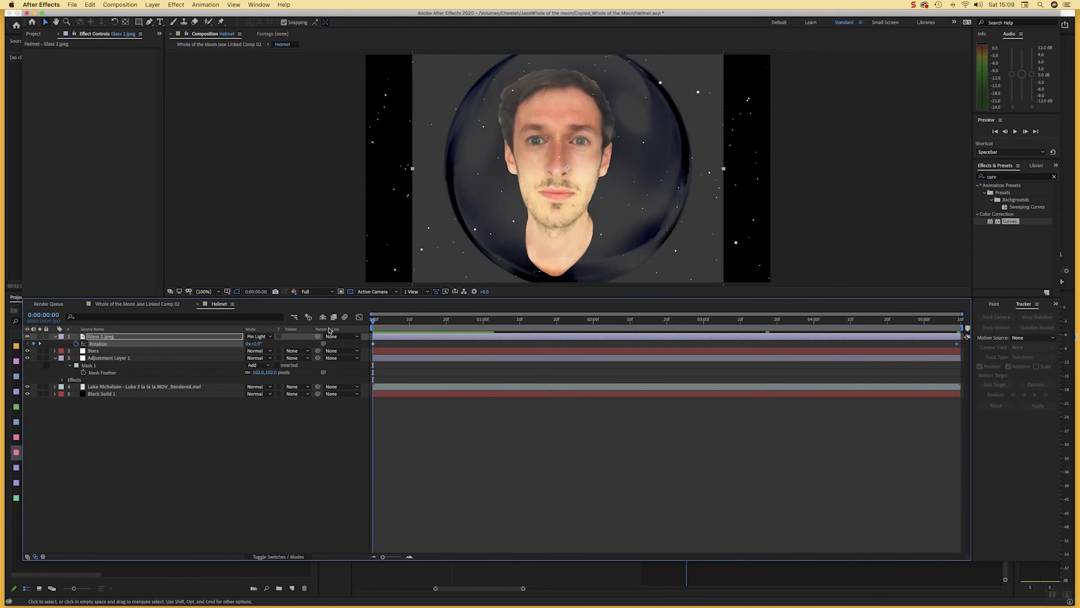
left_click(55, 340)
left_click(55, 358)
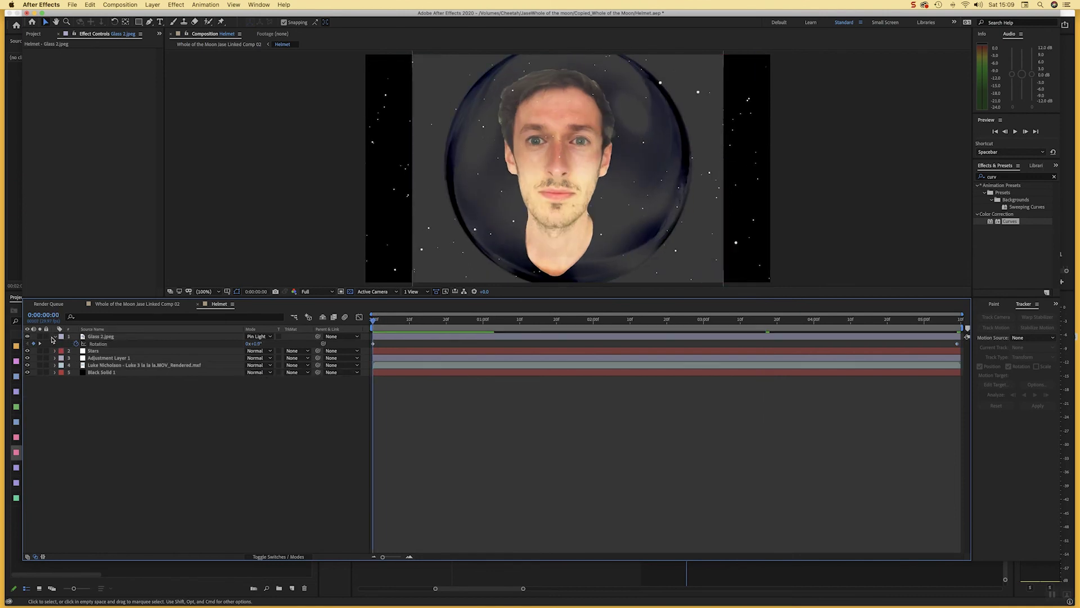
left_click(280, 336)
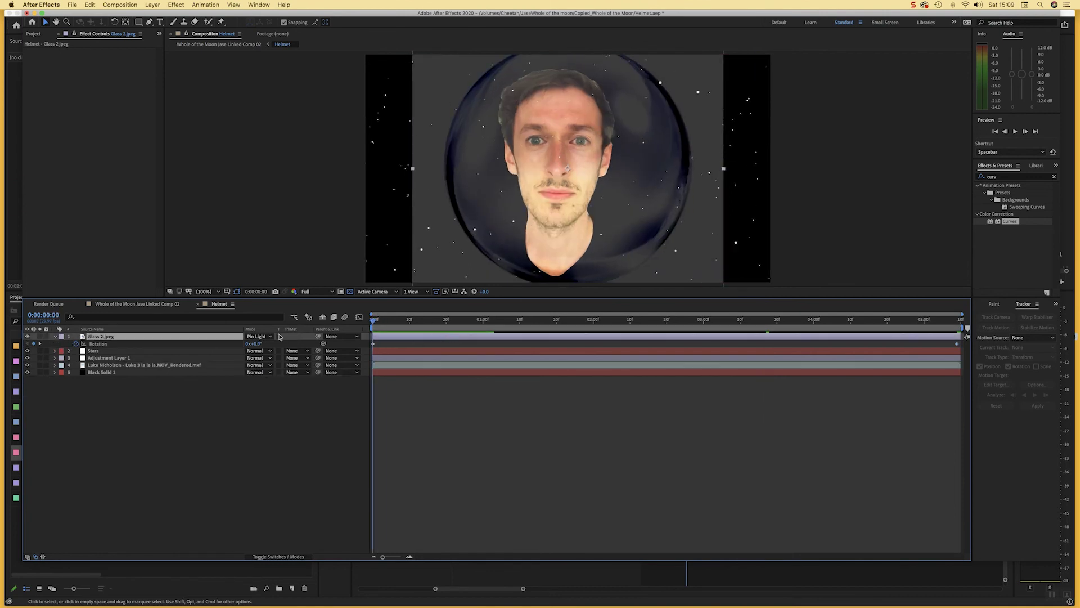
left_click(55, 336)
left_click(514, 386)
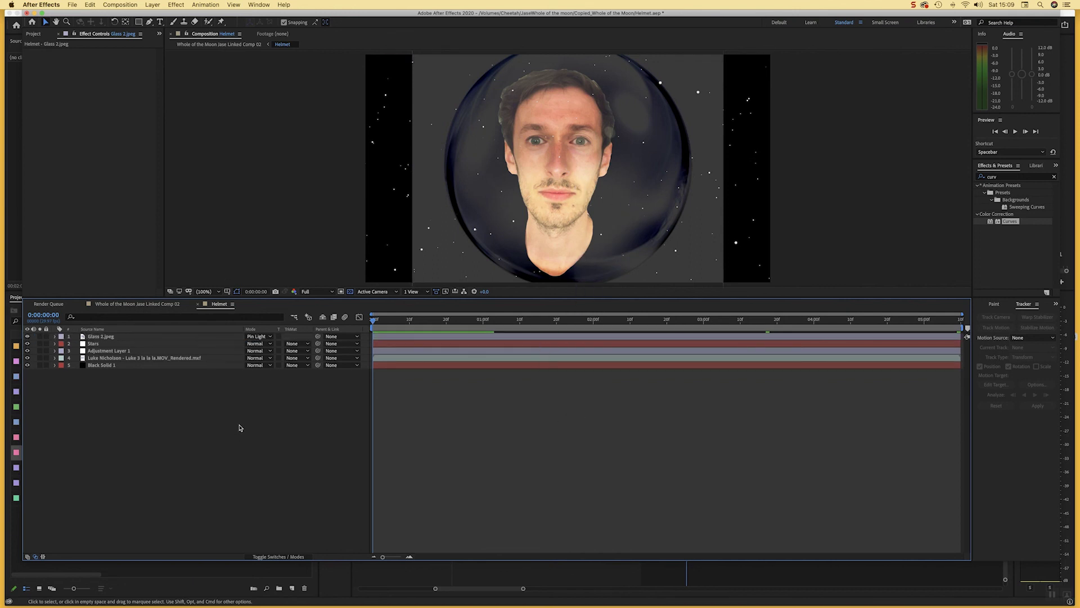
left_click_drag(455, 326, 328, 321)
left_click_drag(422, 331, 361, 329)
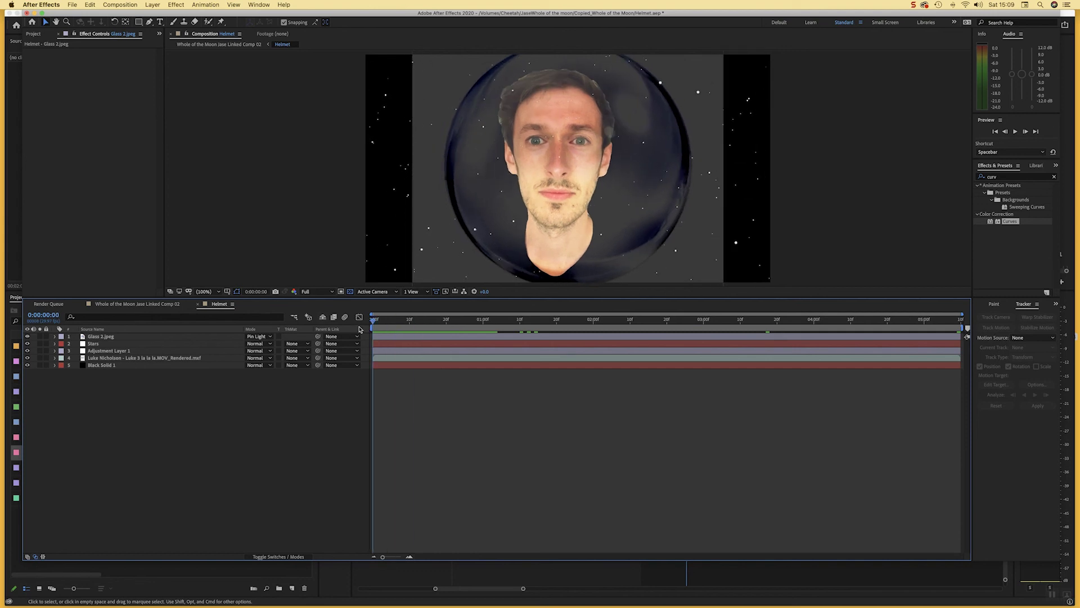